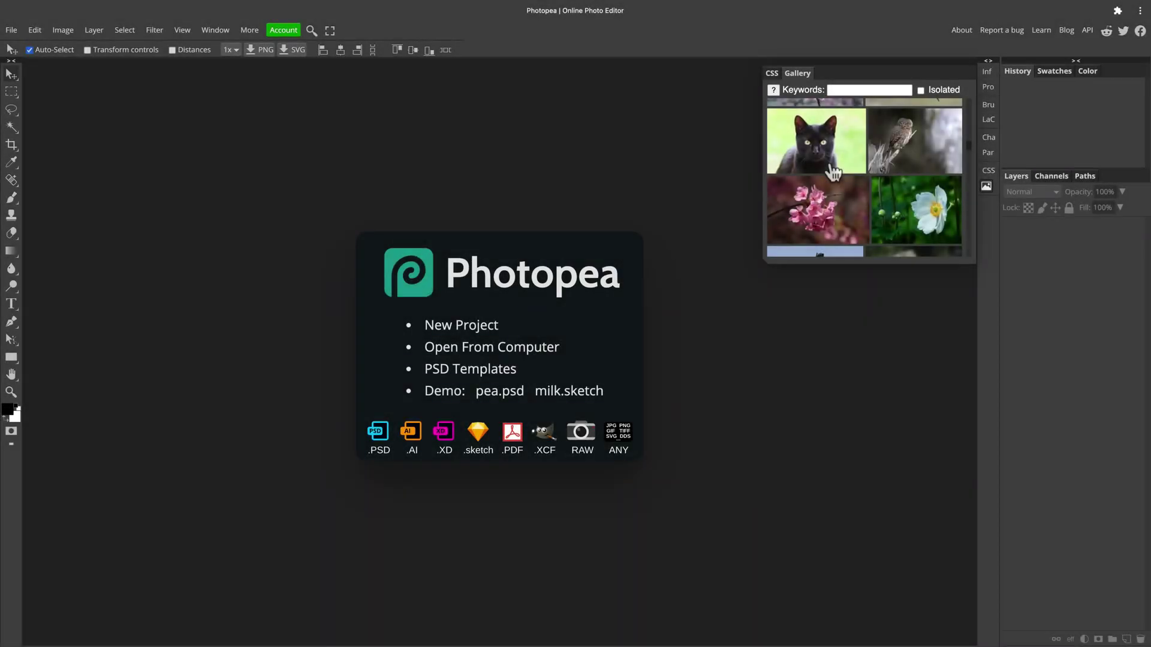
- Open the black cat photo with the green background from the gallery and put the gallery away
click(833, 173)
click(986, 186)
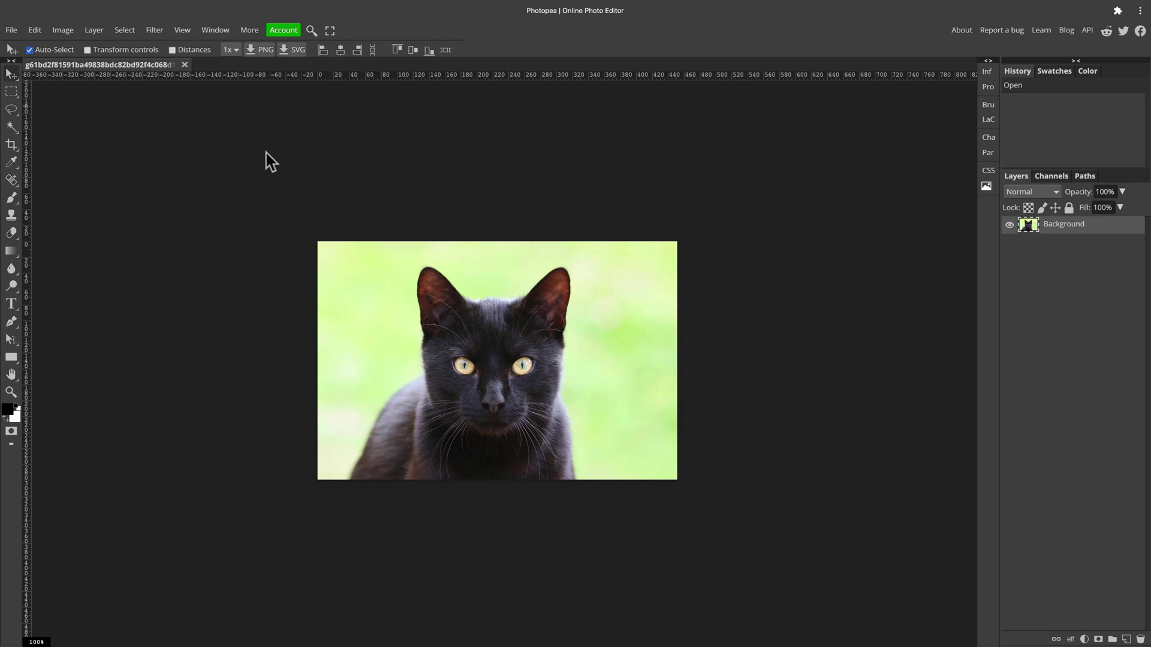
- Examine the fur edges along the top of the cat's head and between its ears up close
key(ctrl+plus)
key(ctrl+plus)
key(ctrl+plus)
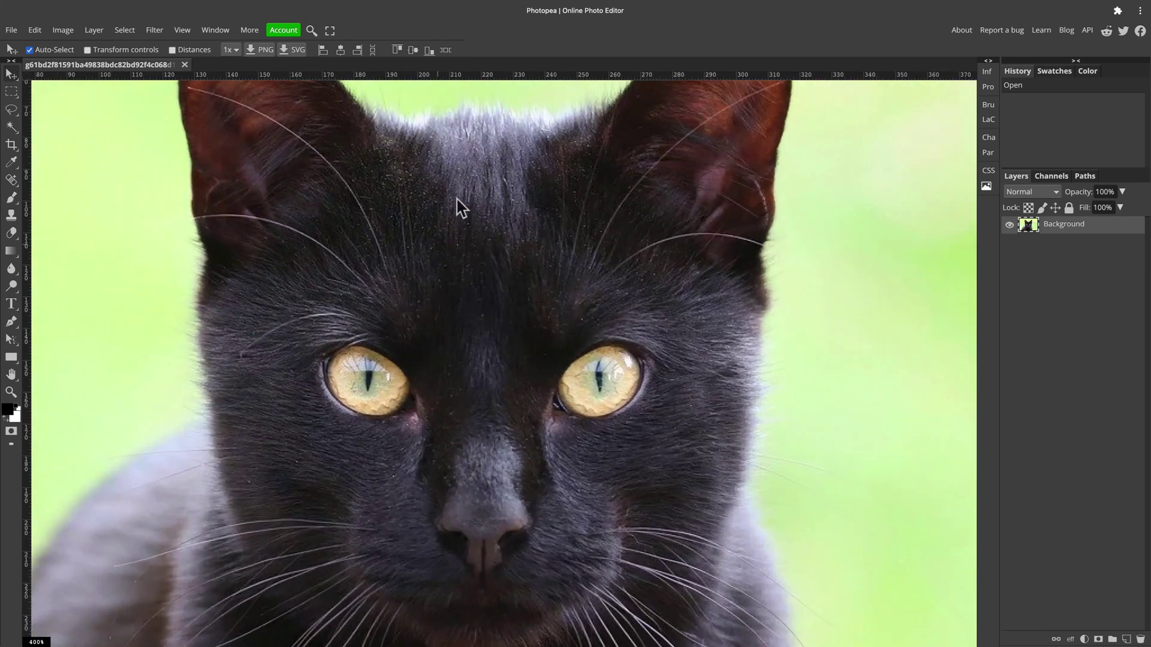
scroll(459, 207, up, 5)
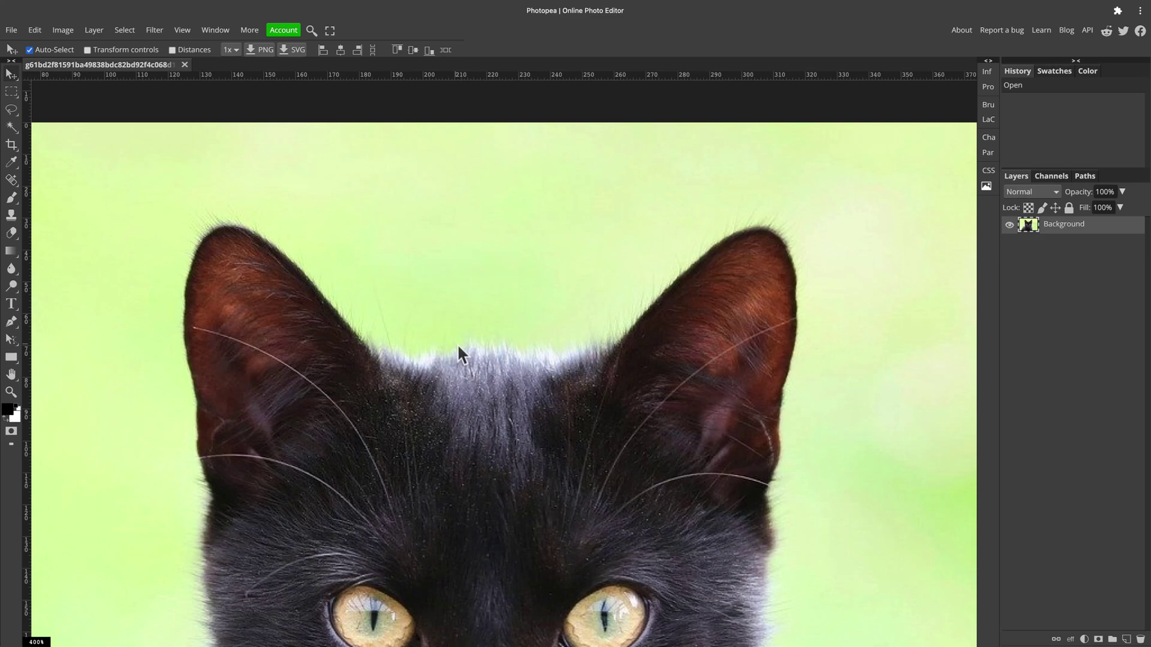
key(ctrl+plus)
key(ctrl+plus)
key(ctrl+plus)
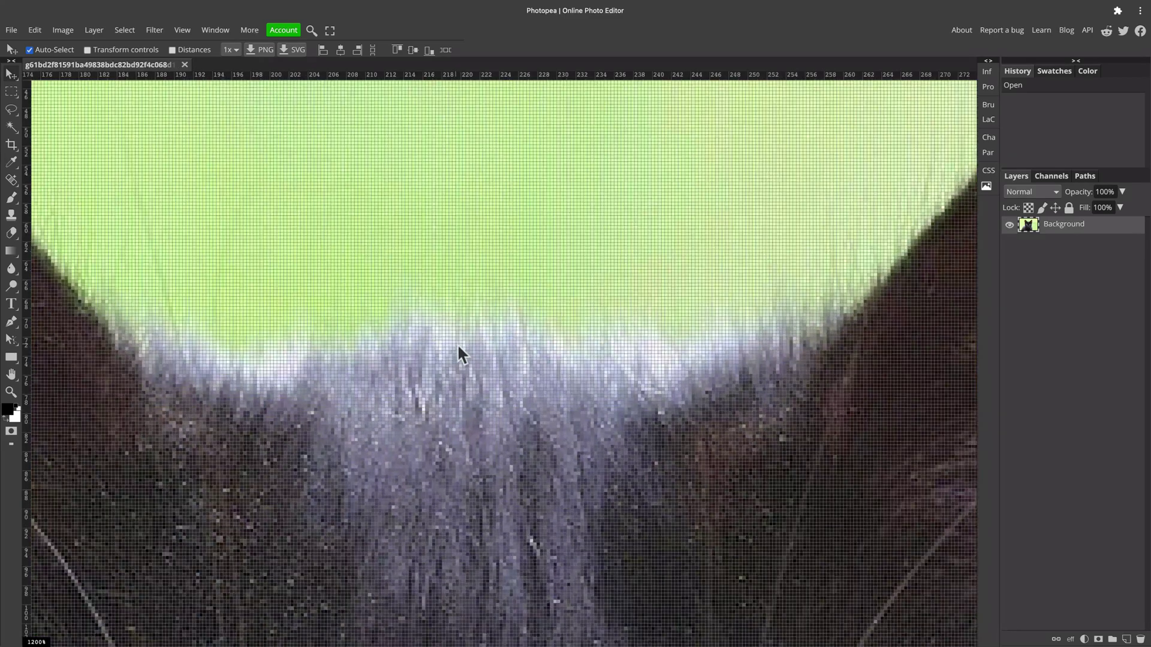
key(ctrl+minus)
key(ctrl+minus)
key(ctrl+minus)
key(ctrl+minus)
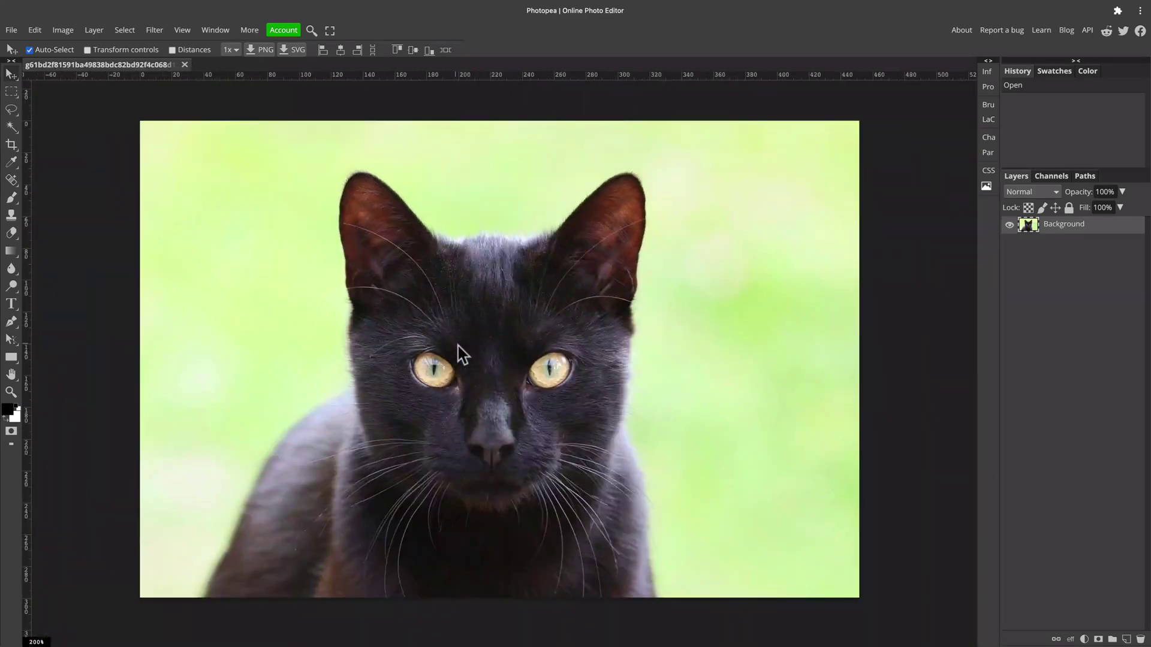
- Duplicate the Background layer and start Magic Cut on the copy
right_click(1126, 232)
click(1106, 277)
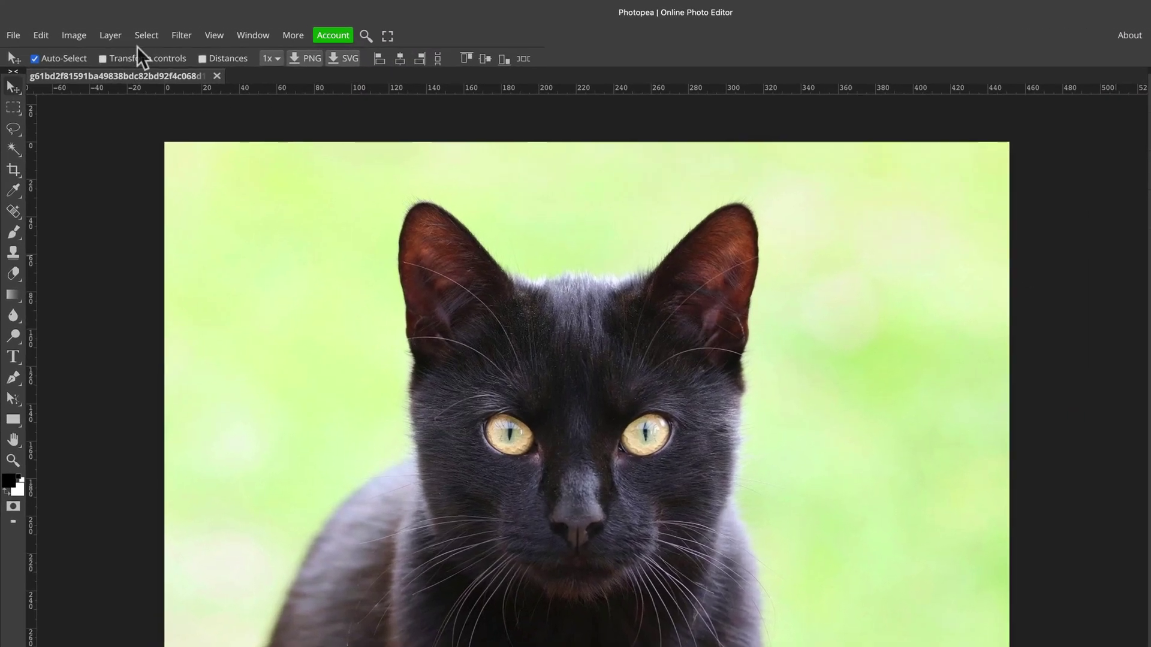
click(146, 36)
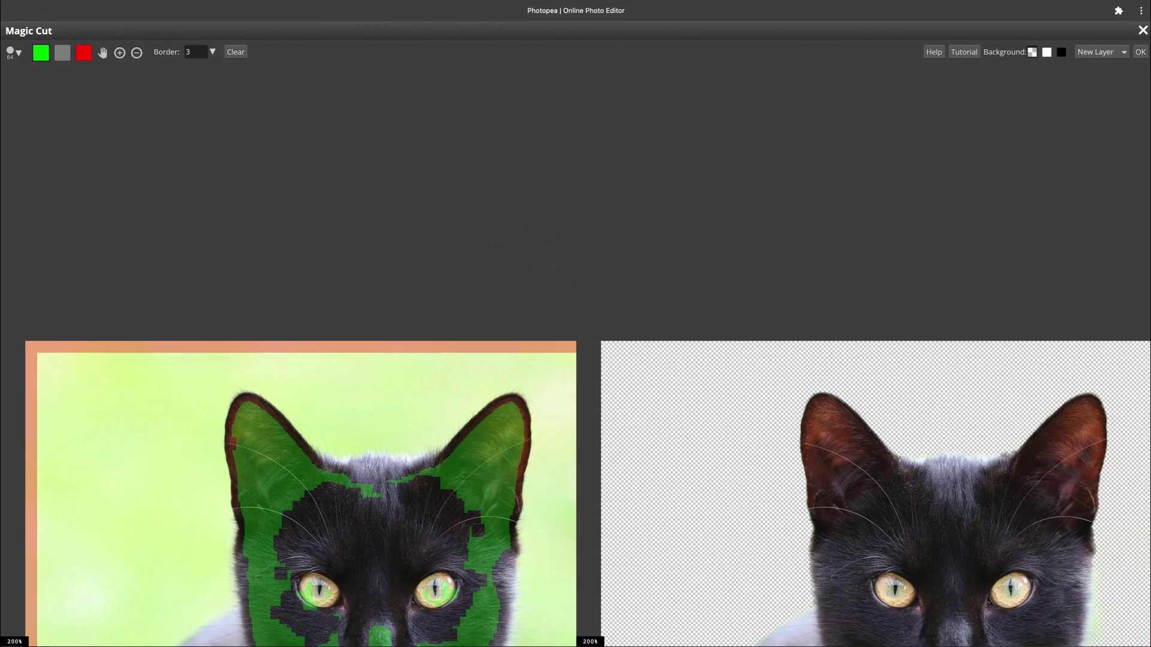
- Mark the cat's forehead, the area across its eyes and its back as foreground with green strokes
scroll(542, 301, down, 3)
scroll(543, 302, up, 5)
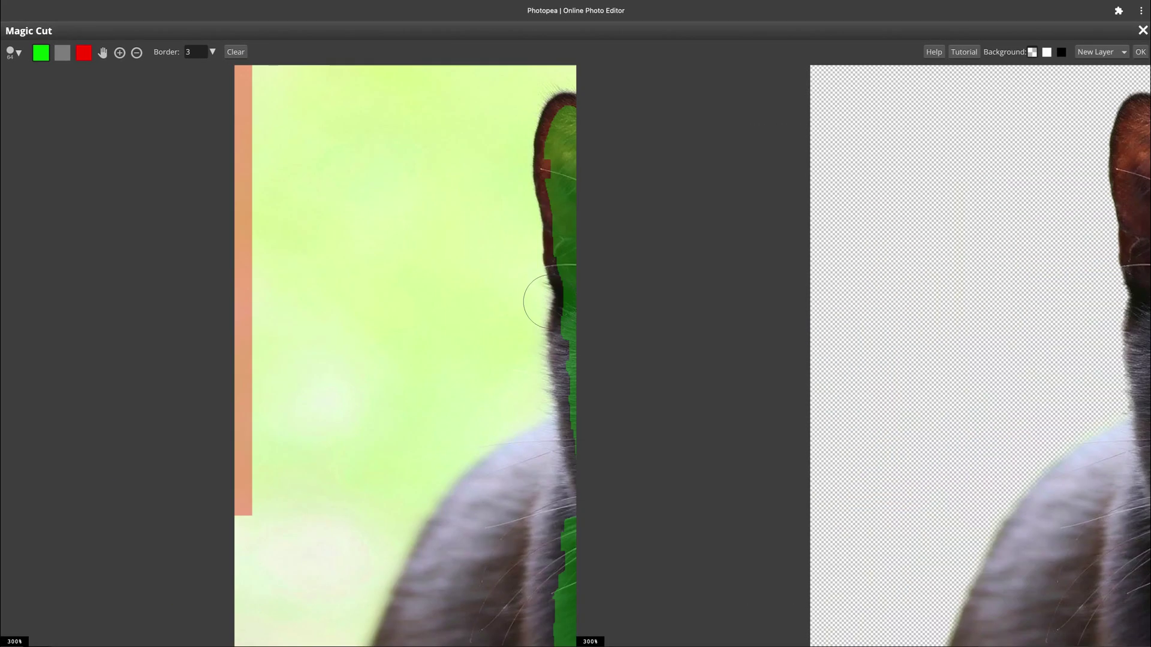
scroll(542, 301, down, 3)
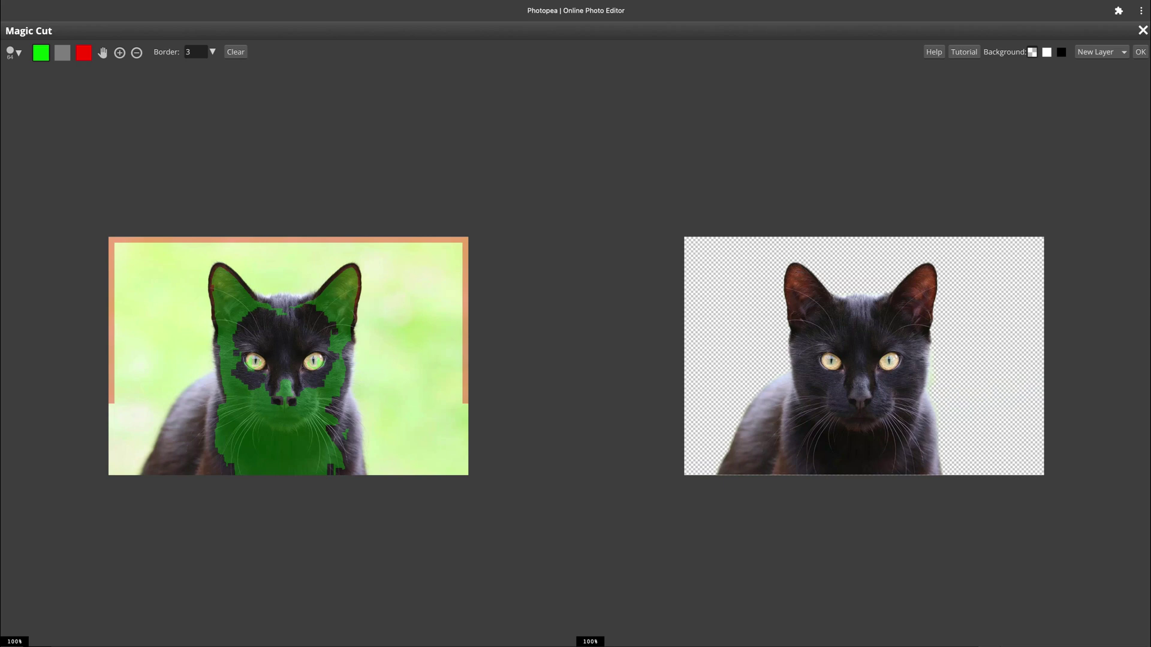
mouse_move(281, 322)
mouse_down()
mouse_move(250, 315)
mouse_move(314, 307)
mouse_up()
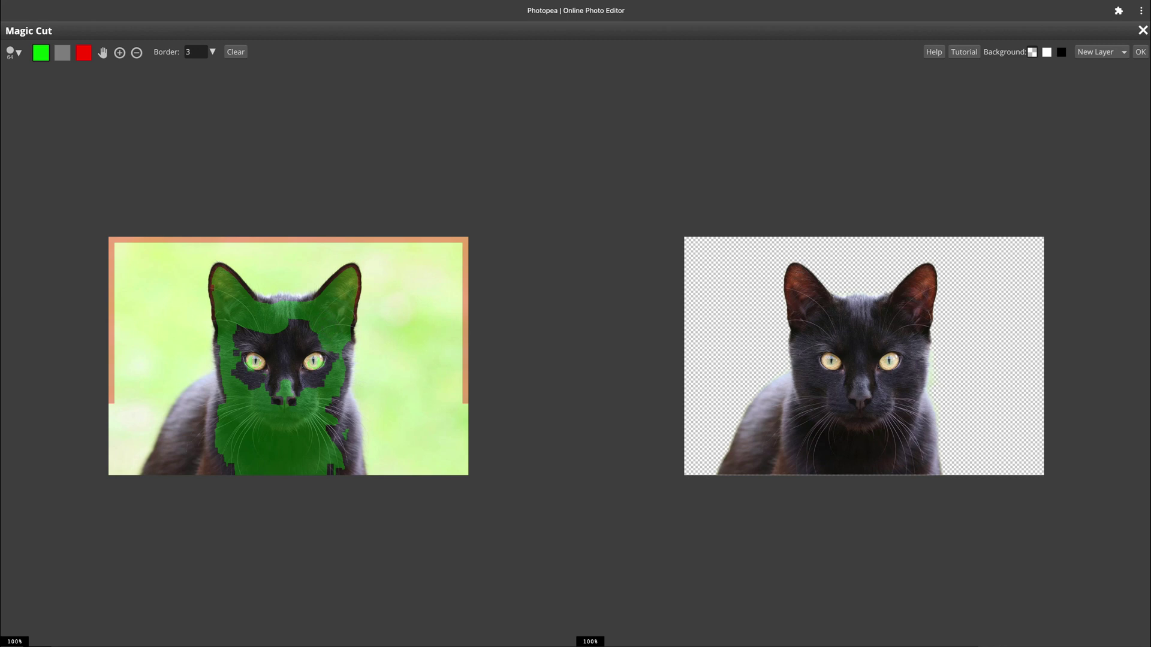
drag(312, 363, 252, 361)
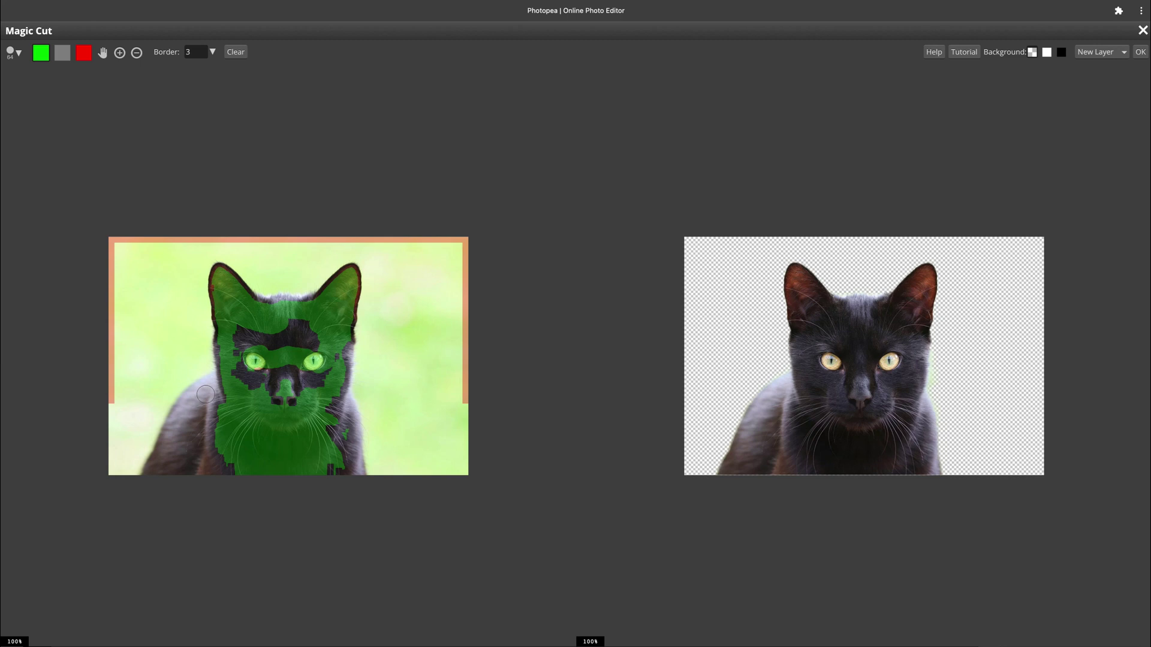
mouse_move(206, 394)
mouse_down()
mouse_move(174, 449)
mouse_move(219, 397)
mouse_up()
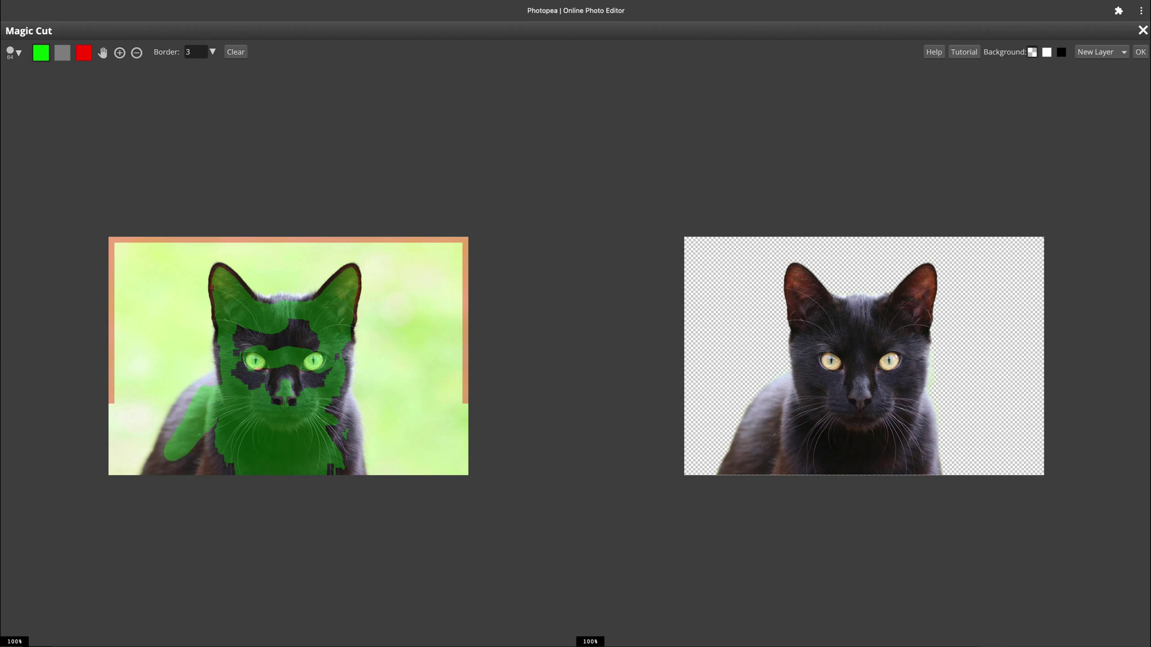
- Mark the background on both sides of the cat, between its ears and beside its lower body for removal with red strokes
click(83, 52)
mouse_move(397, 304)
mouse_down()
mouse_move(384, 322)
mouse_move(388, 382)
mouse_up()
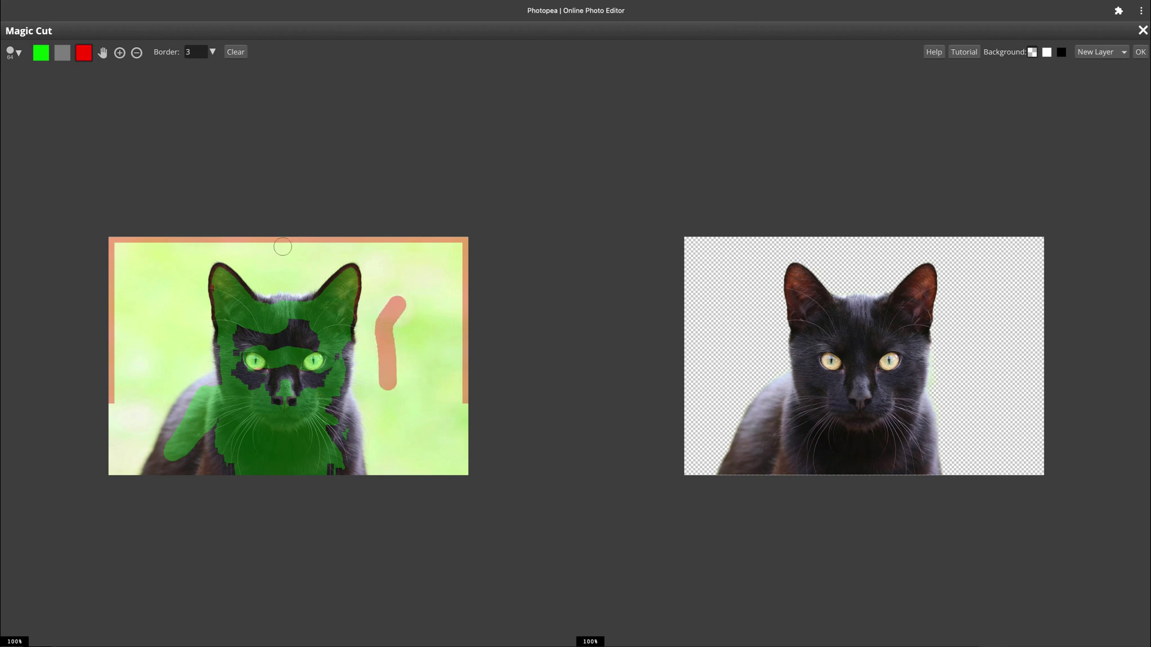
drag(268, 275, 295, 275)
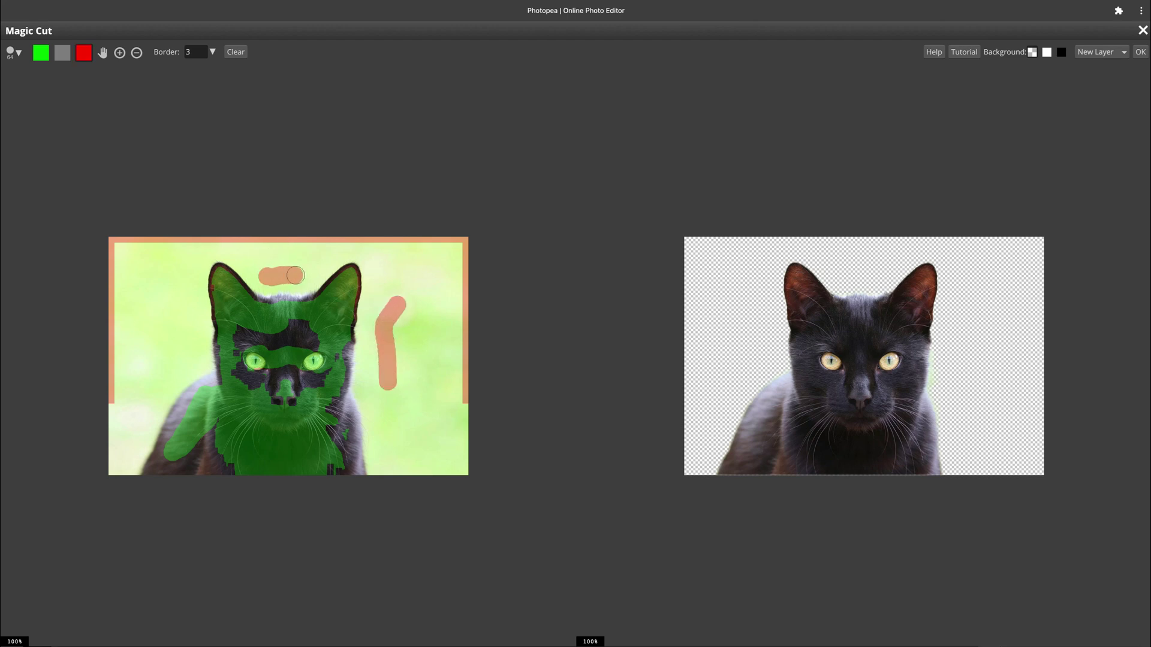
drag(193, 287, 154, 377)
scroll(155, 376, up, 3)
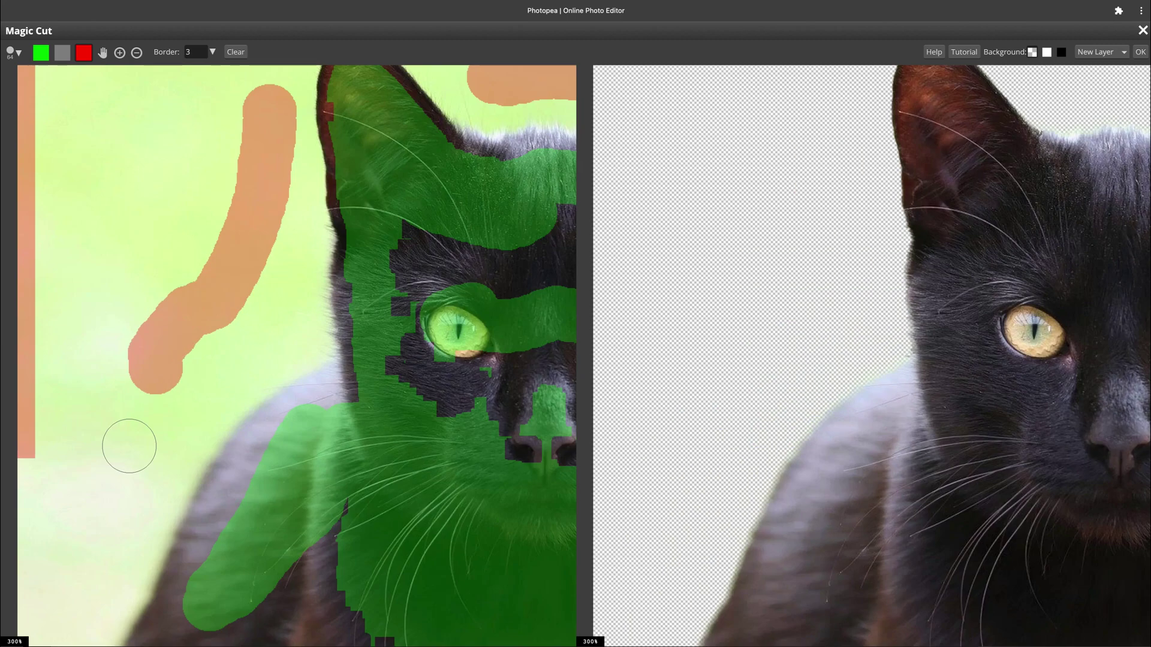
scroll(127, 449, down, 3)
scroll(127, 450, down, 1)
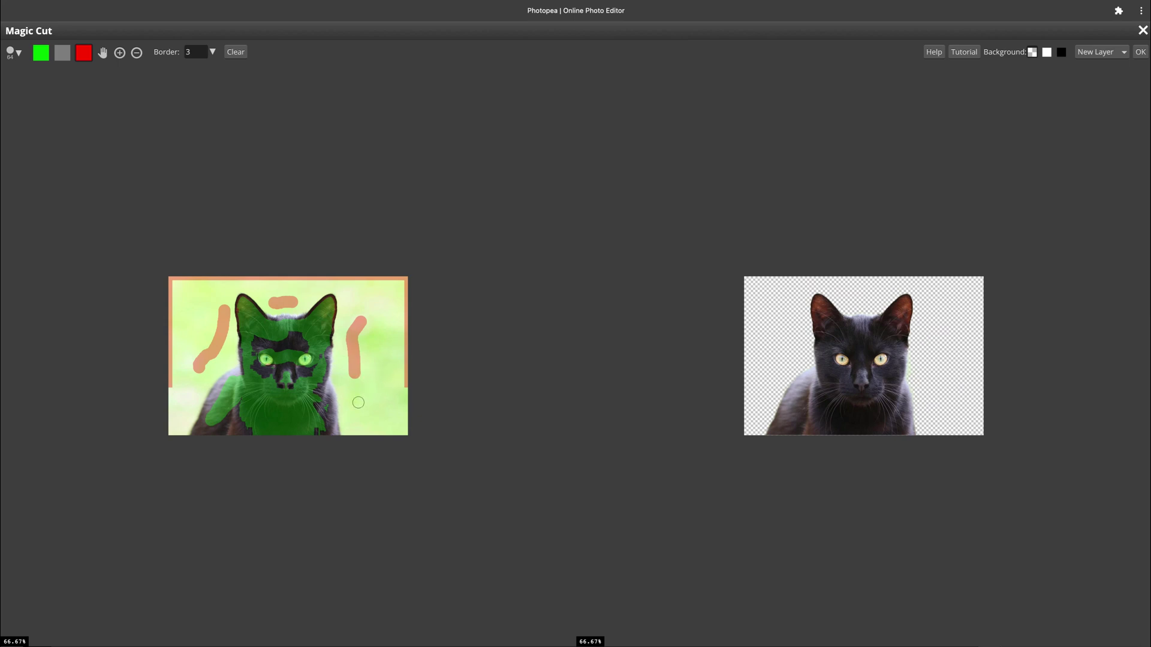
drag(342, 387, 350, 382)
drag(348, 430, 378, 430)
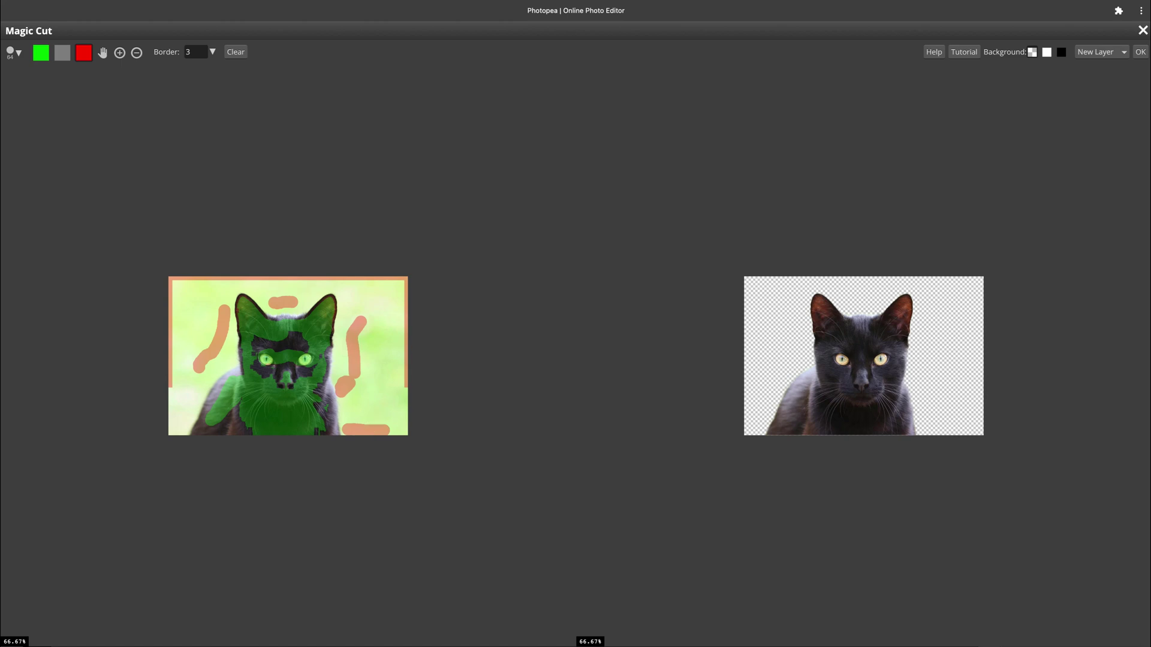
drag(210, 378, 193, 376)
drag(198, 401, 188, 399)
scroll(207, 345, down, 1)
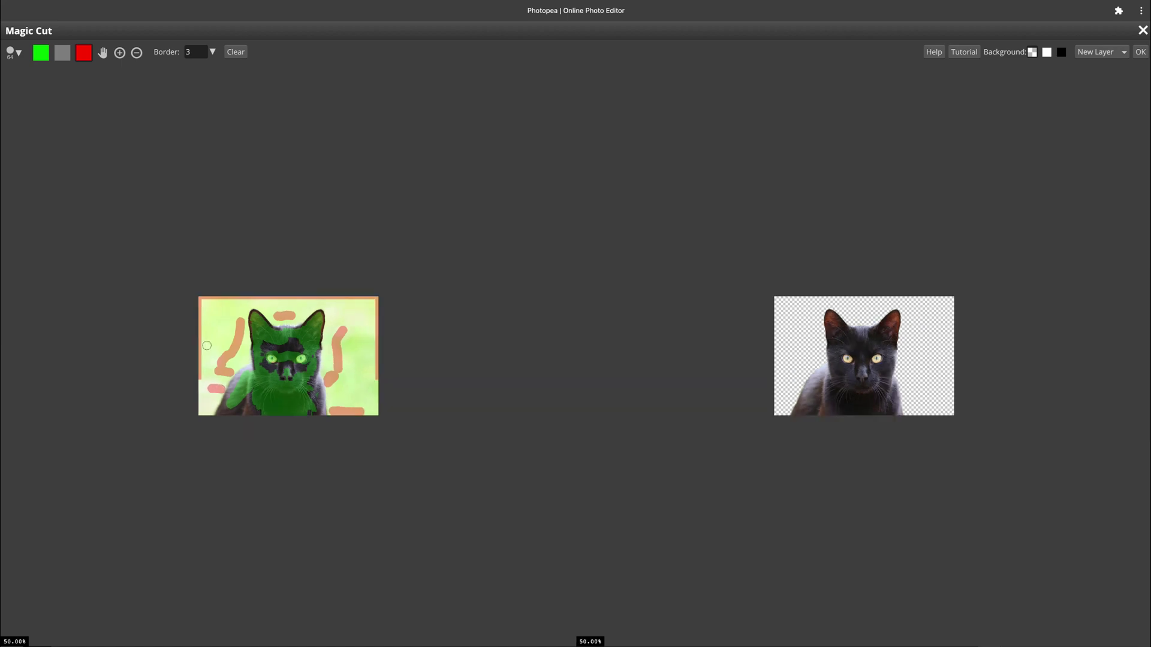
- Output the Magic Cut result to a new layer and hide the original Background layer to check the cutout
click(1141, 51)
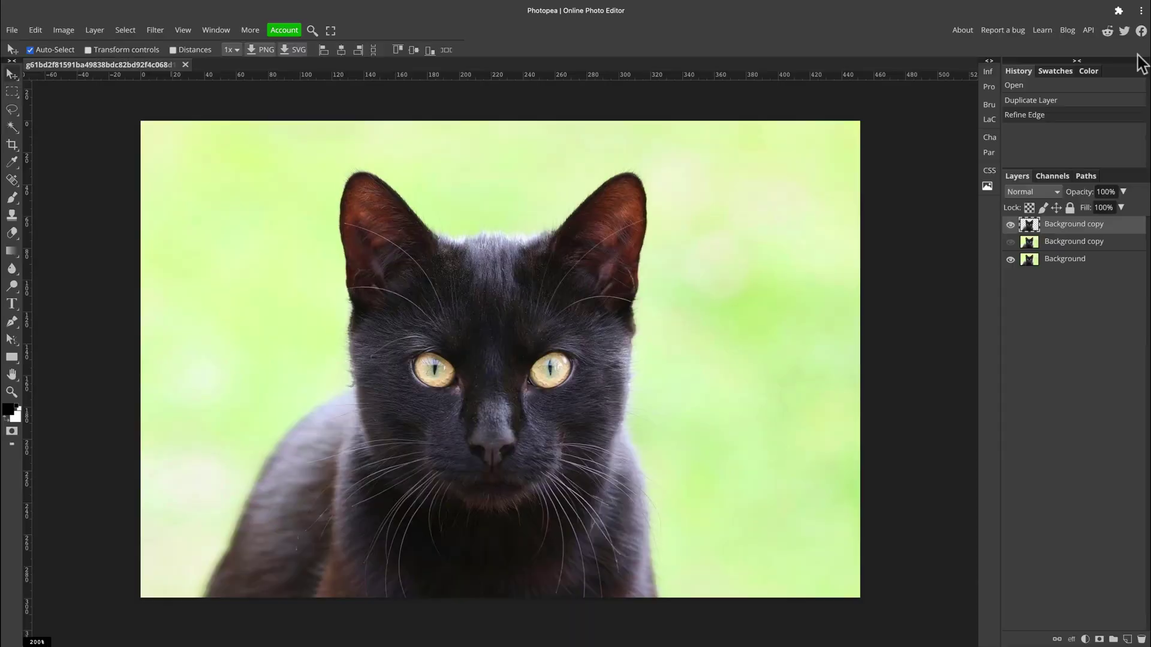
click(1010, 259)
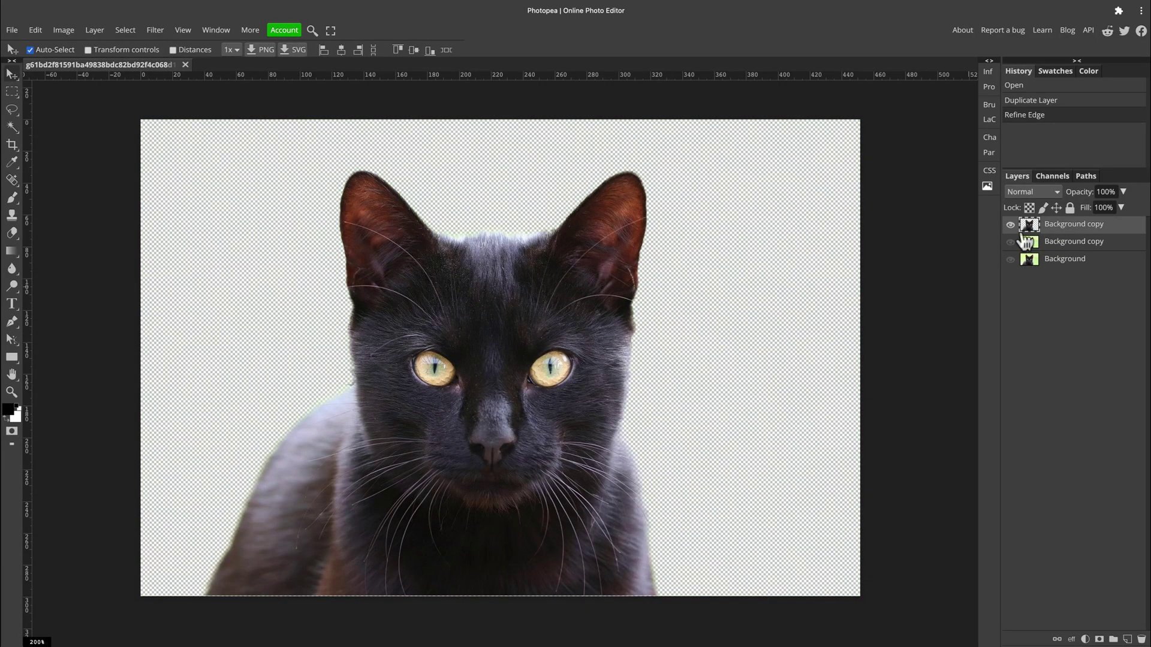
click(1011, 225)
click(1010, 224)
- Draw a red rectangle shape without stroke that covers the whole canvas
scroll(564, 460, right, 1)
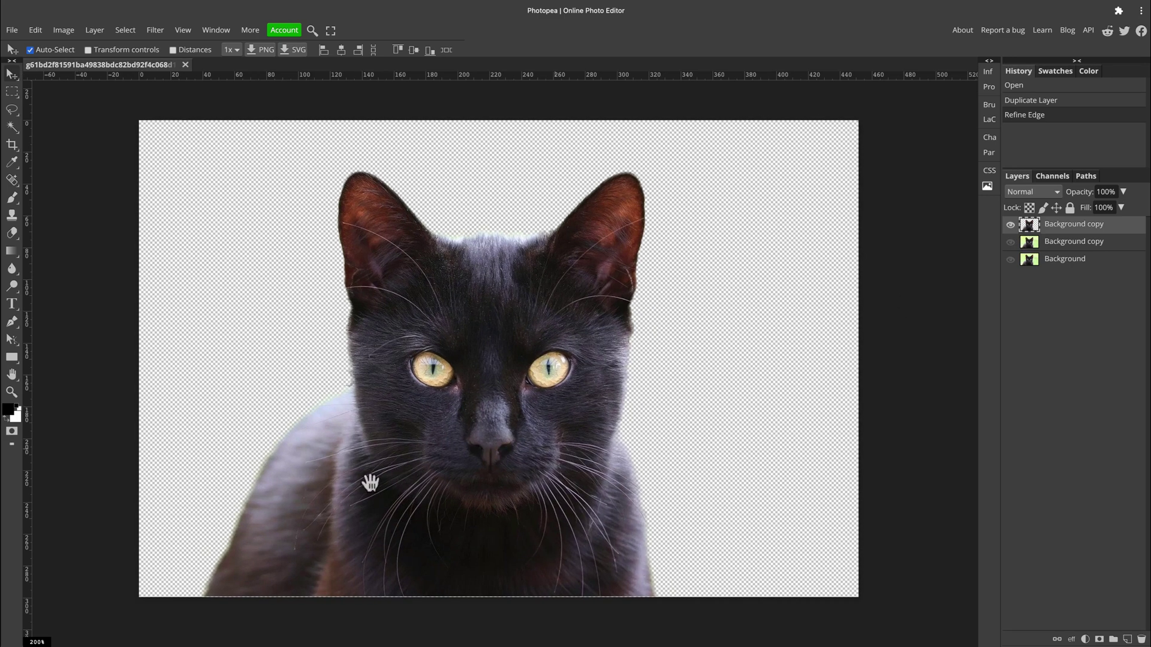
drag(370, 480, 364, 427)
scroll(364, 428, right, 2)
scroll(364, 428, up, 2)
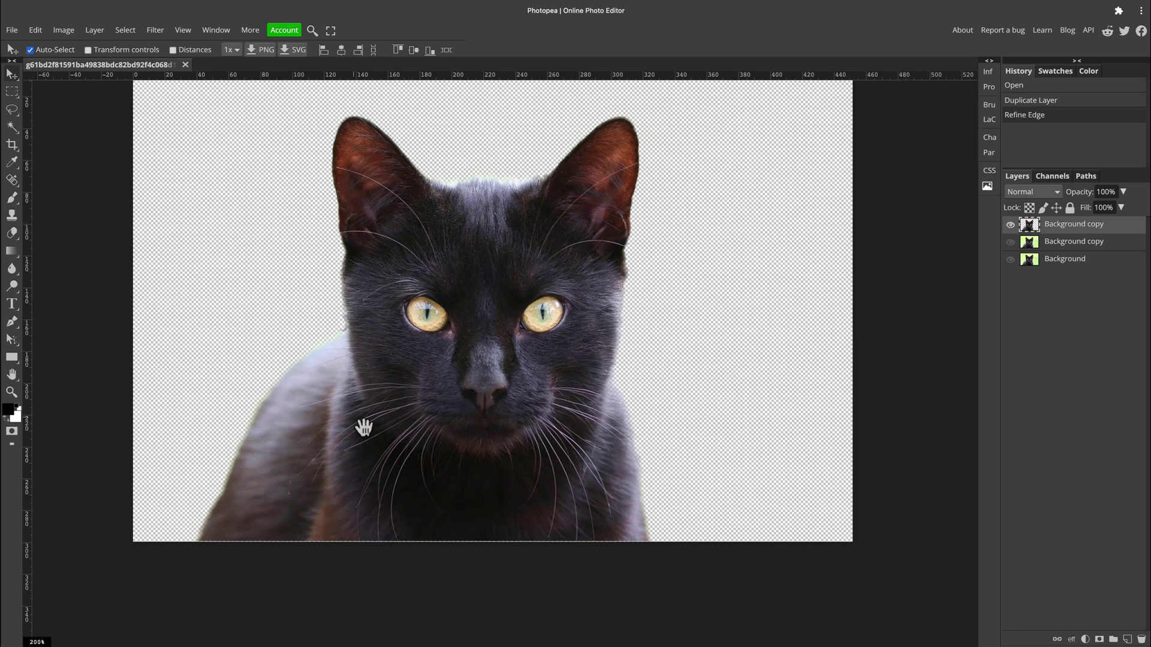
scroll(364, 428, left, 1)
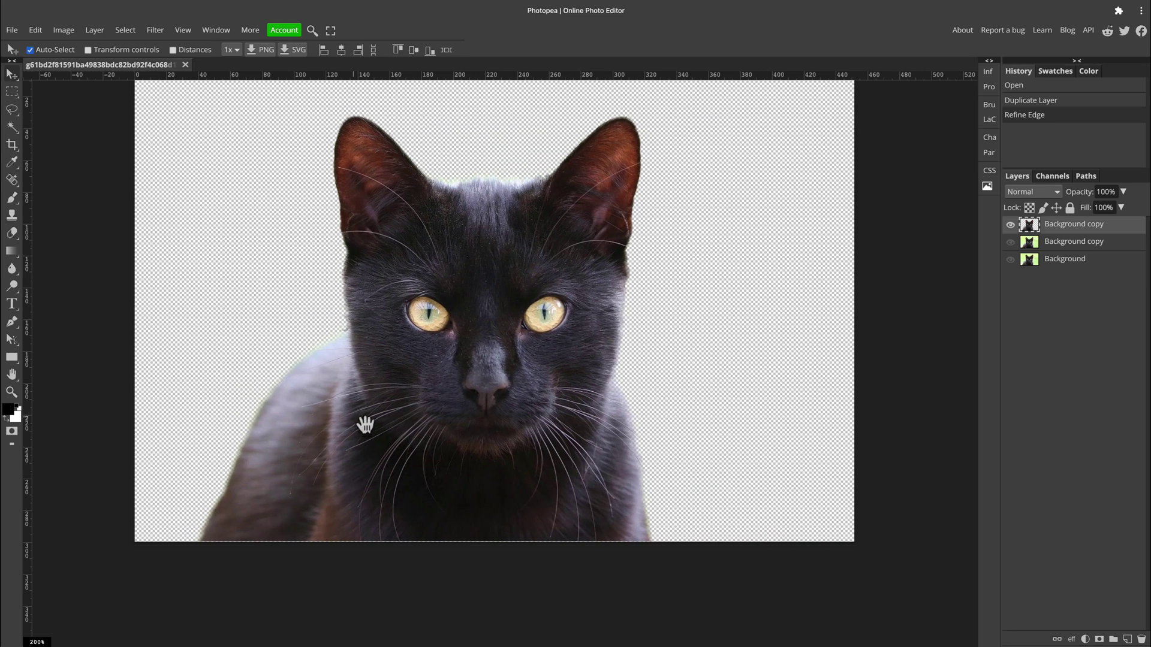
key(ctrl+minus)
click(12, 358)
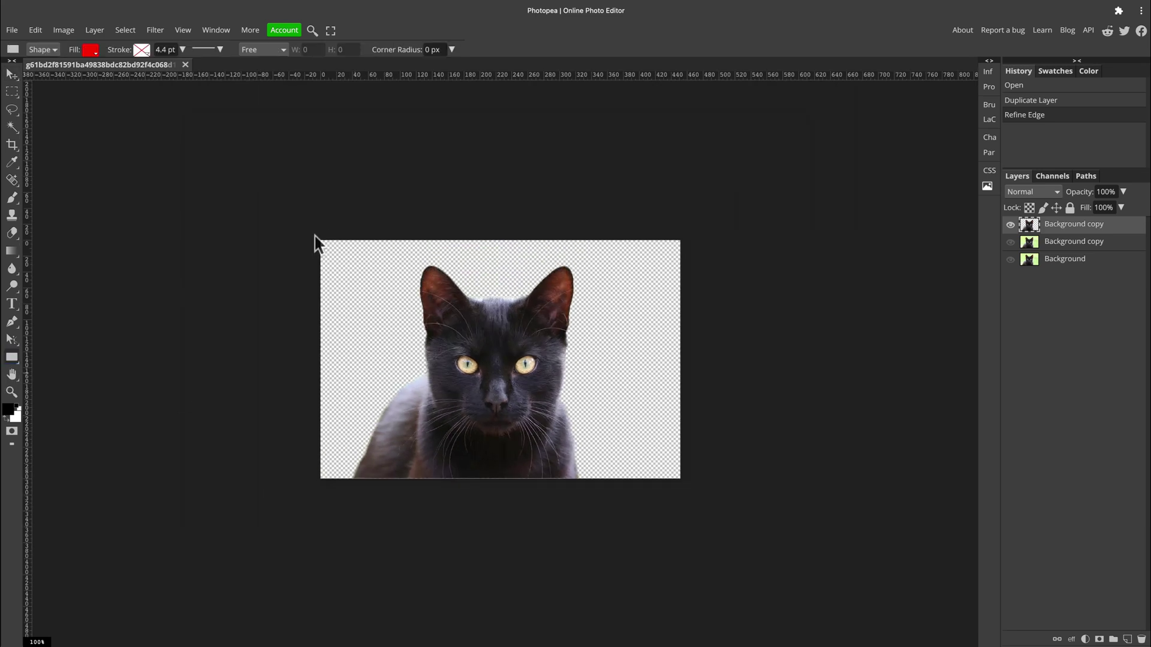
drag(313, 234, 692, 495)
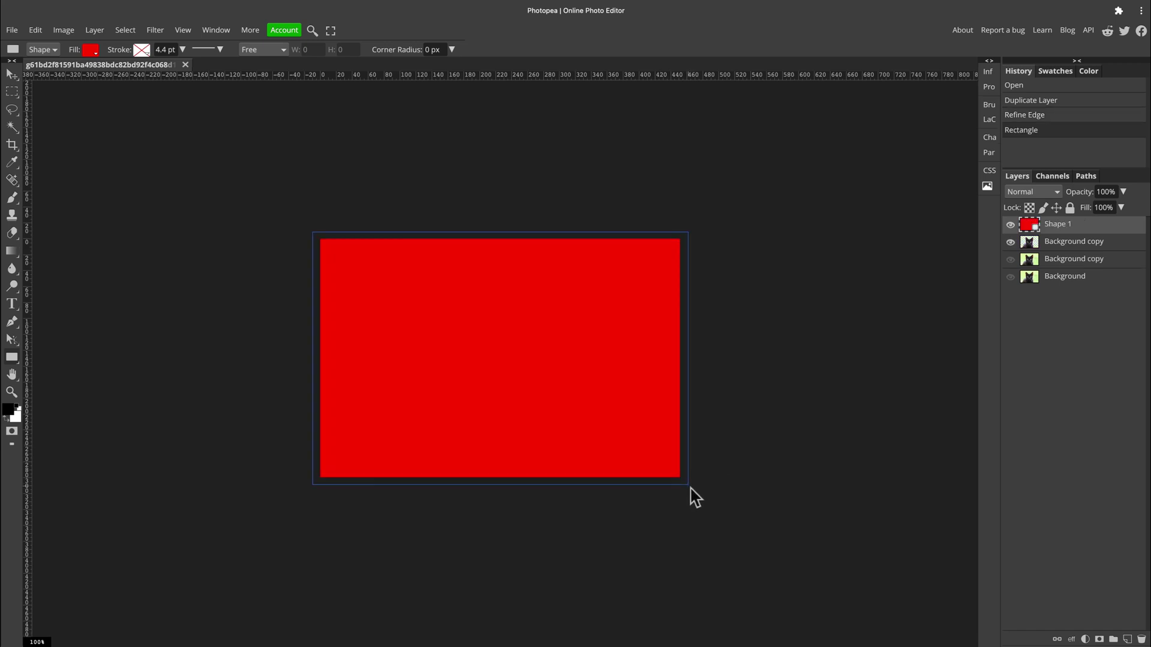
- Change the rectangle's fill colour to blue 306bd9
double_click(1032, 227)
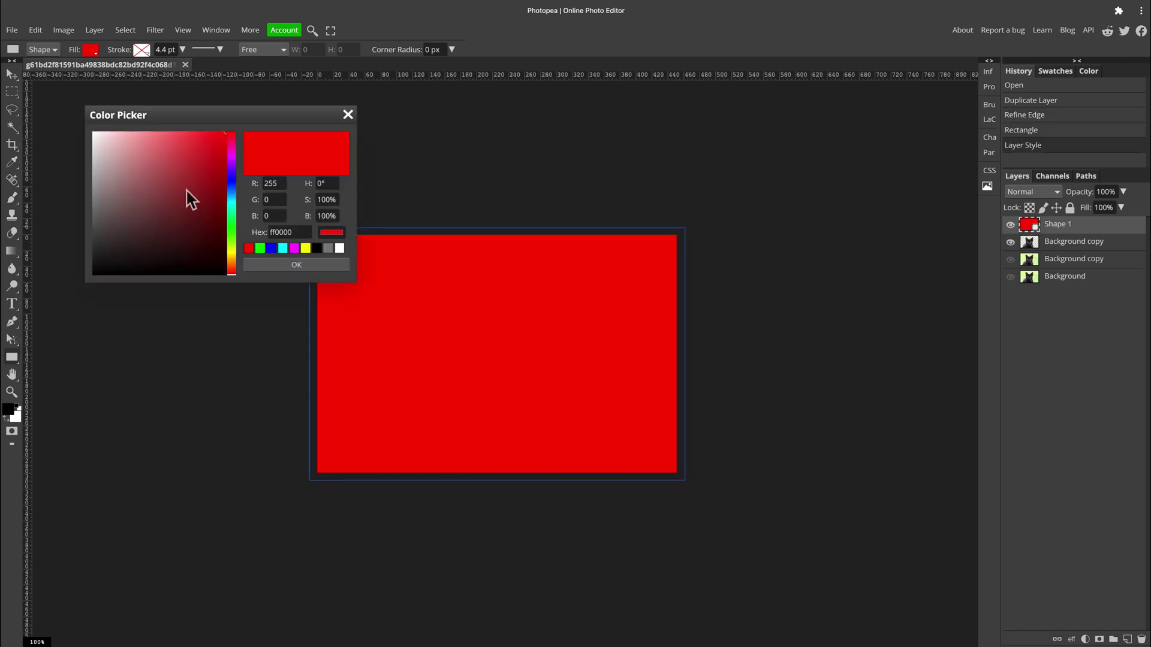
click(234, 187)
click(198, 153)
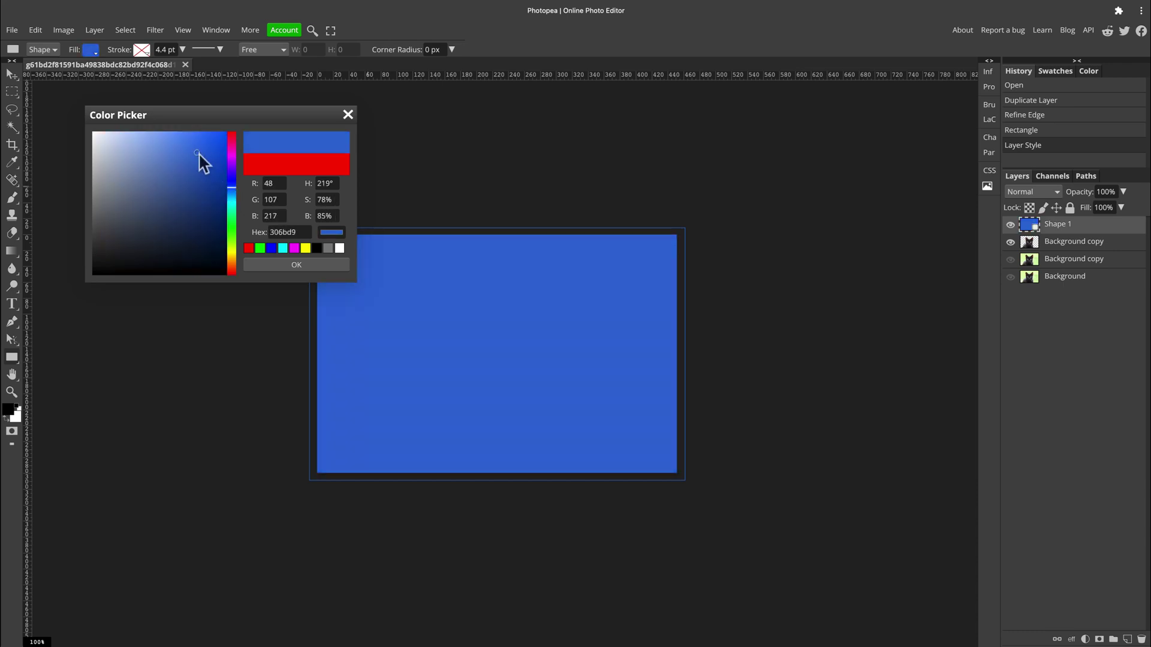
click(337, 266)
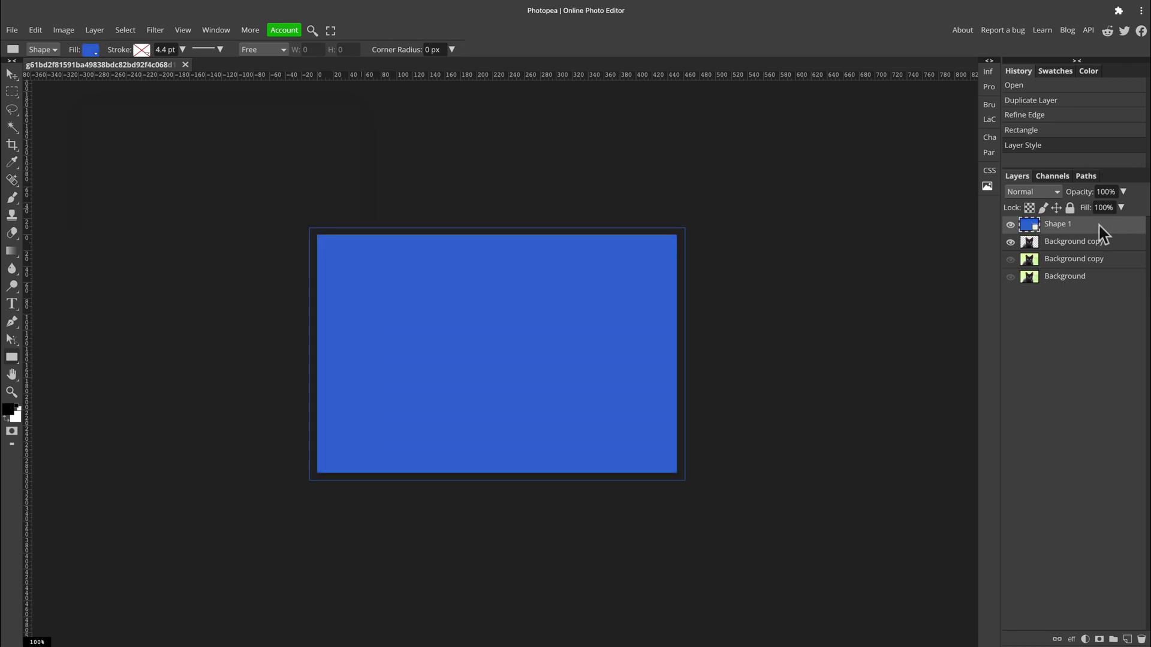
- Move the rectangle layer below all other layers and change its fill to bright green
drag(1100, 232, 1099, 286)
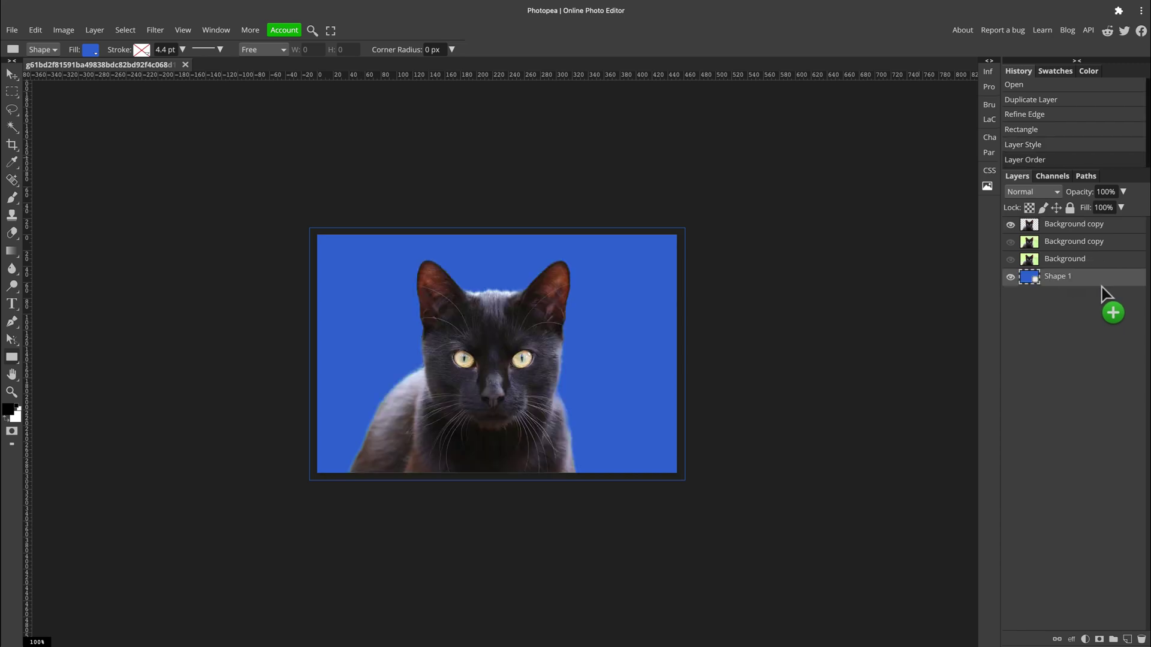
double_click(1030, 276)
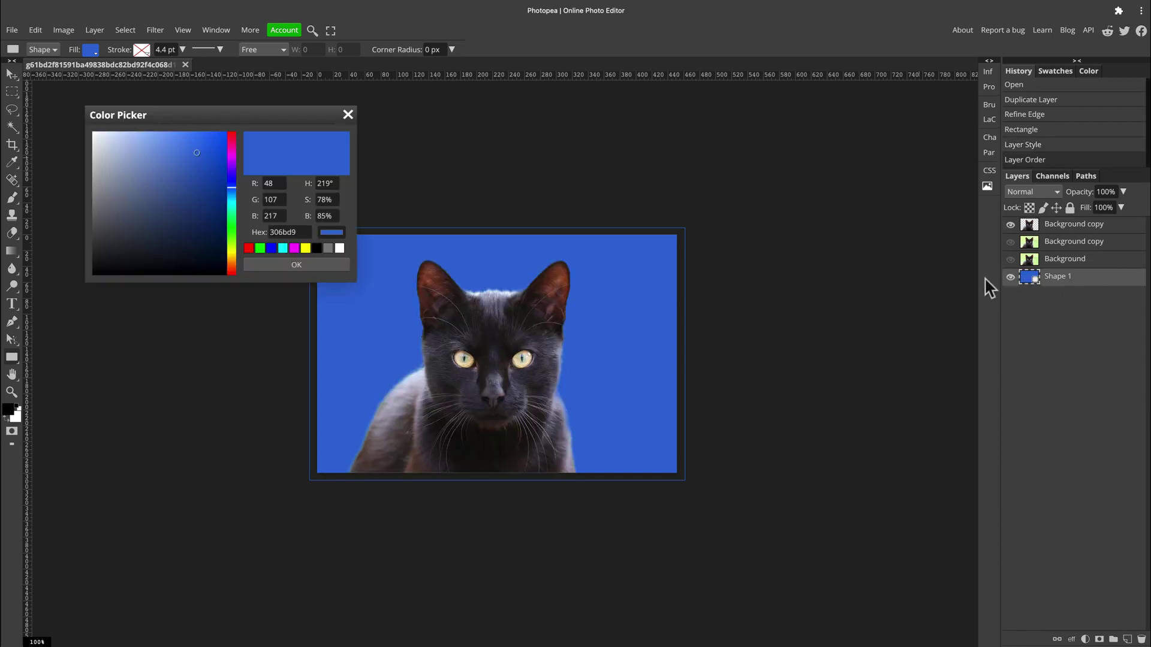
click(232, 230)
click(225, 135)
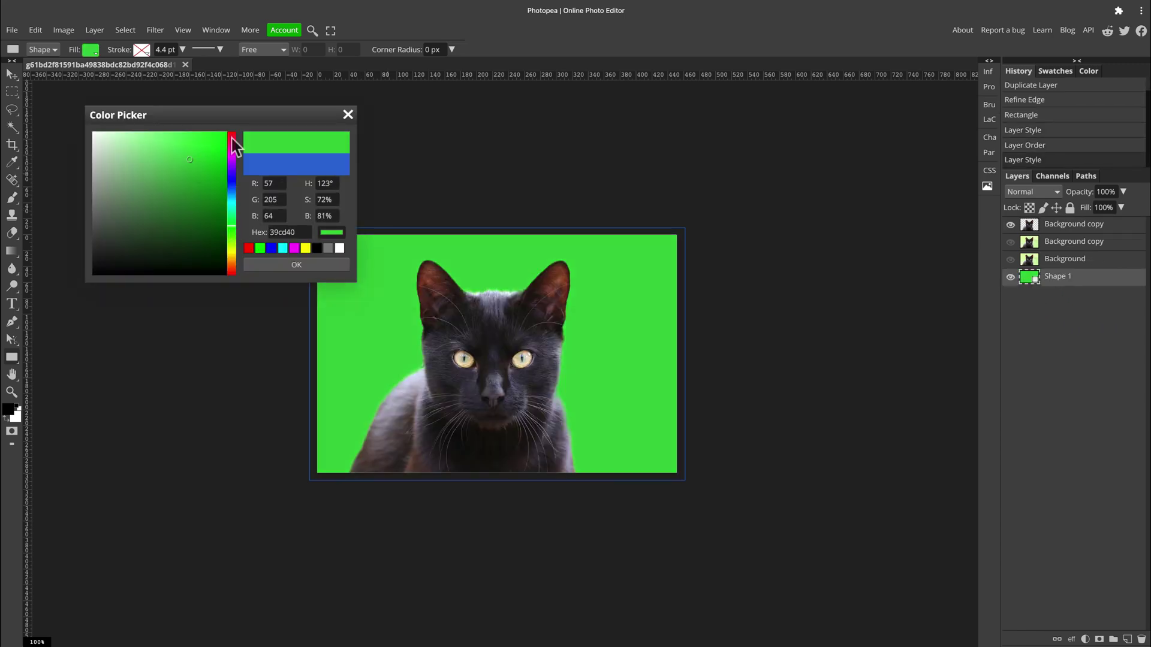
click(316, 266)
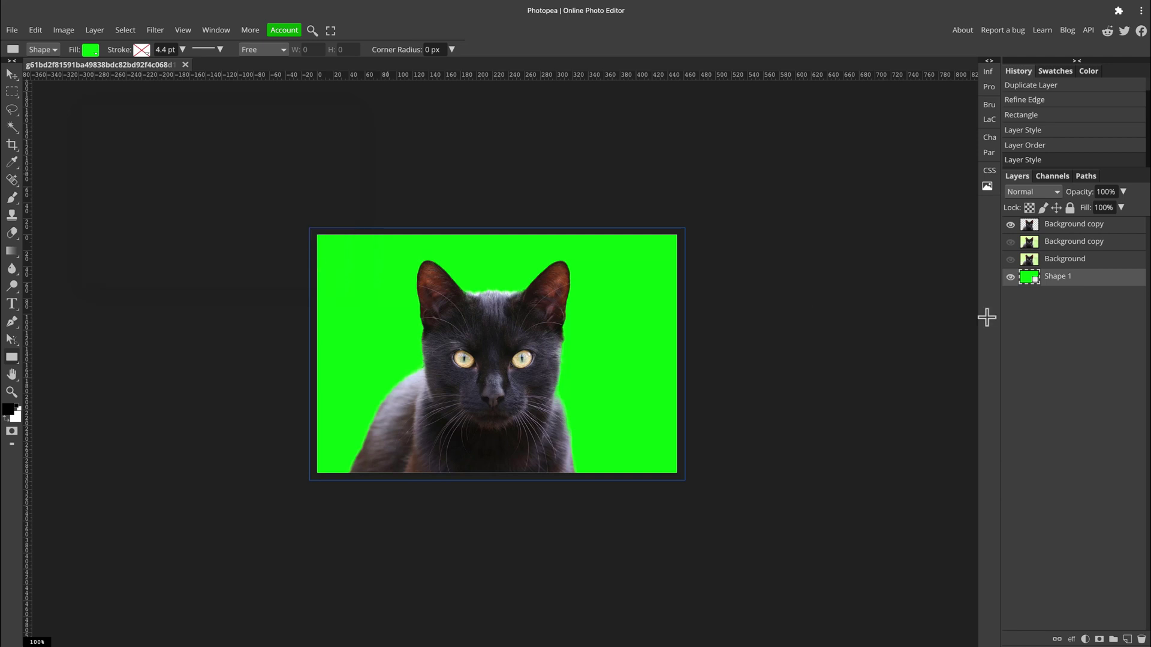
- Rename the rectangle layer to "green"
double_click(1066, 277)
text(green)
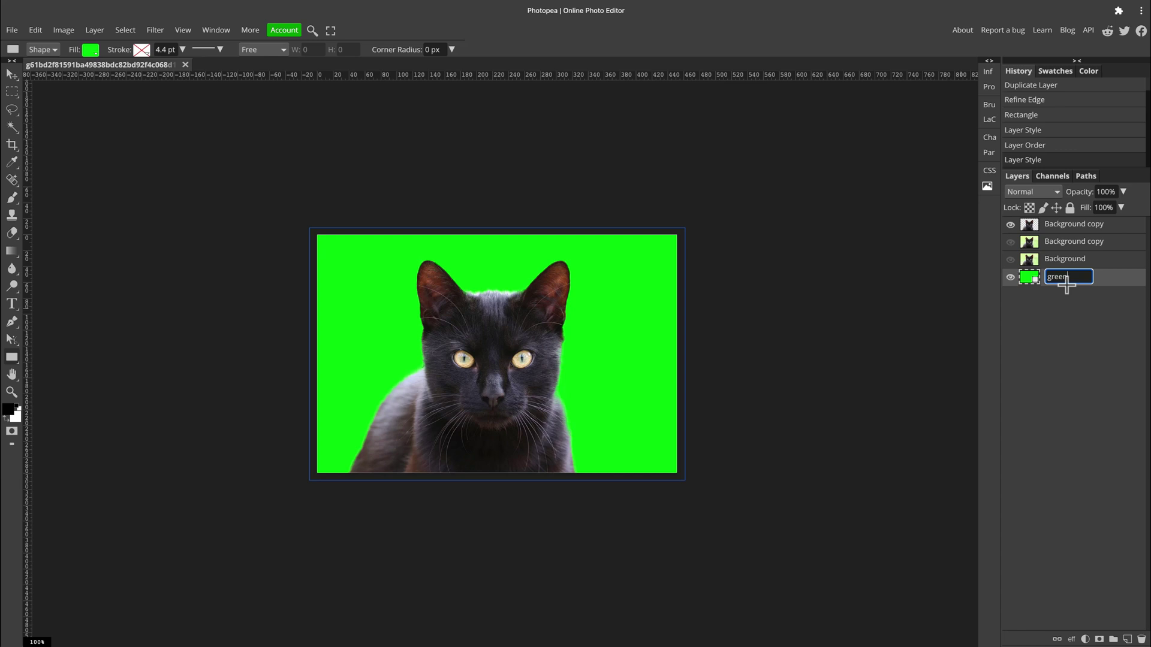
key(Return)
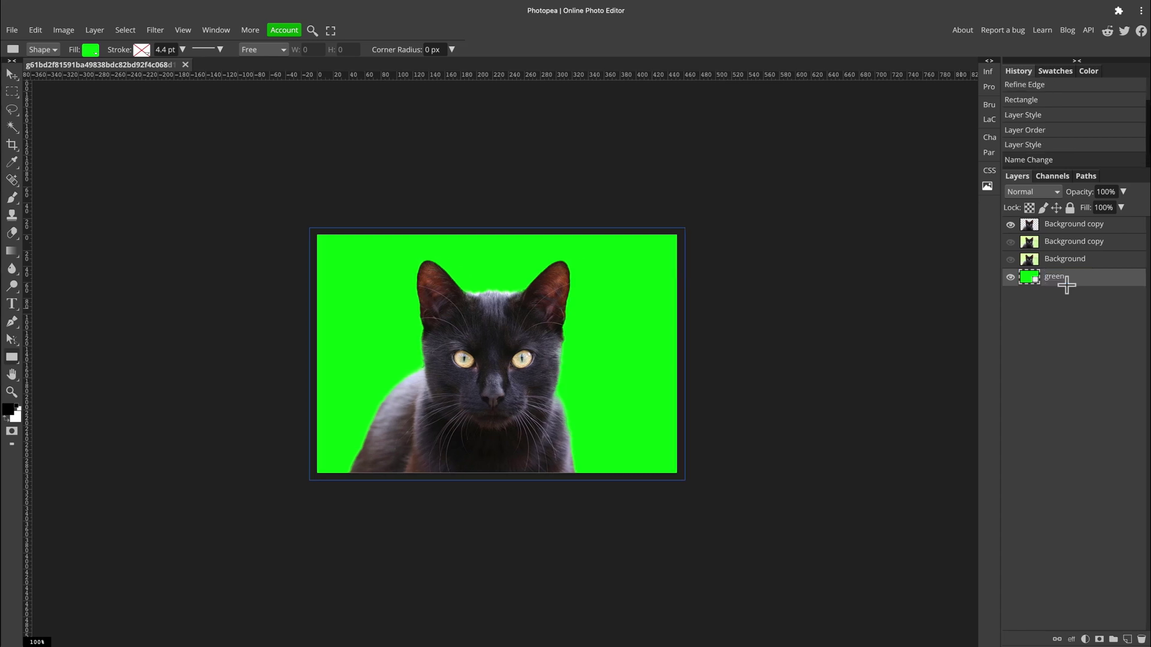
- Erase the leftover background beside the ears above the cat's head on the top layer, using the Eraser Tool with a larger brush
click(1074, 227)
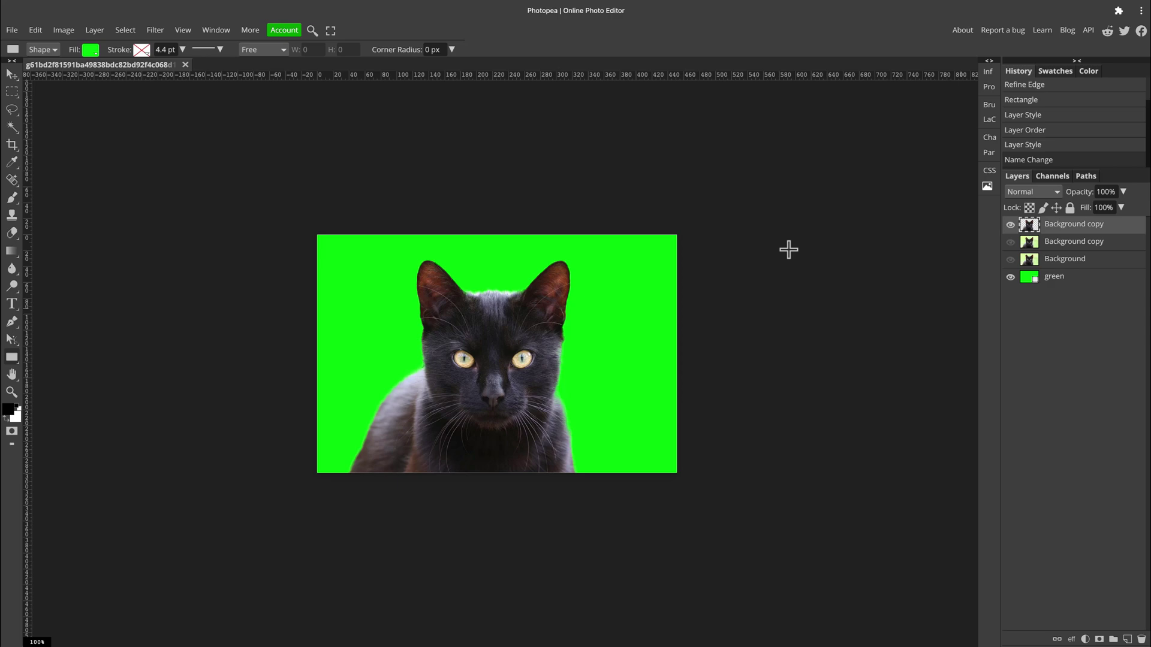
scroll(504, 344, up, 5)
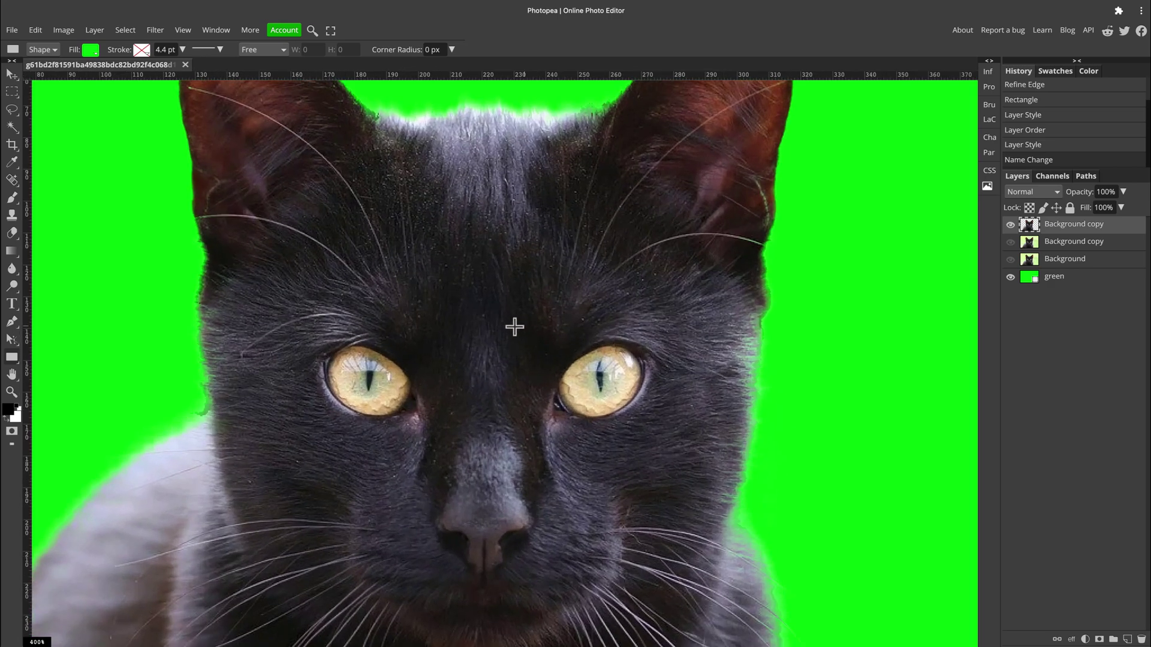
drag(498, 226, 582, 457)
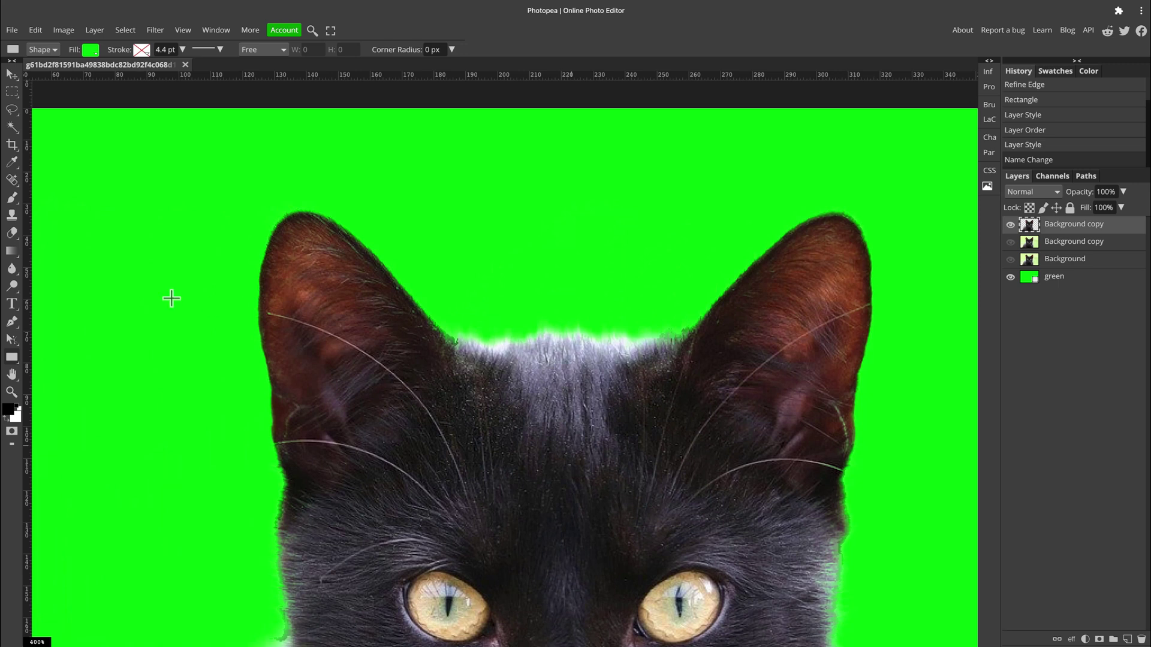
right_click(12, 234)
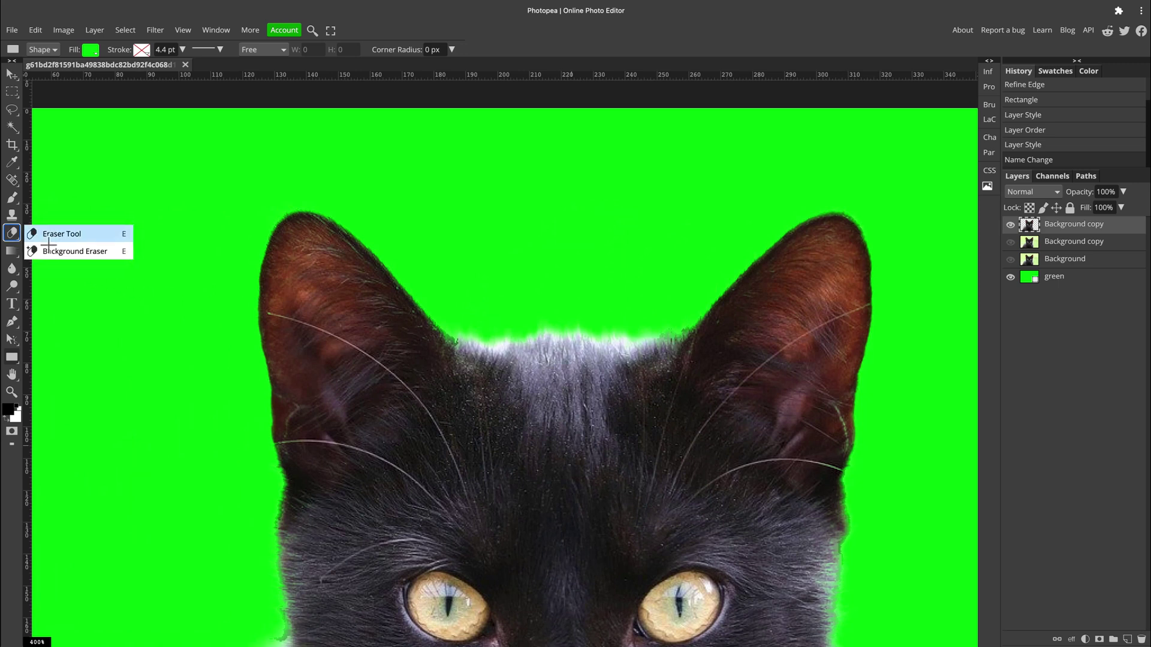
click(49, 230)
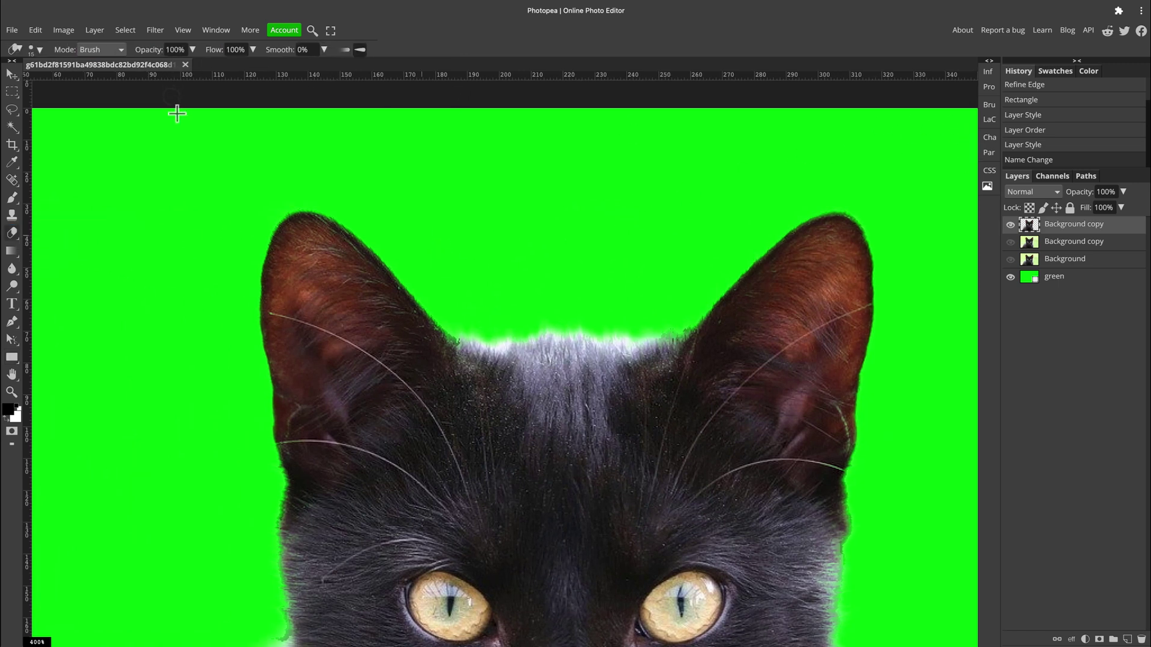
click(40, 50)
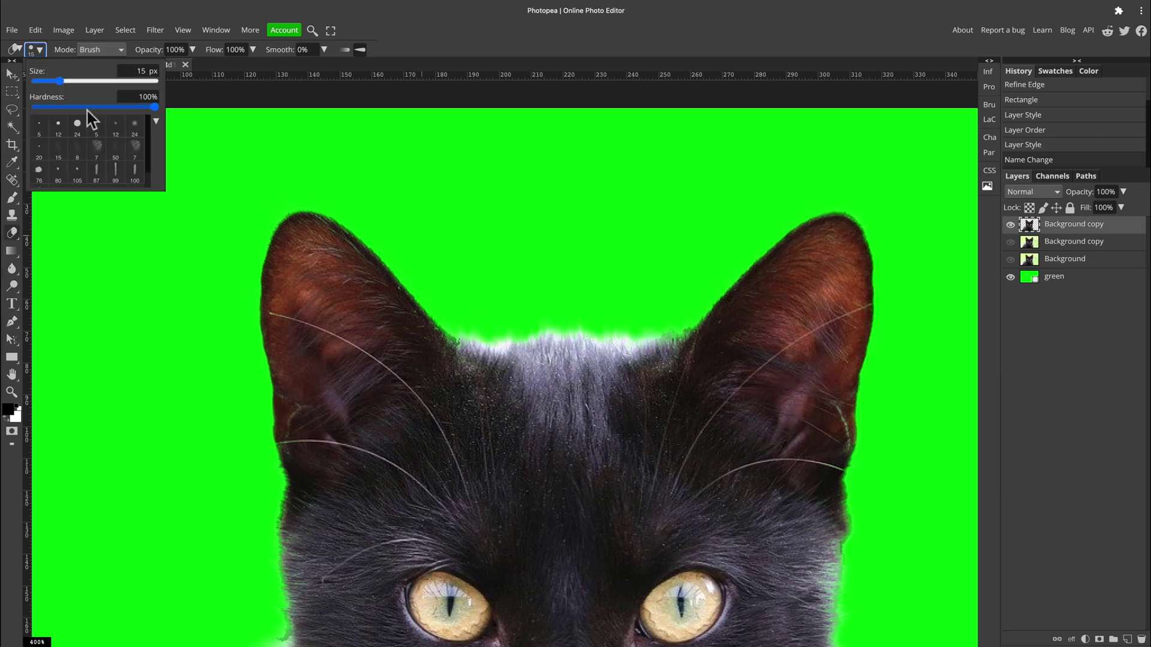
drag(62, 81, 90, 81)
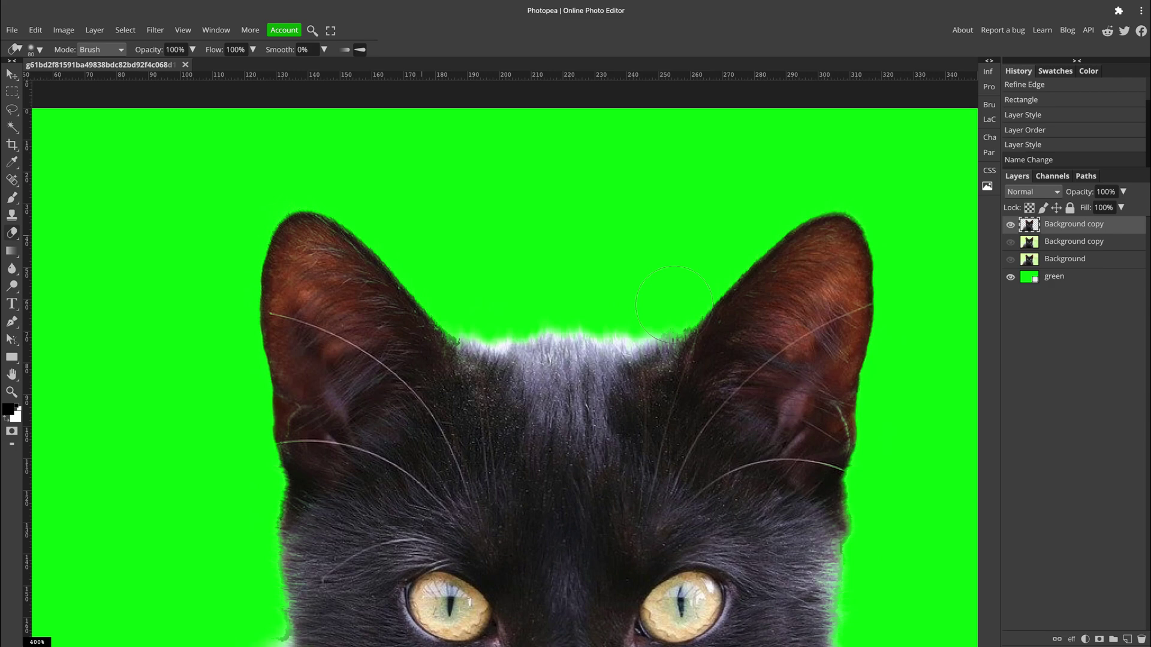
drag(674, 304, 665, 297)
key(ctrl+0)
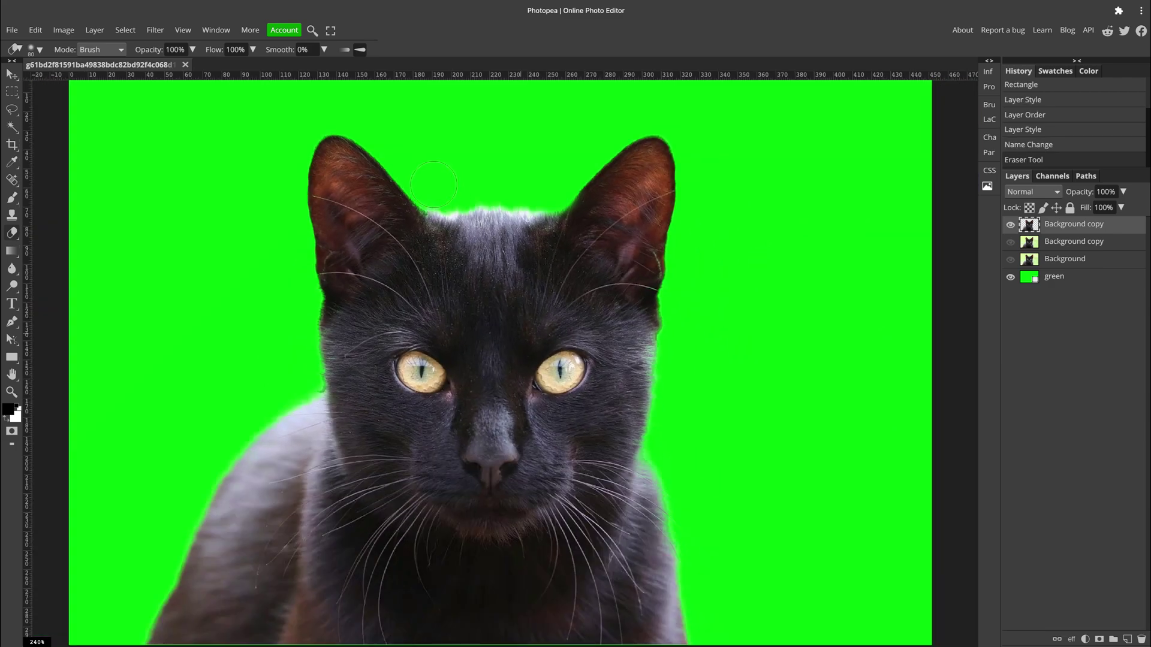
click(425, 197)
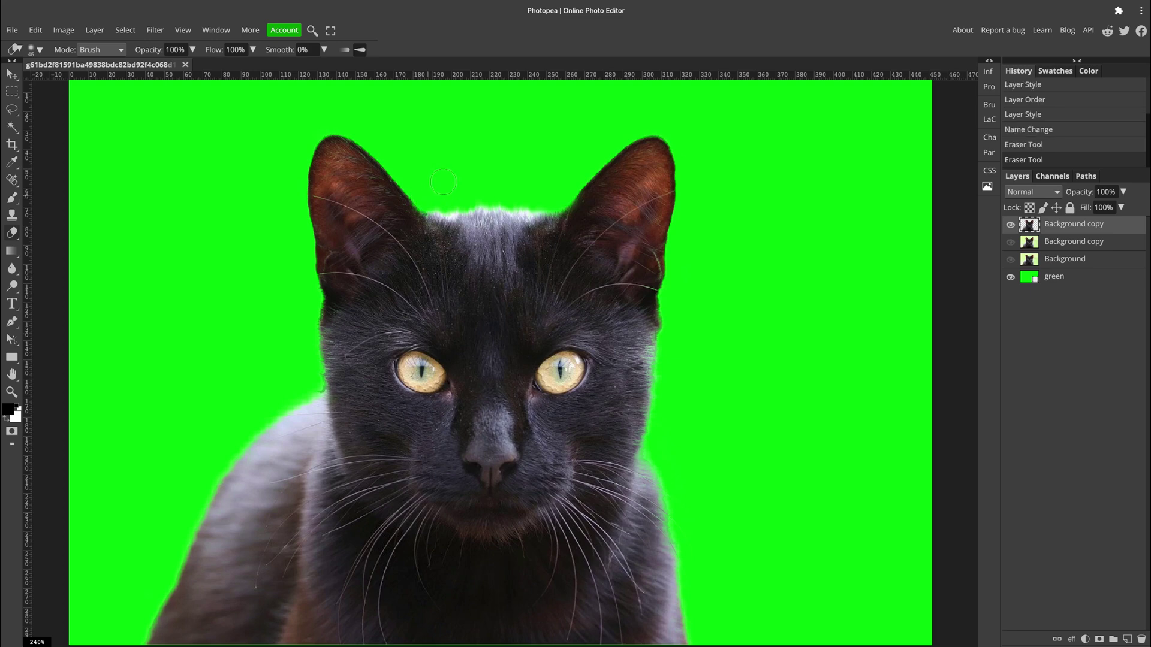
- Erase the leftover background in the corner where the cat's head meets its back, using a smaller eraser brush
scroll(635, 293, down, 3)
scroll(635, 294, left, 4)
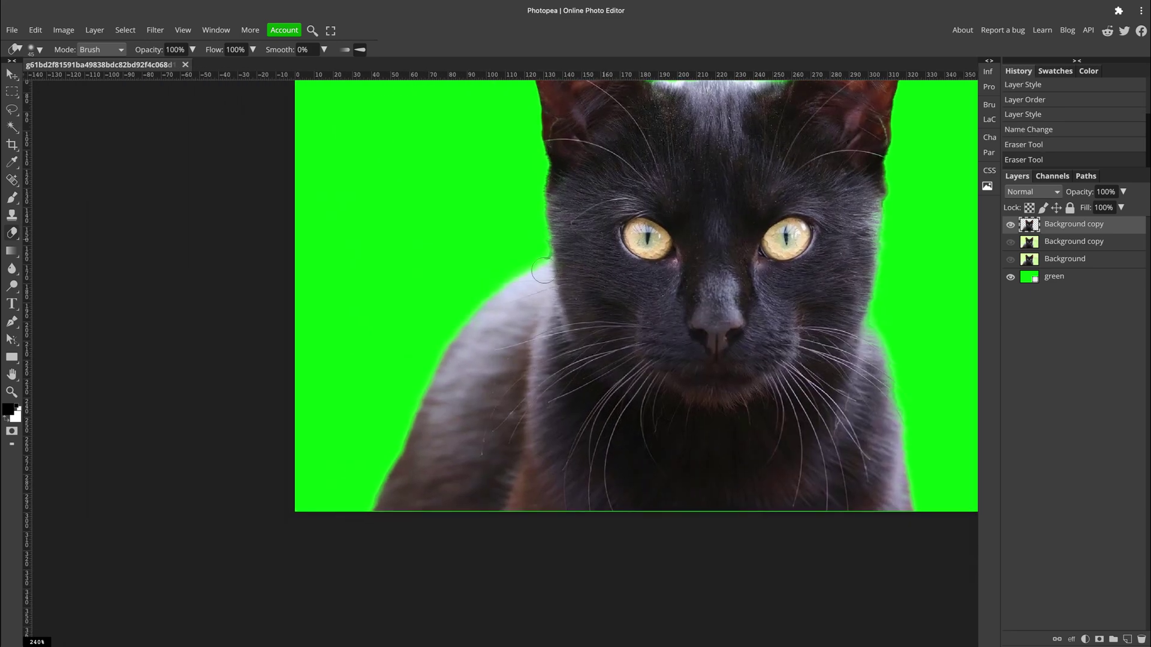
click(537, 251)
click(537, 251)
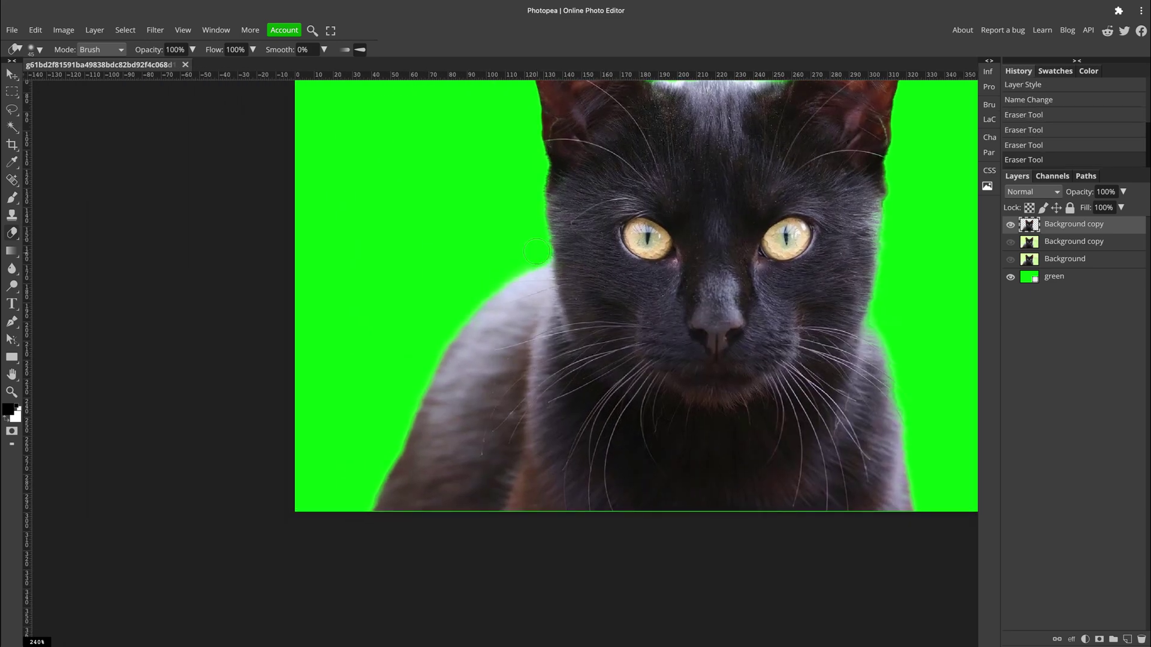
click(538, 249)
click(538, 253)
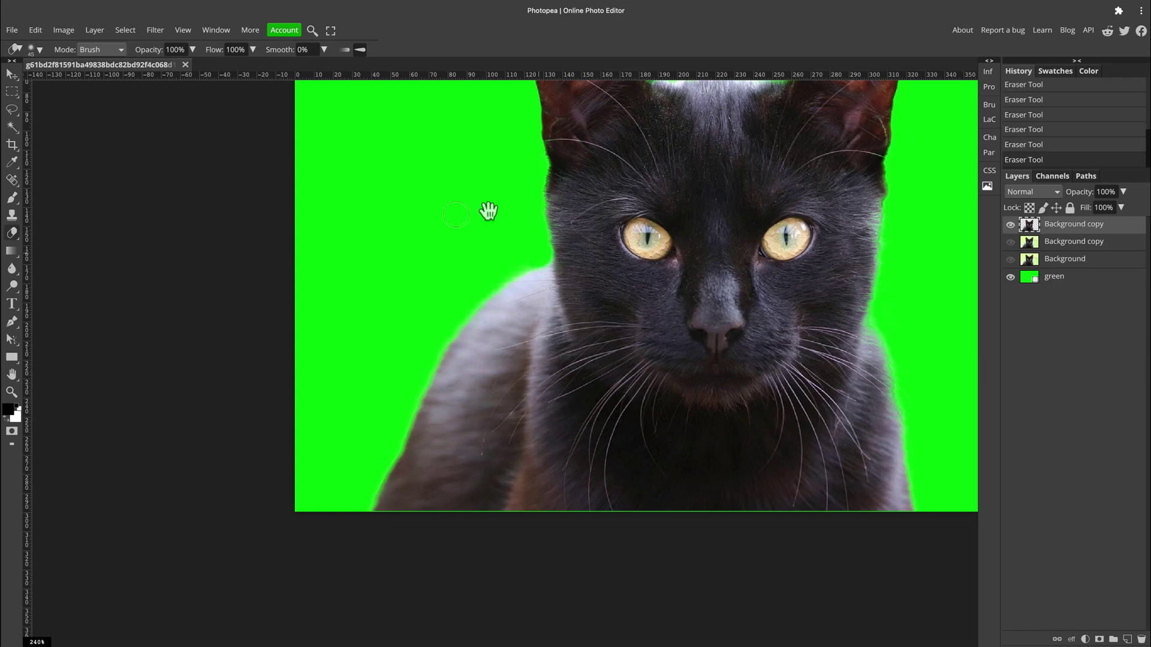
mouse_move(488, 211)
mouse_down()
mouse_move(481, 458)
mouse_move(360, 309)
mouse_move(370, 296)
mouse_up()
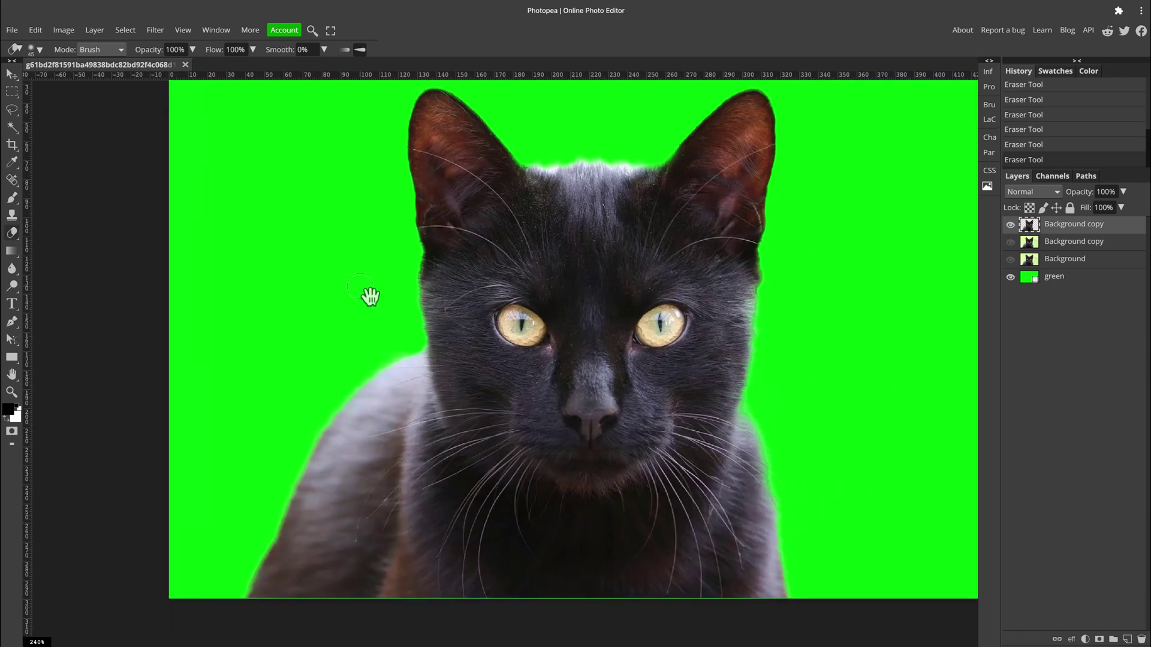
key(ctrl+1)
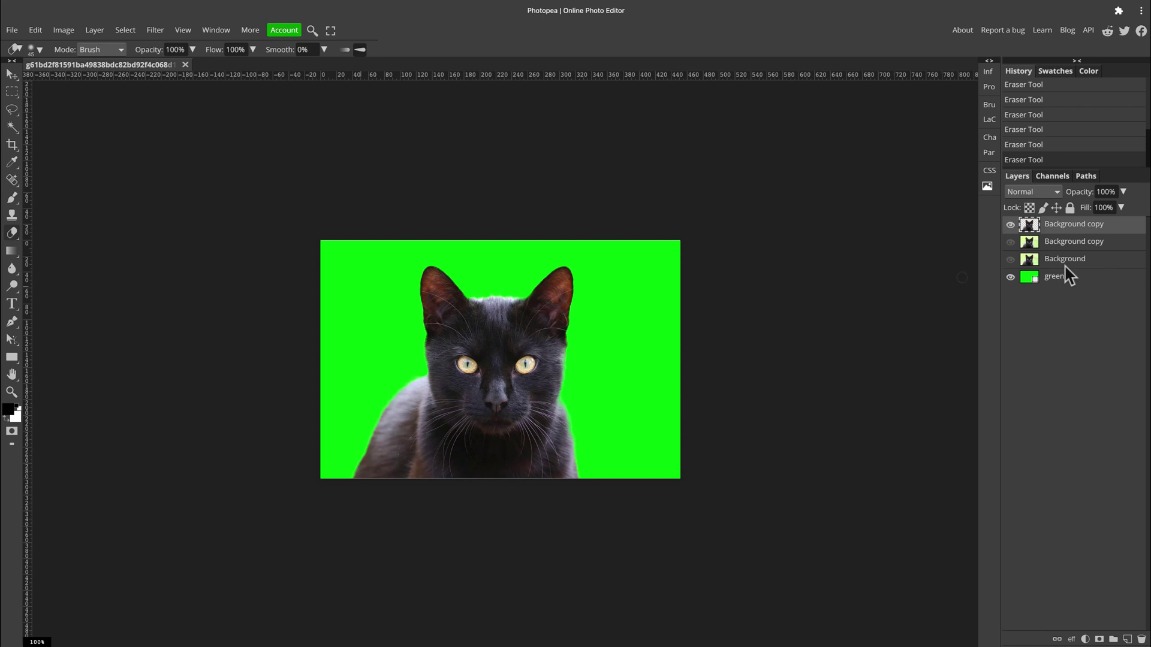
- Hide the green layer and export the cat cut-out as a PNG of 1280 × 849 px at 100% quality
click(1010, 277)
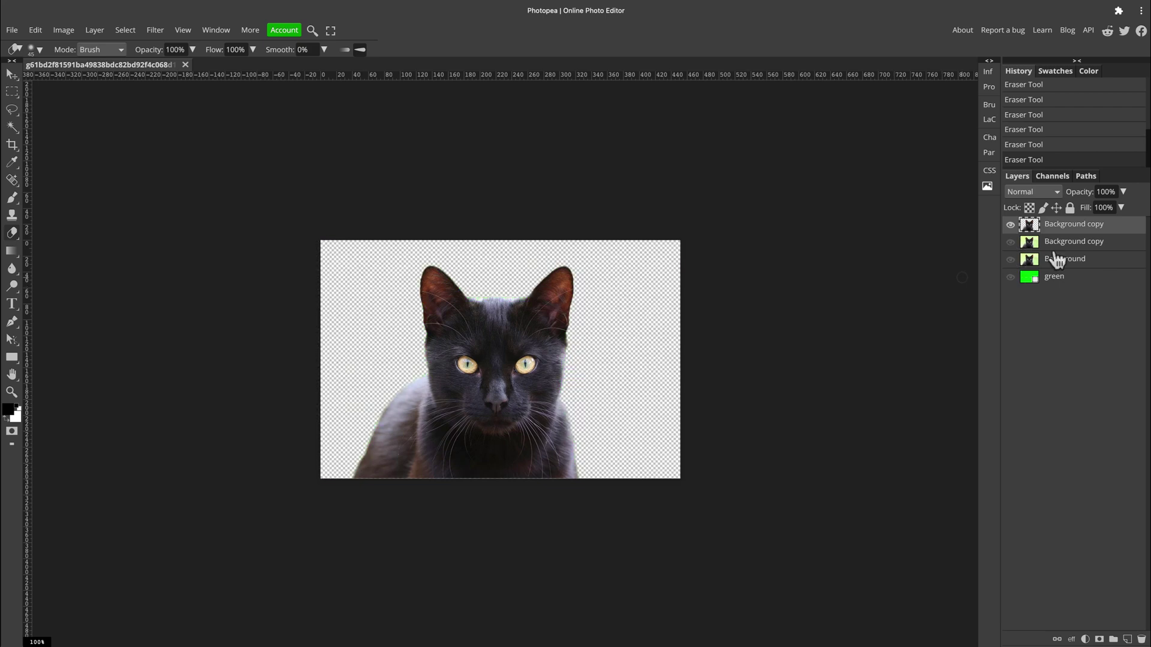
click(21, 33)
mouse_move(33, 194)
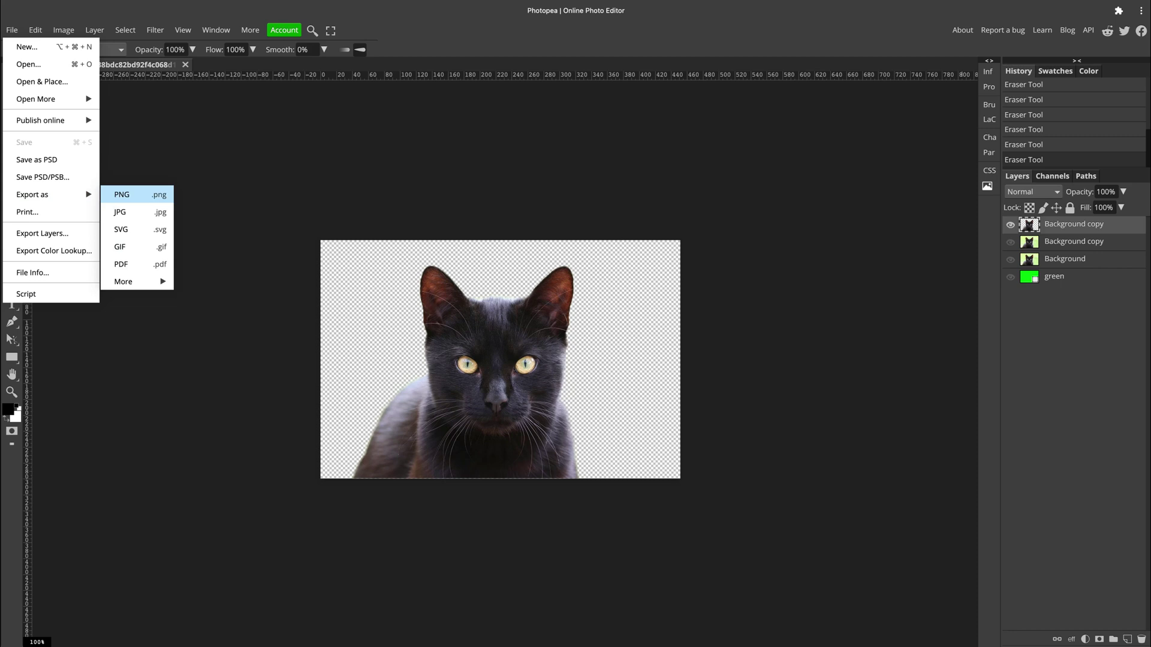
click(126, 194)
mouse_move(223, 162)
mouse_down()
mouse_move(224, 230)
mouse_move(224, 167)
mouse_up()
drag(240, 288, 371, 210)
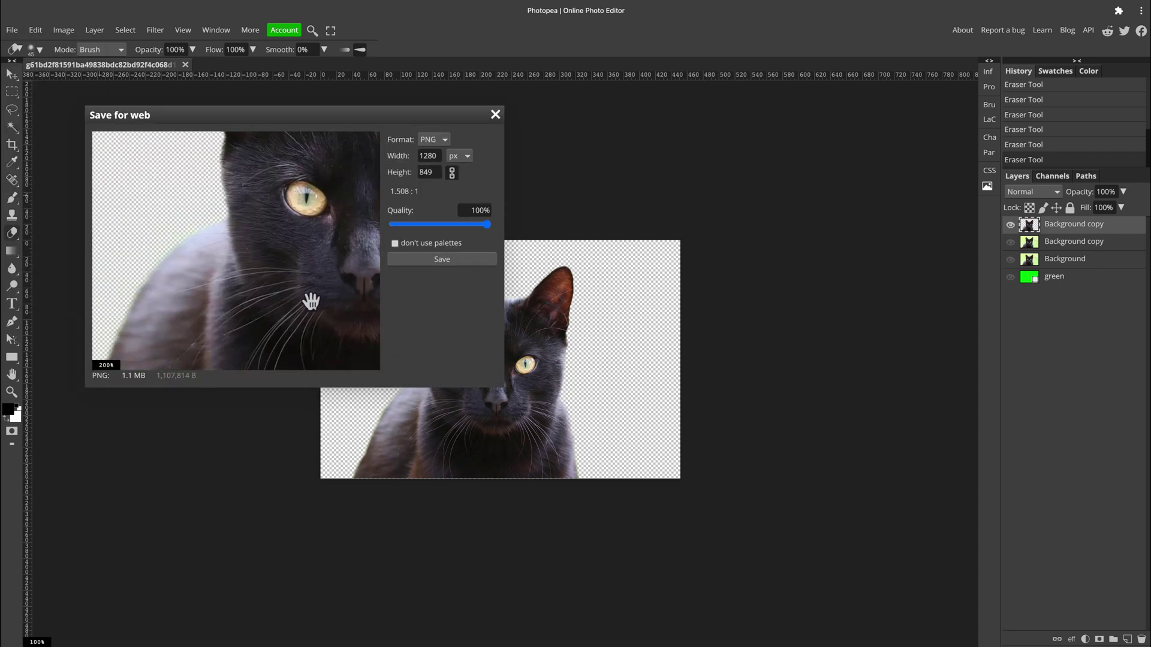
scroll(260, 276, down, 2)
click(444, 259)
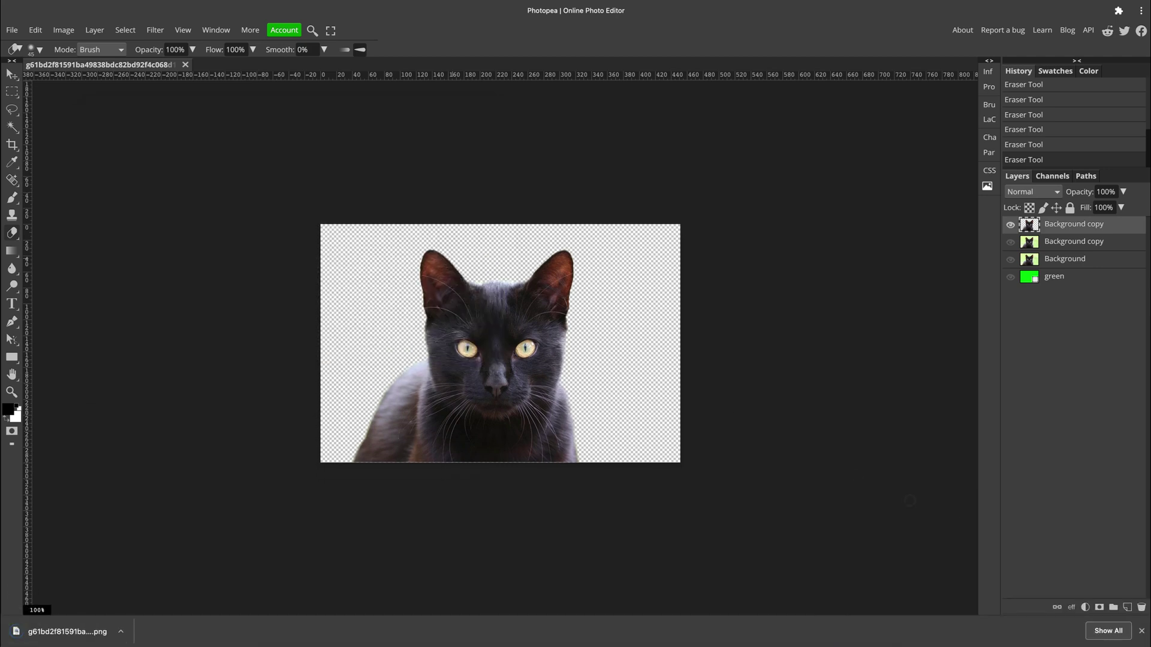
click(1142, 631)
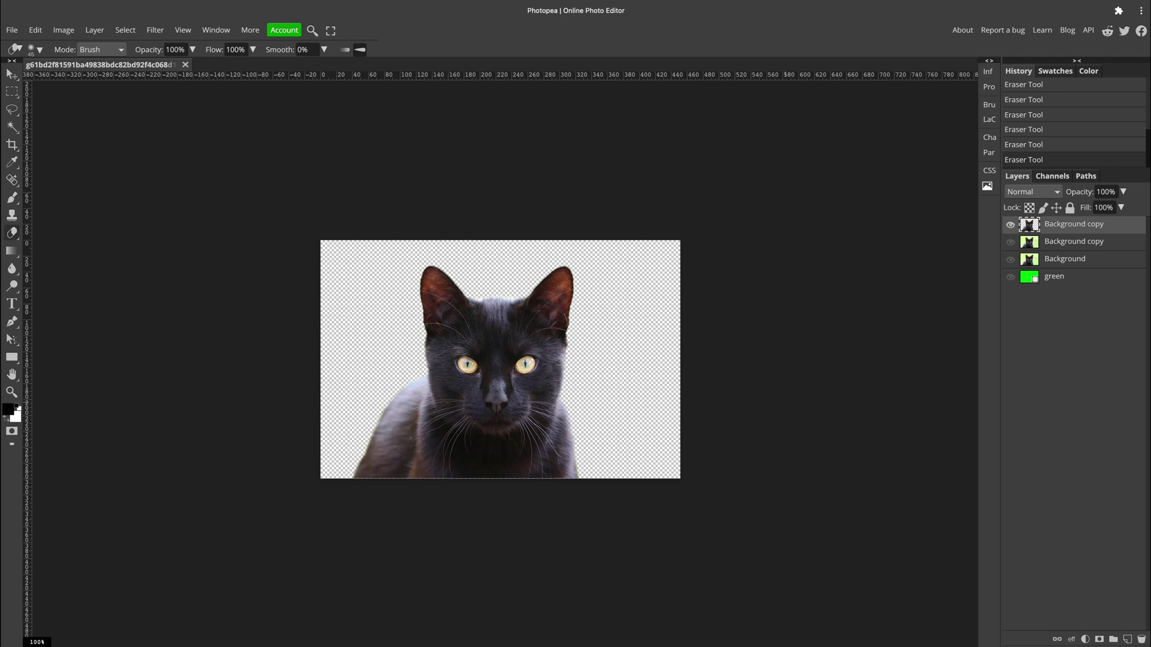
- Close the cat document without saving and open the gallery photo of tulips in a metal bucket
click(186, 65)
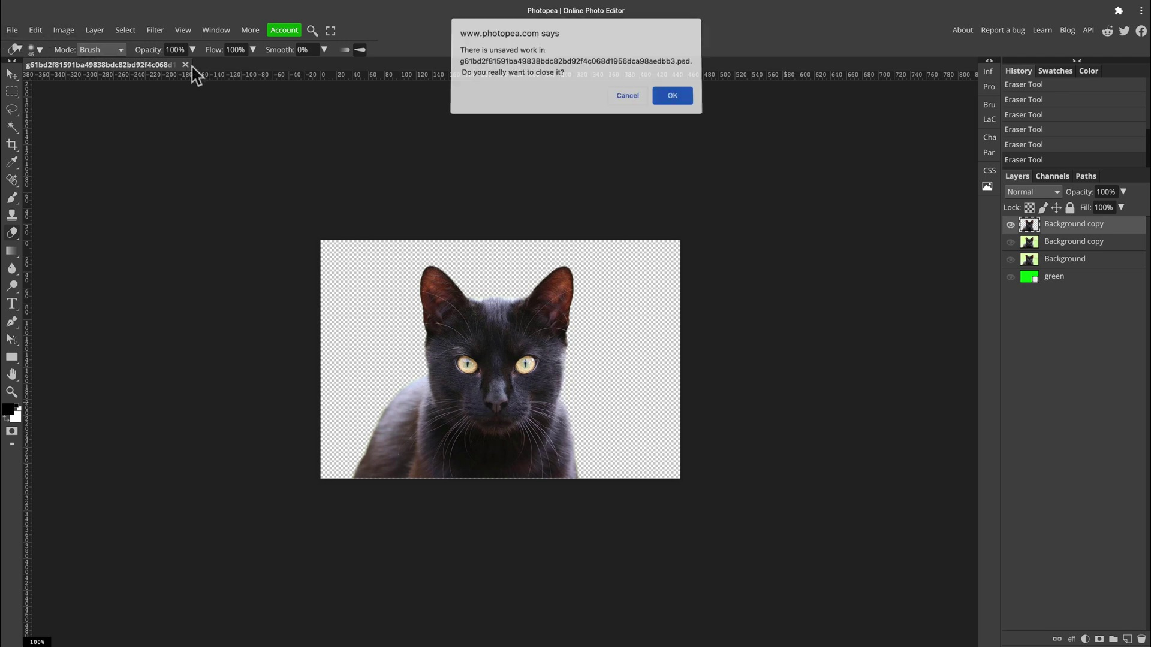
click(673, 95)
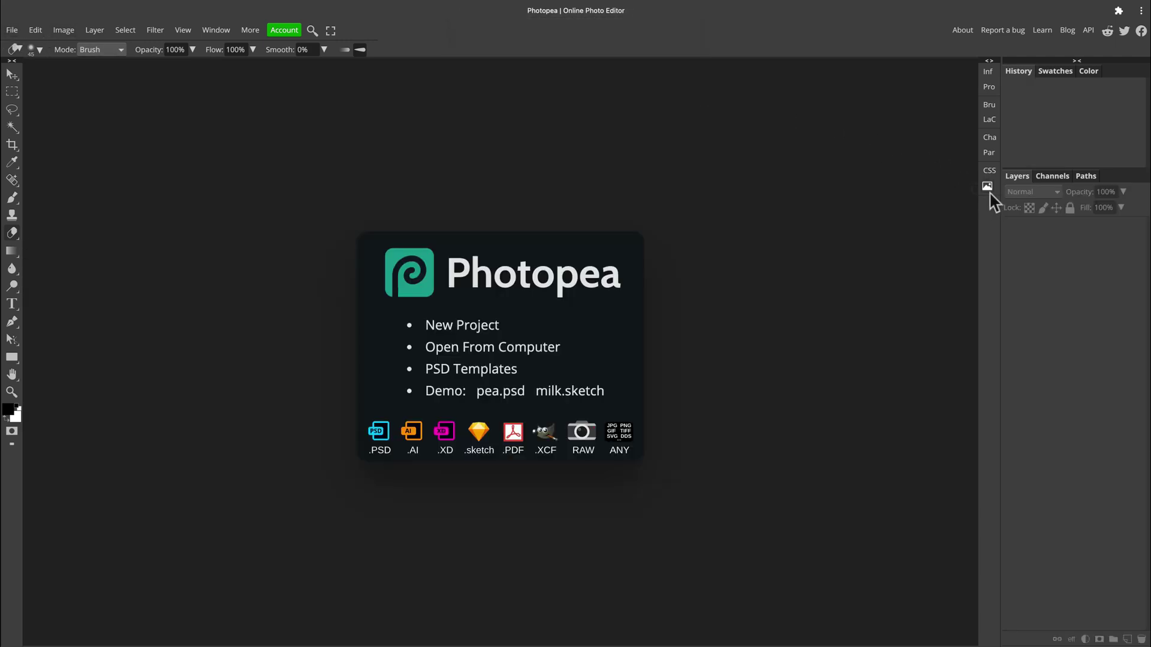
click(987, 186)
scroll(842, 216, down, 2)
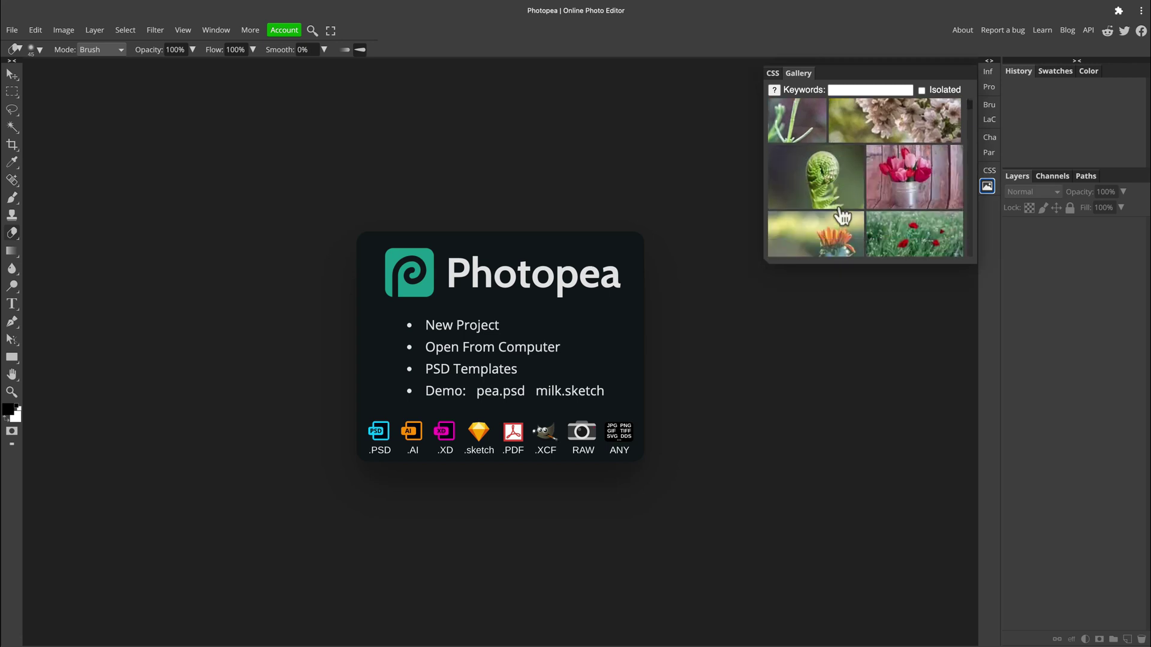
scroll(842, 216, down, 10)
scroll(843, 215, up, 10)
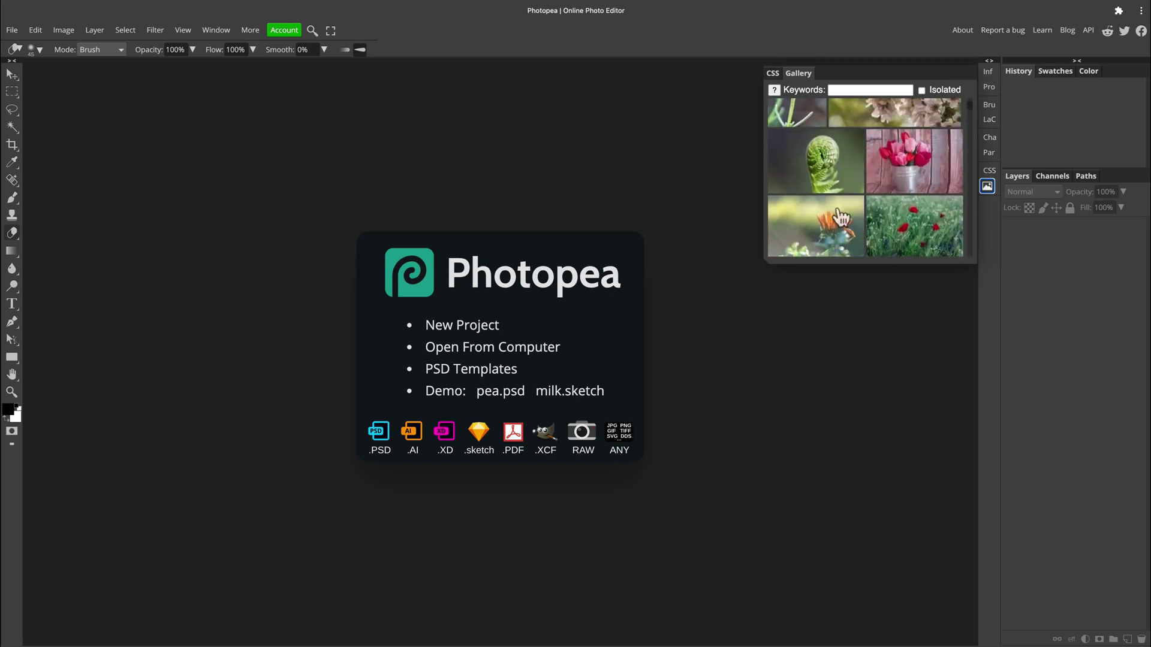
click(938, 163)
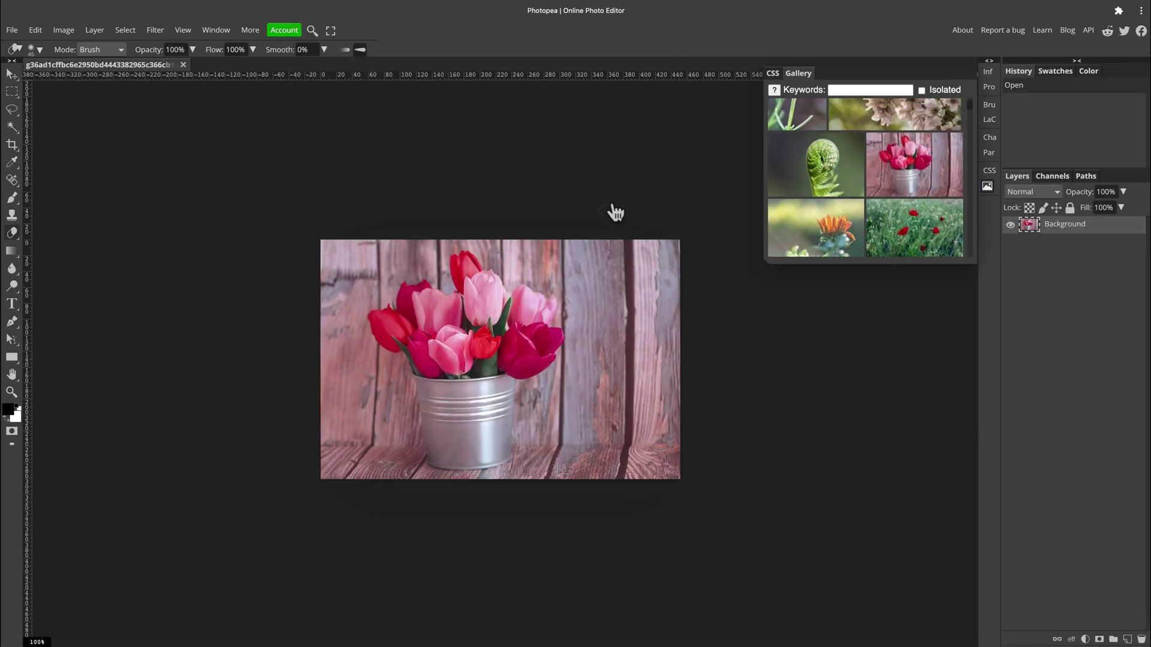
click(987, 186)
- Start Magic Cut on the tulip photo and mark the flowers and the metal bucket as foreground with green strokes
click(124, 31)
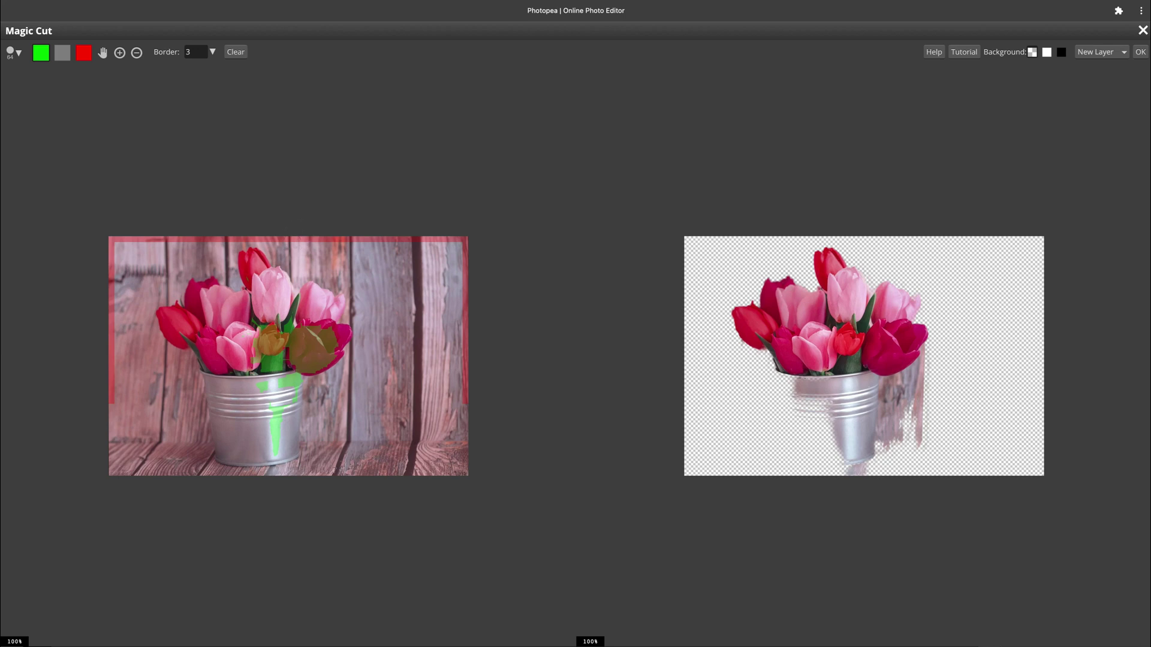
scroll(225, 257, up, 1)
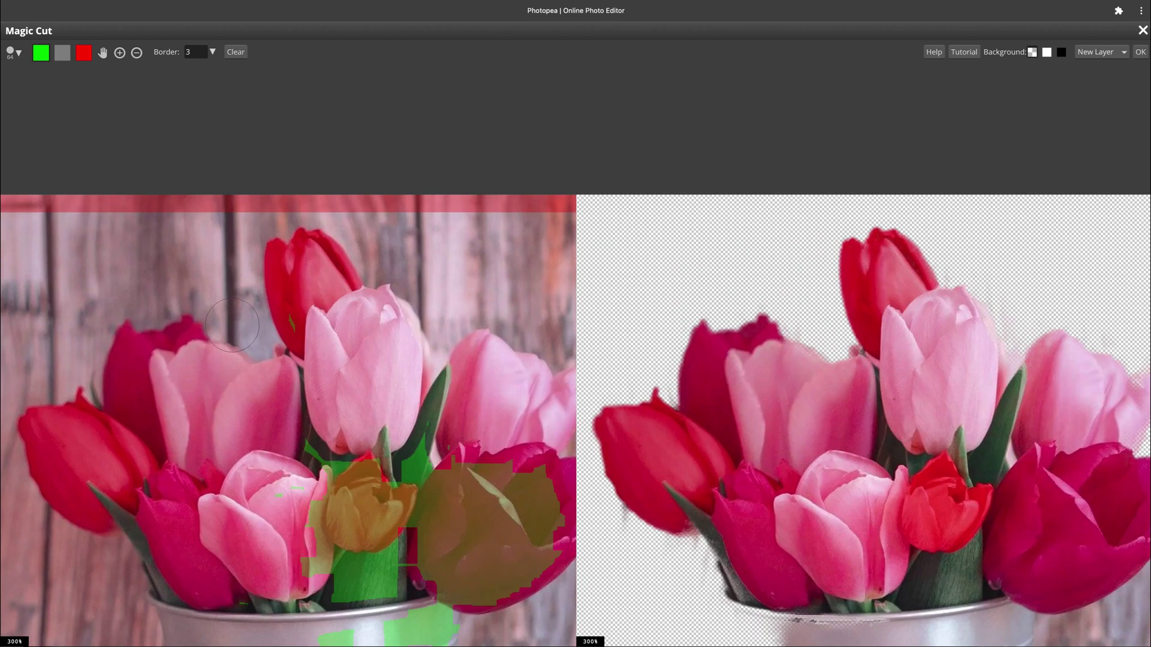
key(ctrl+minus)
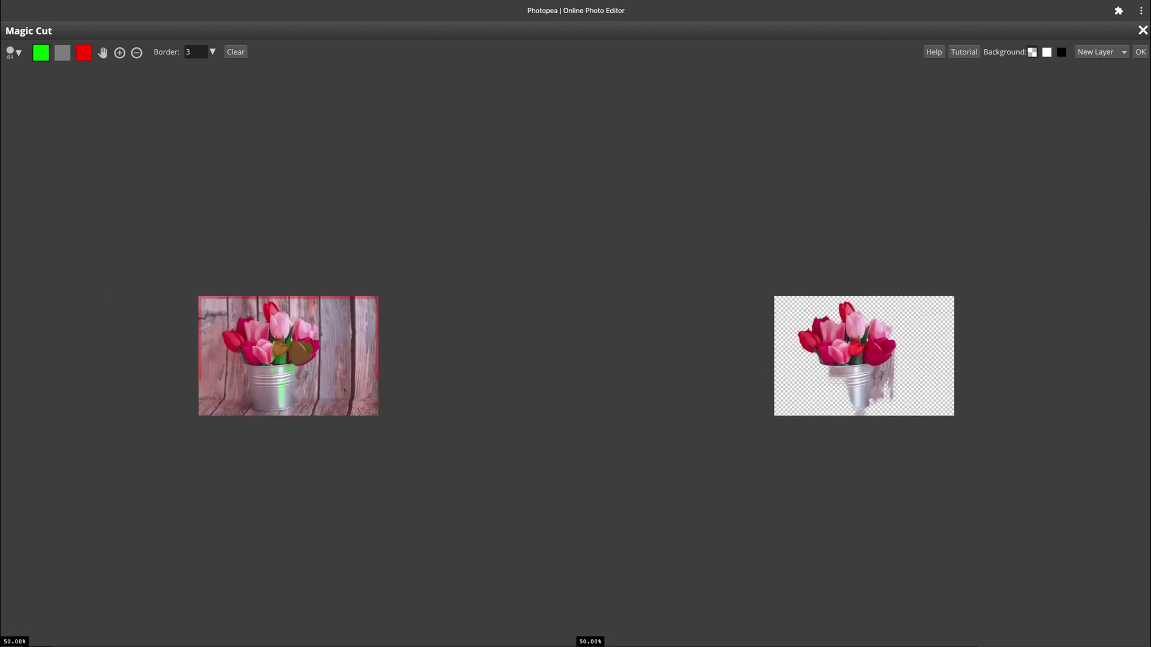
key(ctrl+plus)
key(ctrl+plus)
key(ctrl+minus)
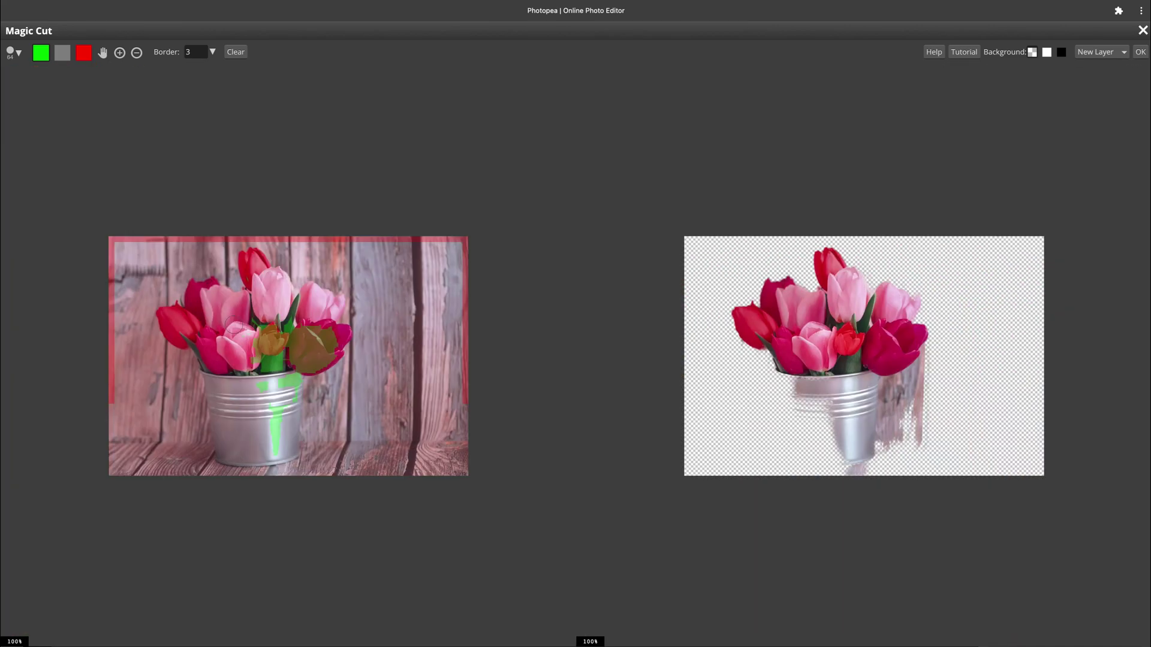
mouse_move(248, 444)
mouse_down()
mouse_move(231, 376)
mouse_move(192, 334)
mouse_up()
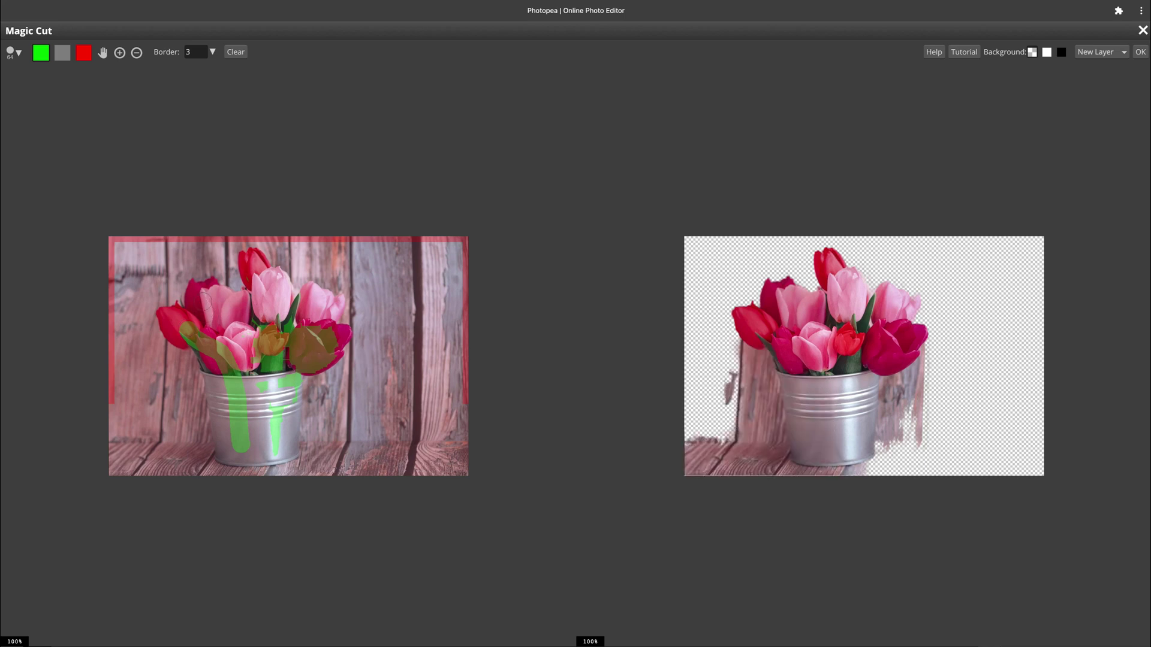
drag(204, 301, 228, 345)
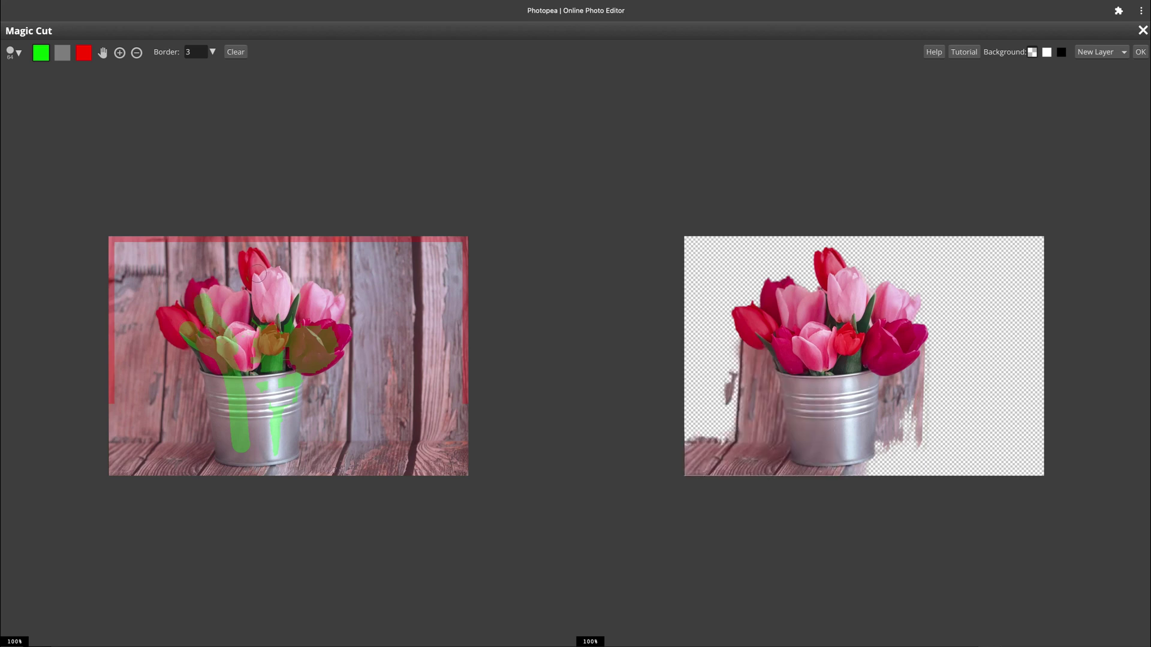
drag(258, 275, 270, 321)
drag(310, 309, 288, 327)
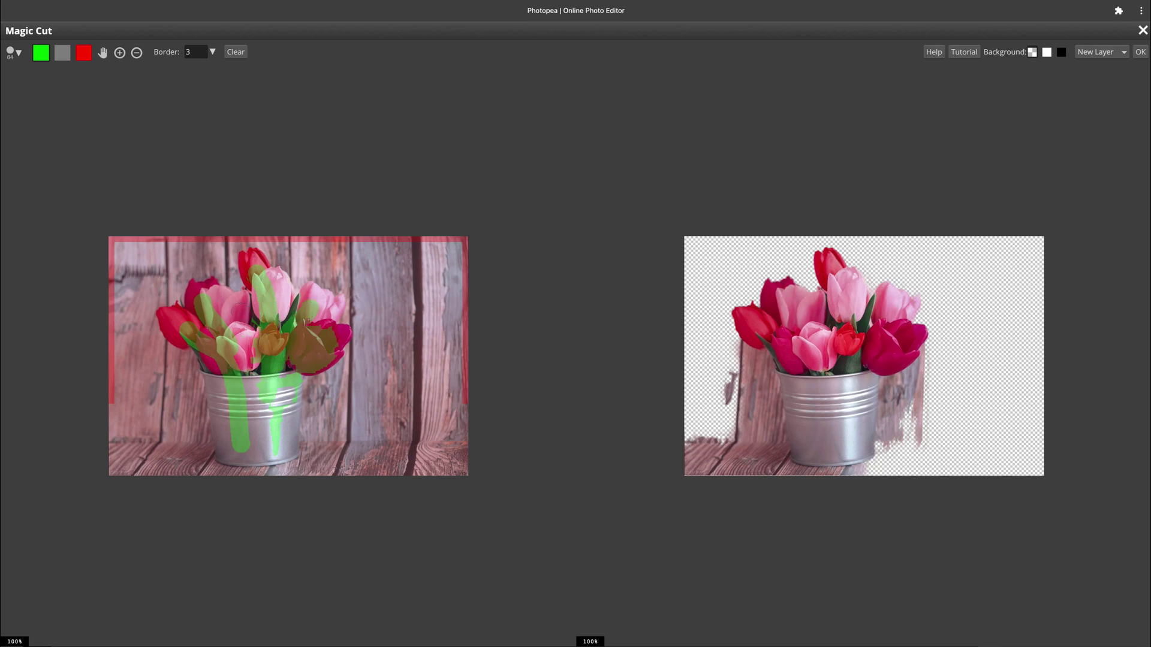
mouse_move(230, 305)
mouse_down()
mouse_move(262, 412)
mouse_move(258, 446)
mouse_up()
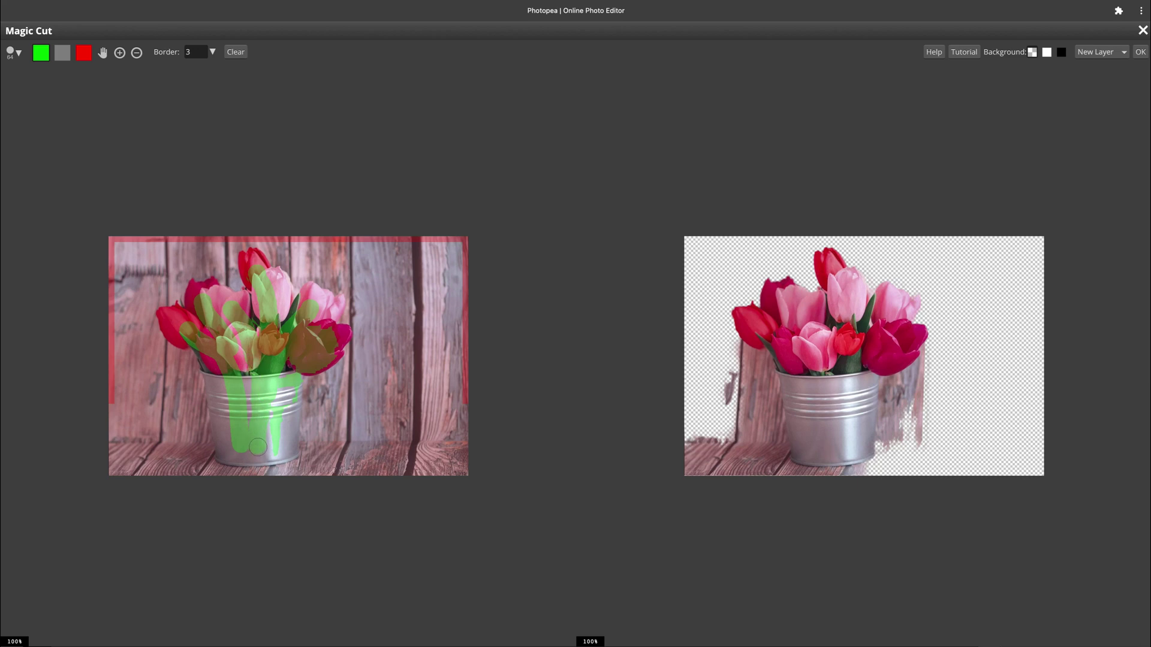
- Mark the wooden background on both sides of the tulips and beneath the bucket for removal with red strokes
click(84, 52)
mouse_move(362, 280)
mouse_down()
mouse_move(372, 375)
mouse_move(321, 427)
mouse_move(321, 472)
mouse_up()
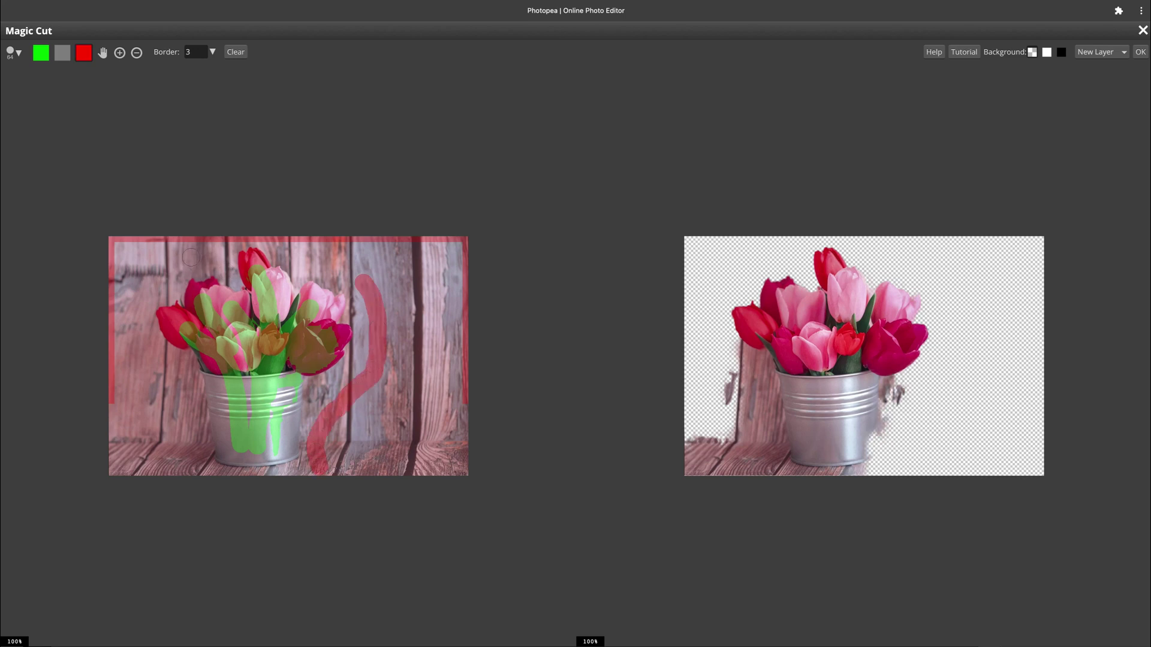
mouse_move(183, 256)
mouse_down()
mouse_move(136, 288)
mouse_move(127, 336)
mouse_move(135, 357)
mouse_move(176, 375)
mouse_move(177, 471)
mouse_up()
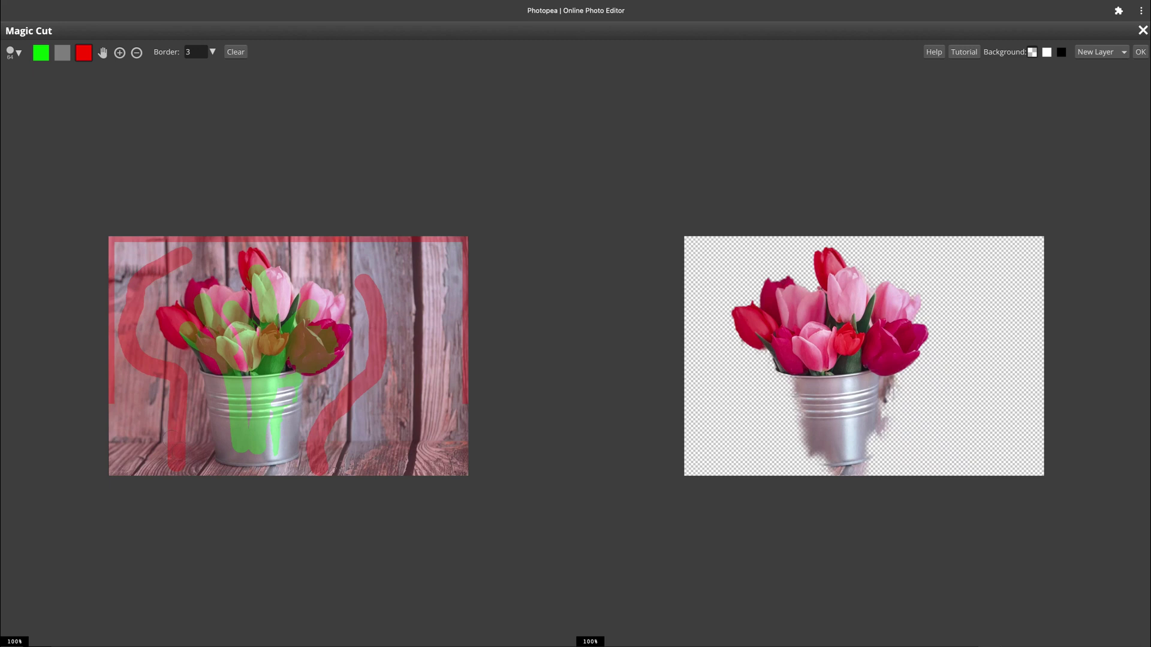
drag(310, 475, 169, 468)
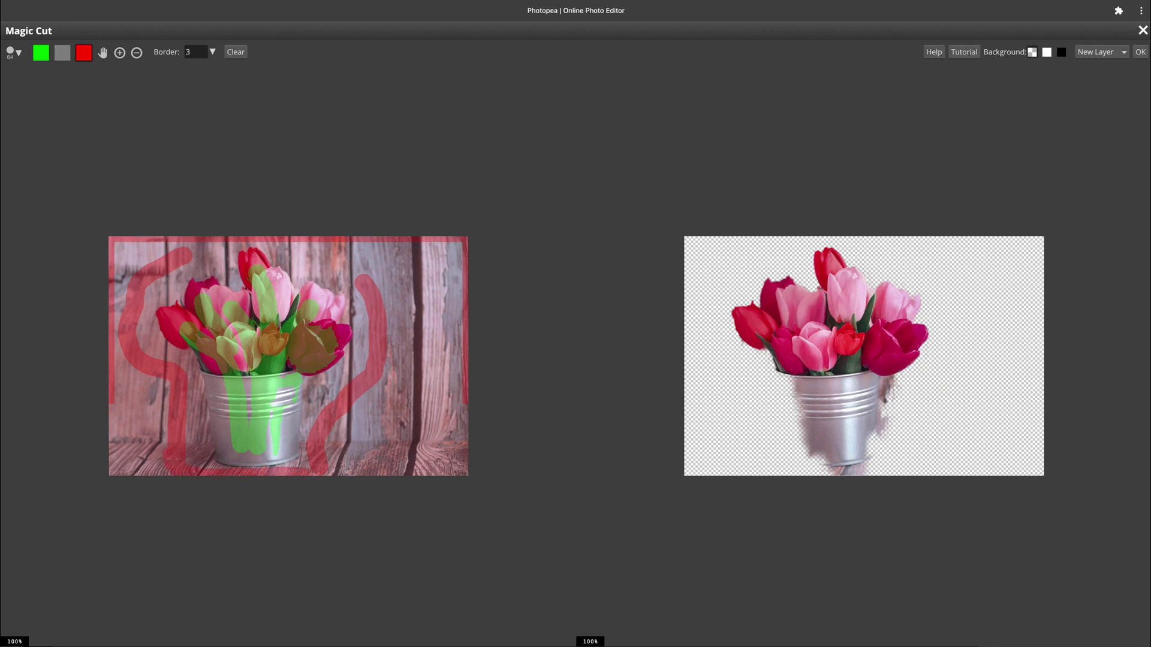
- Mark the rest of the metal bucket as foreground with green strokes across its rim, ribs and lower body
key(ctrl+minus)
key(ctrl+minus)
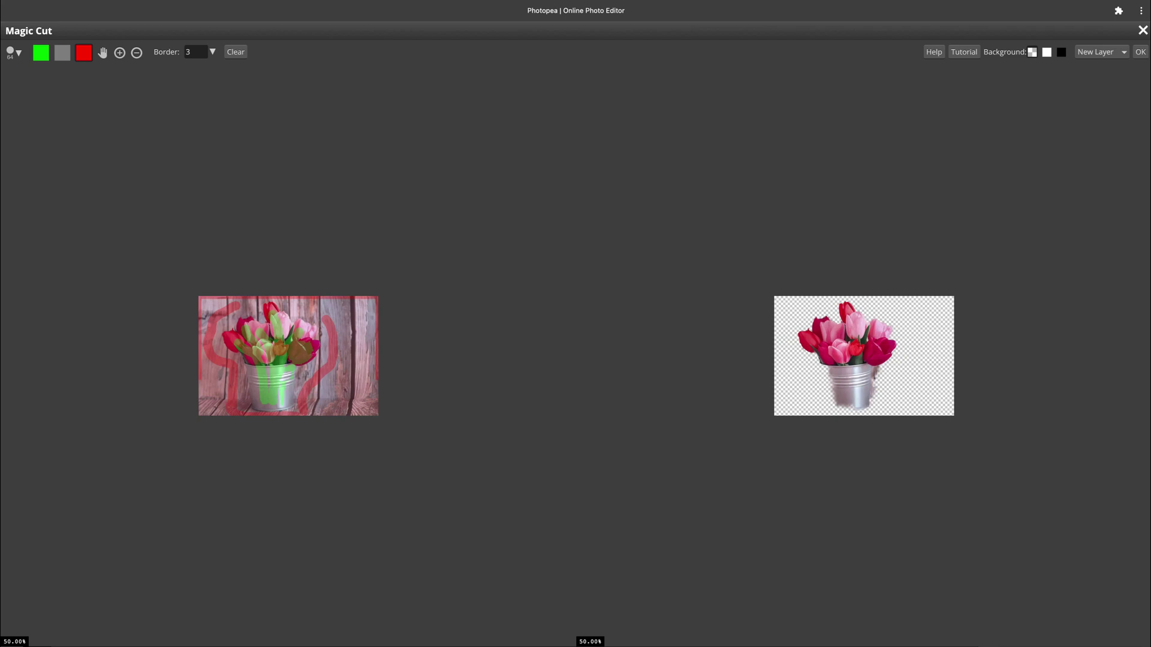
click(120, 52)
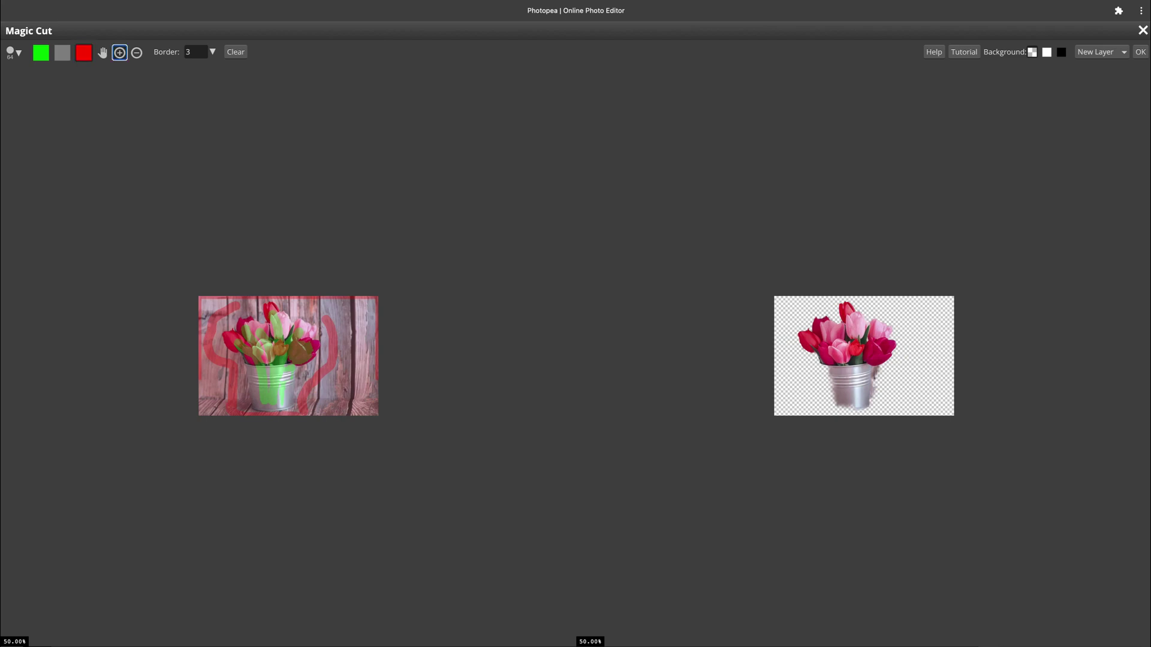
click(283, 362)
click(286, 376)
click(243, 391)
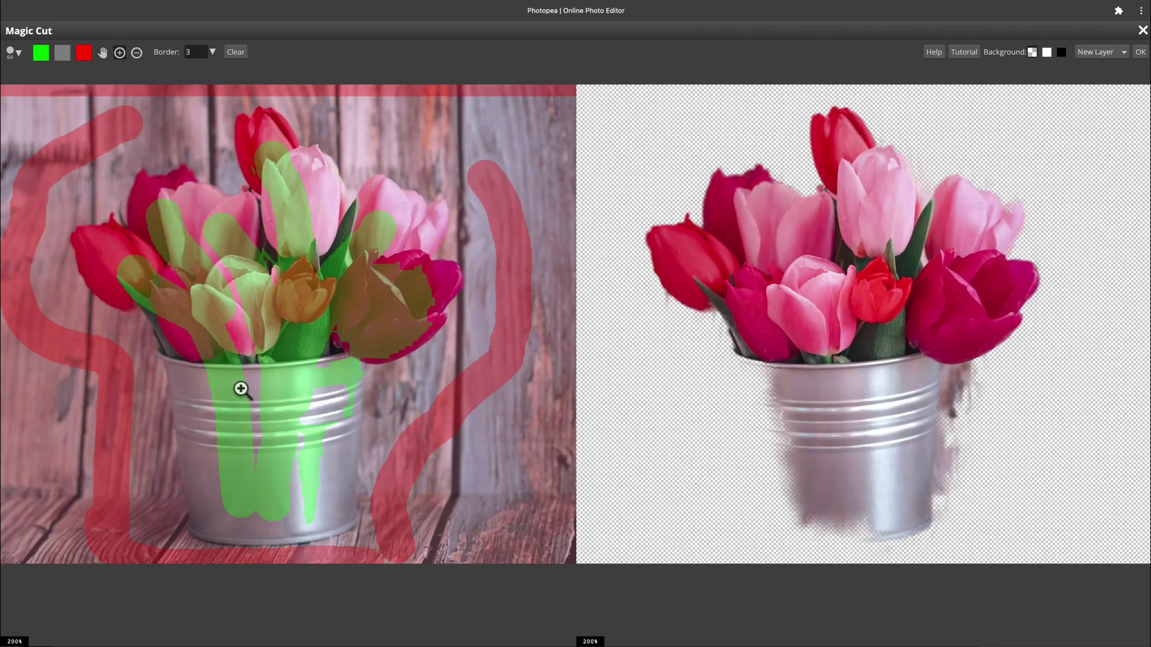
click(44, 56)
drag(183, 363, 201, 368)
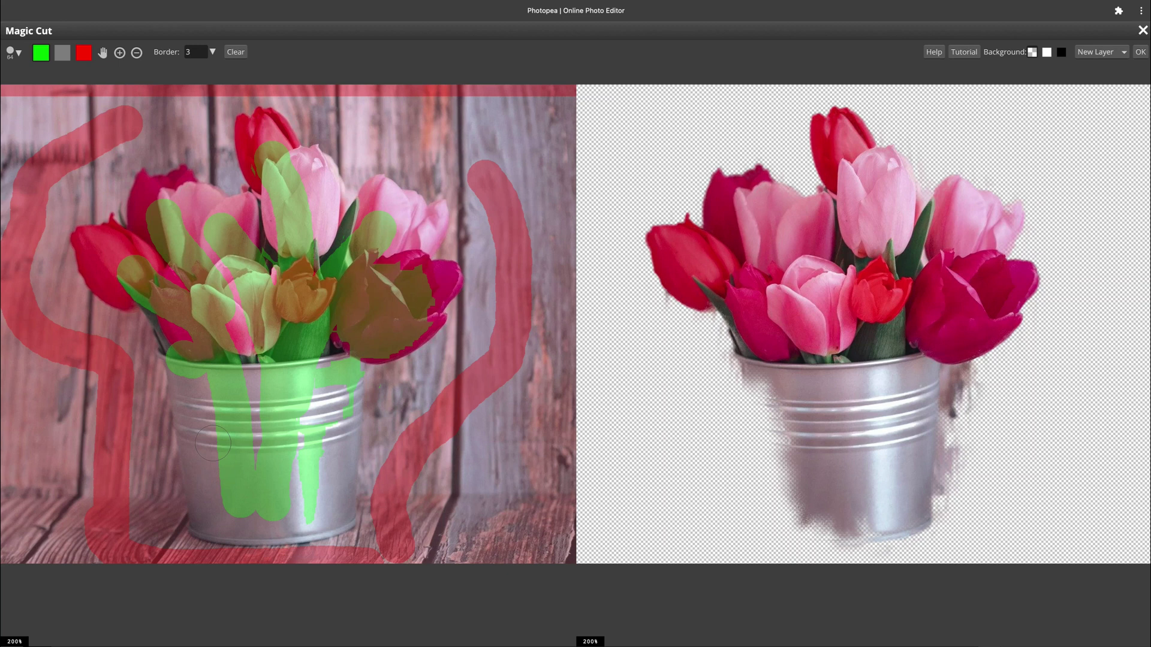
drag(191, 414, 240, 417)
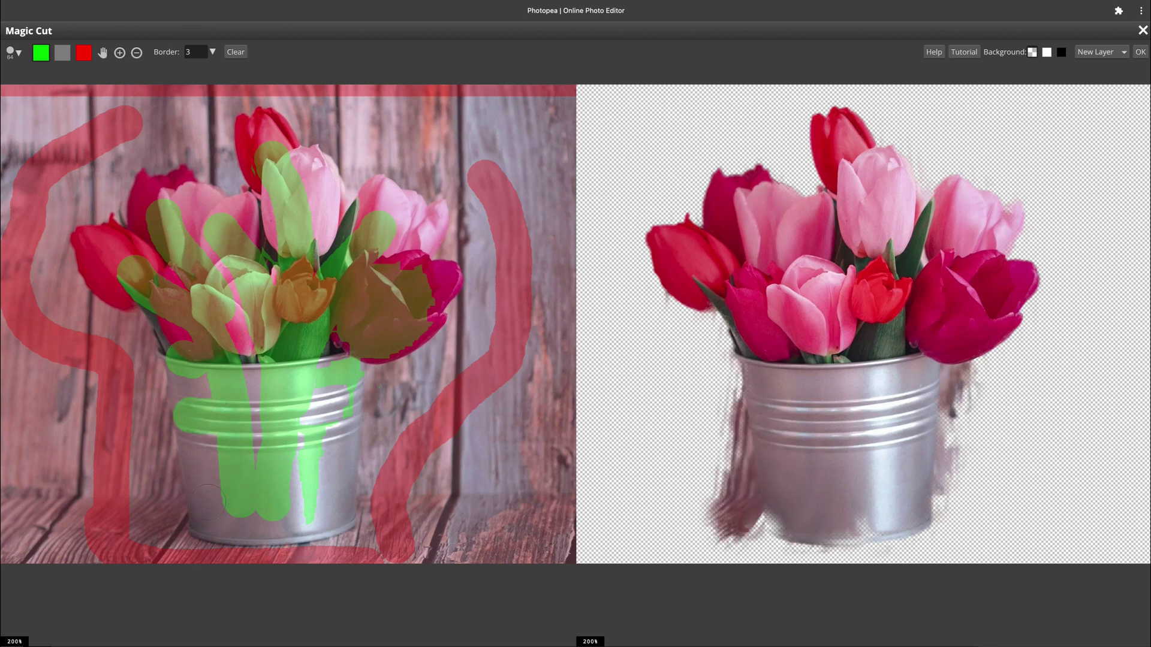
mouse_move(208, 502)
mouse_down()
mouse_move(328, 501)
mouse_move(340, 421)
mouse_move(319, 481)
mouse_move(325, 381)
mouse_move(264, 370)
mouse_up()
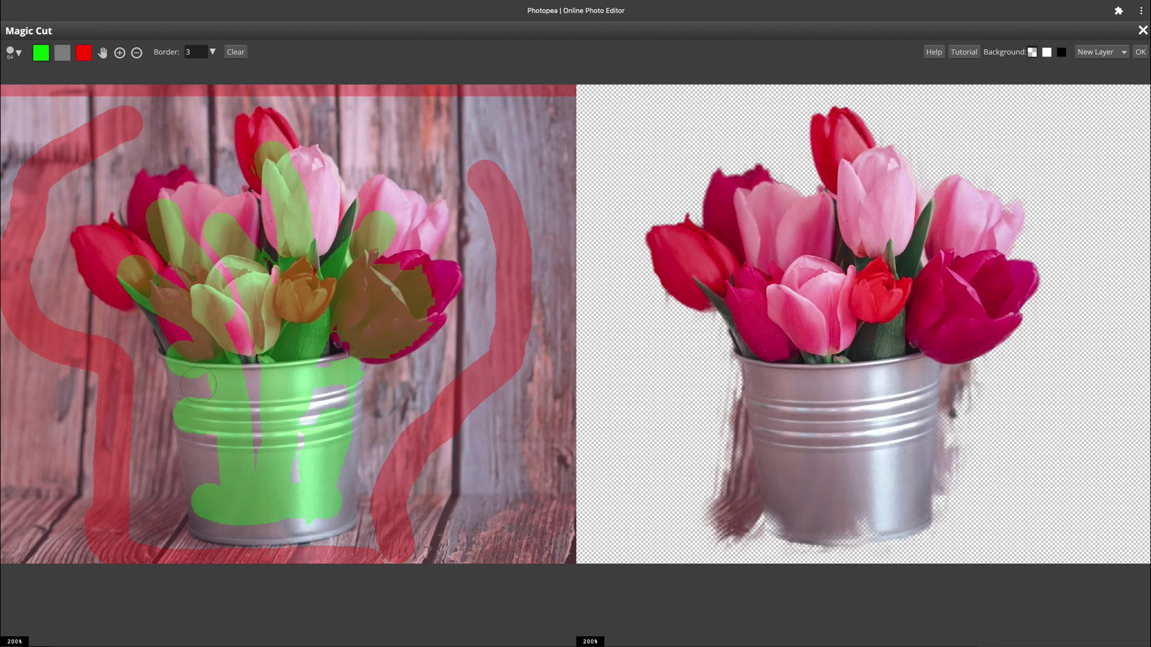
drag(198, 384, 265, 377)
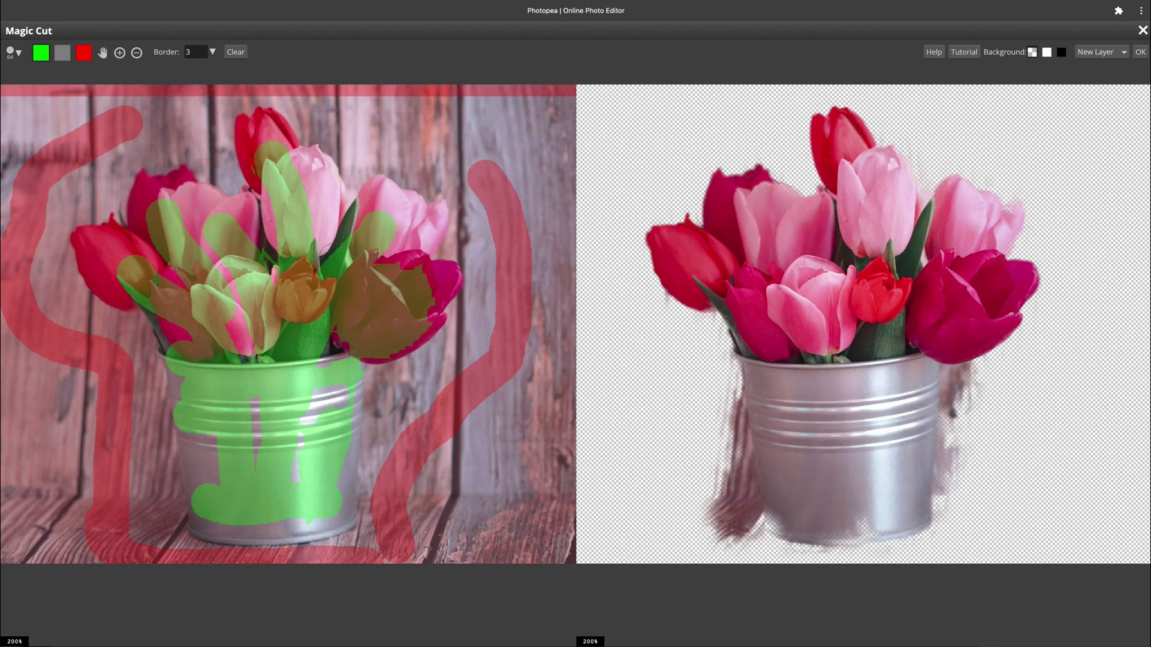
- Extend the green foreground strokes over the outer pink tulips, the far red tulip, the topmost red tulip and the central pink tulip
mouse_move(363, 245)
mouse_down()
mouse_move(432, 231)
mouse_move(402, 220)
mouse_move(387, 230)
mouse_up()
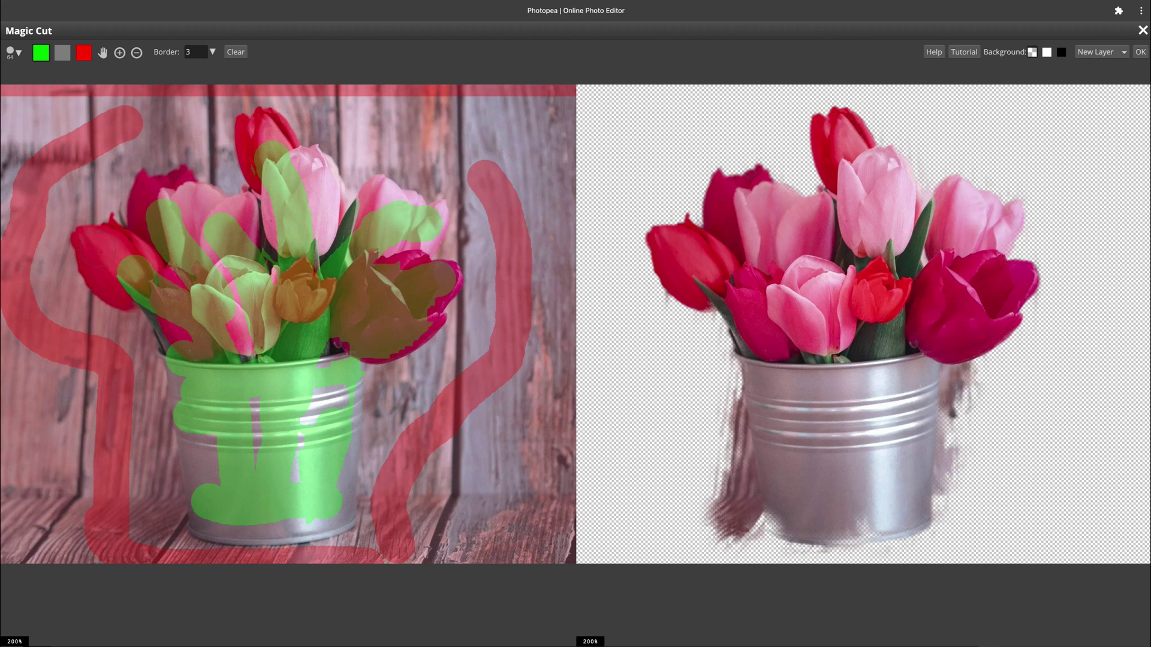
drag(96, 246, 174, 275)
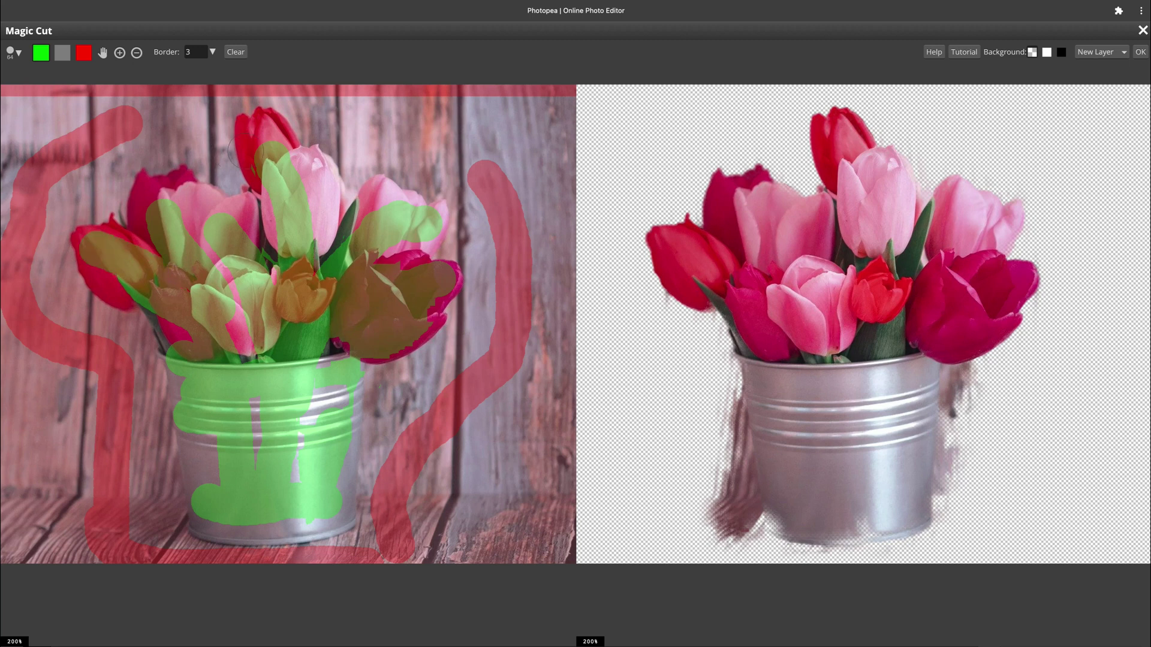
mouse_move(265, 139)
mouse_down()
mouse_move(255, 129)
mouse_move(285, 183)
mouse_up()
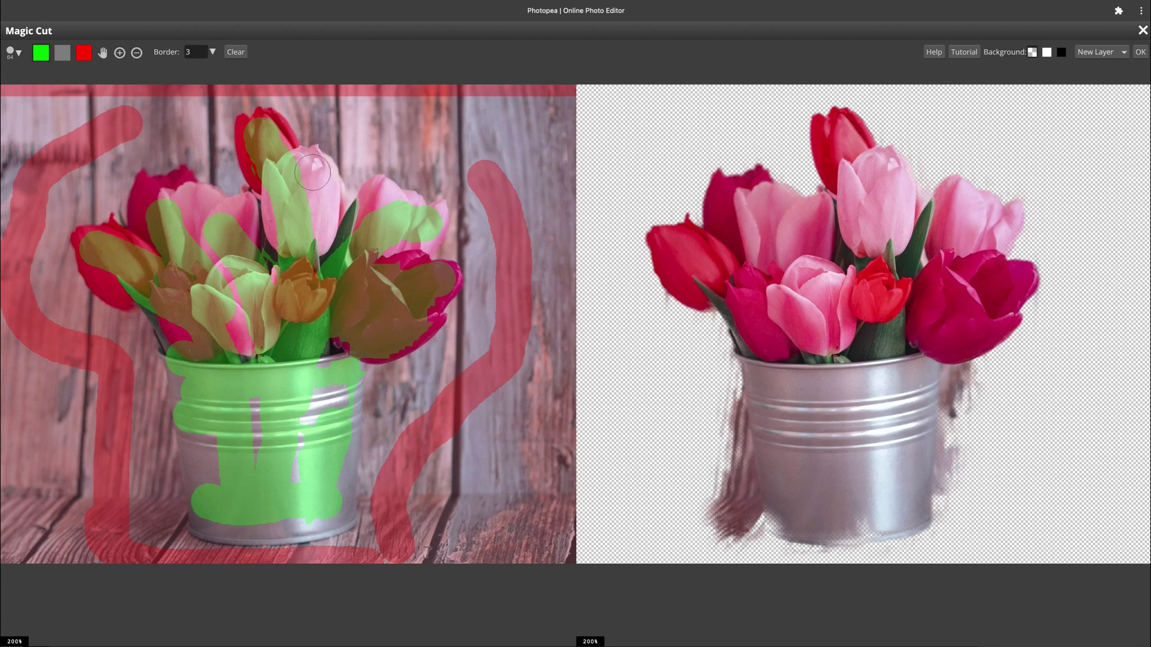
drag(312, 172, 305, 224)
- Mark the wooden background close to both sides of the bucket for removal with red strokes
click(84, 53)
drag(141, 387, 150, 509)
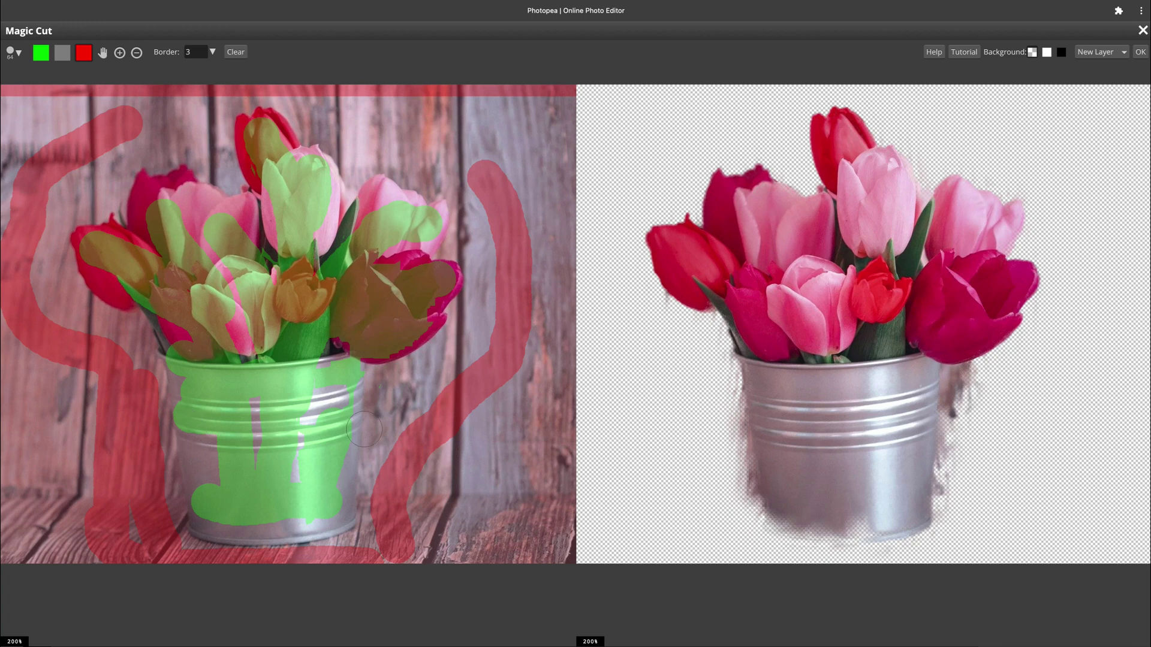
mouse_move(385, 445)
mouse_down()
mouse_move(420, 392)
mouse_move(496, 330)
mouse_up()
scroll(496, 330, down, 2)
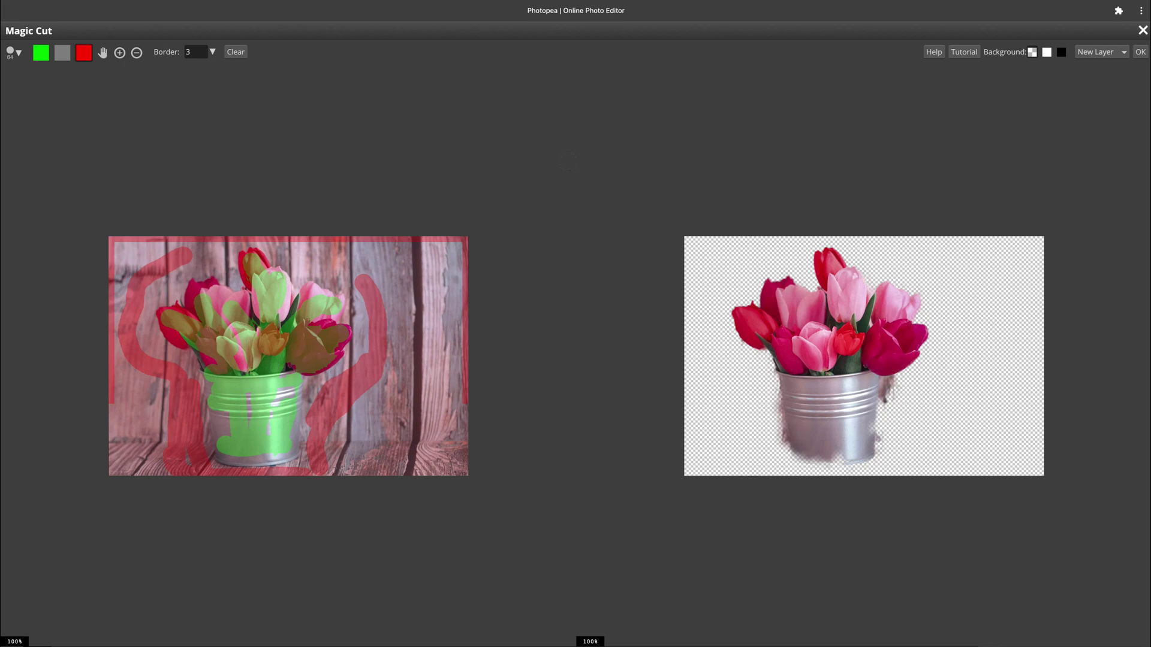
- Set the Magic Cut border to 25 and output the tulip bucket cut-out as a new layer
click(212, 52)
click(174, 69)
drag(174, 71, 185, 71)
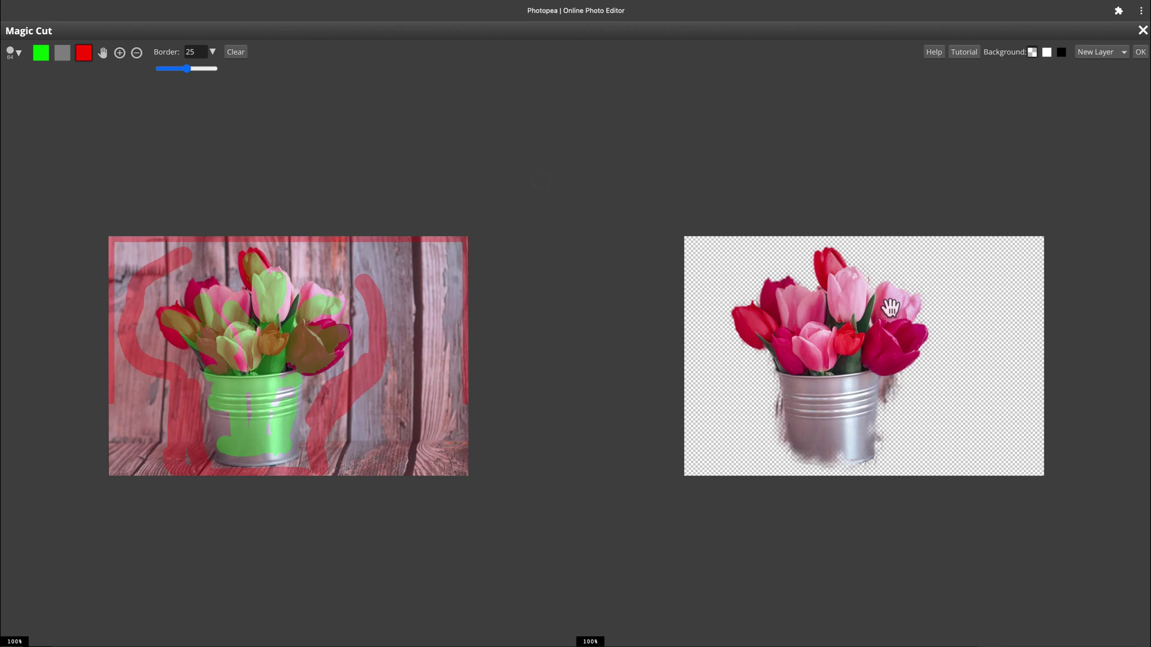
click(1140, 51)
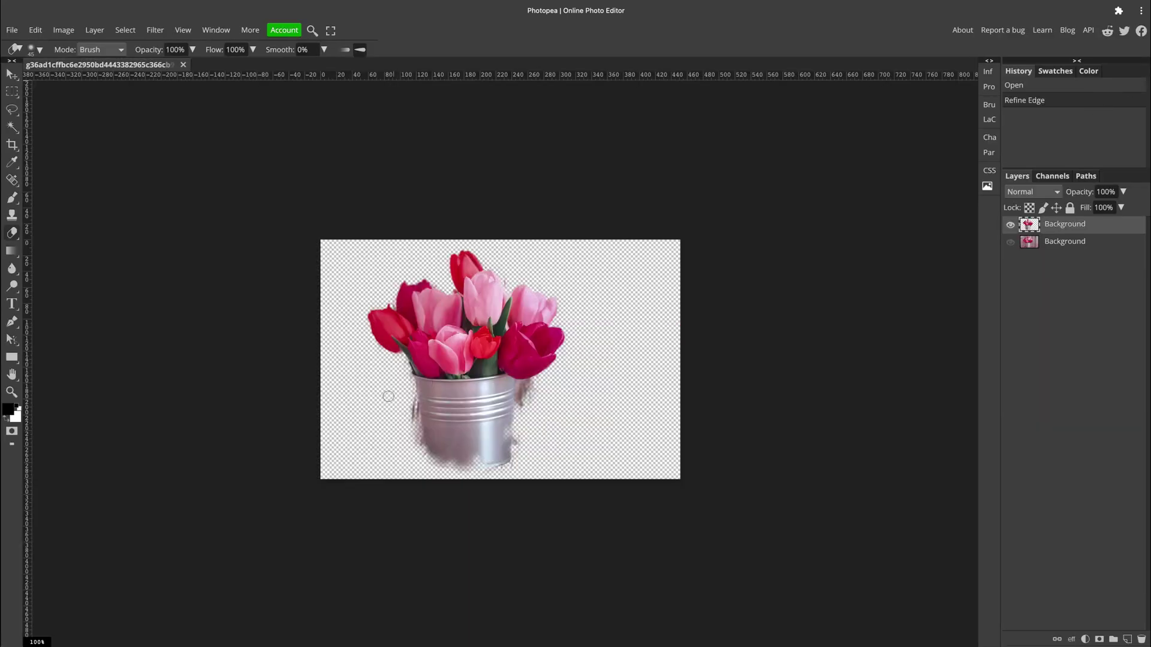
click(1010, 225)
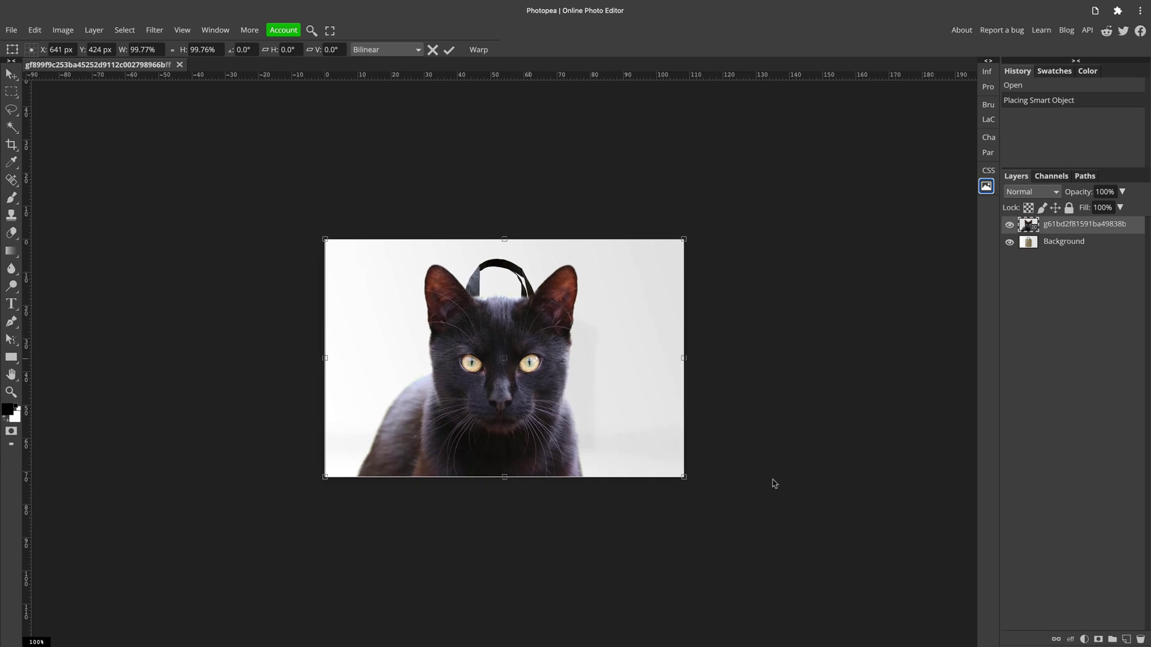
- Scale the placed cat to 57.34% width and 53% height and position it over the upper half of the paper bag
drag(684, 478, 519, 356)
drag(447, 345, 525, 324)
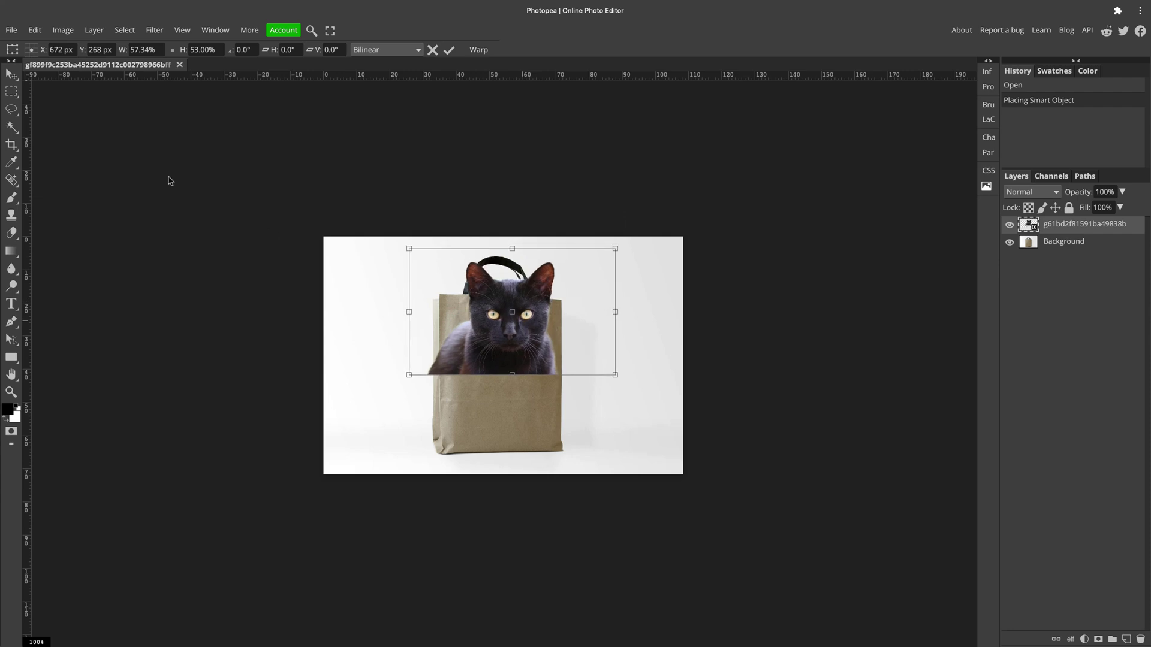
key(Return)
- Extend the canvas above the paper bag photo by about 40% of its height using the Crop tool in Free mode
click(11, 144)
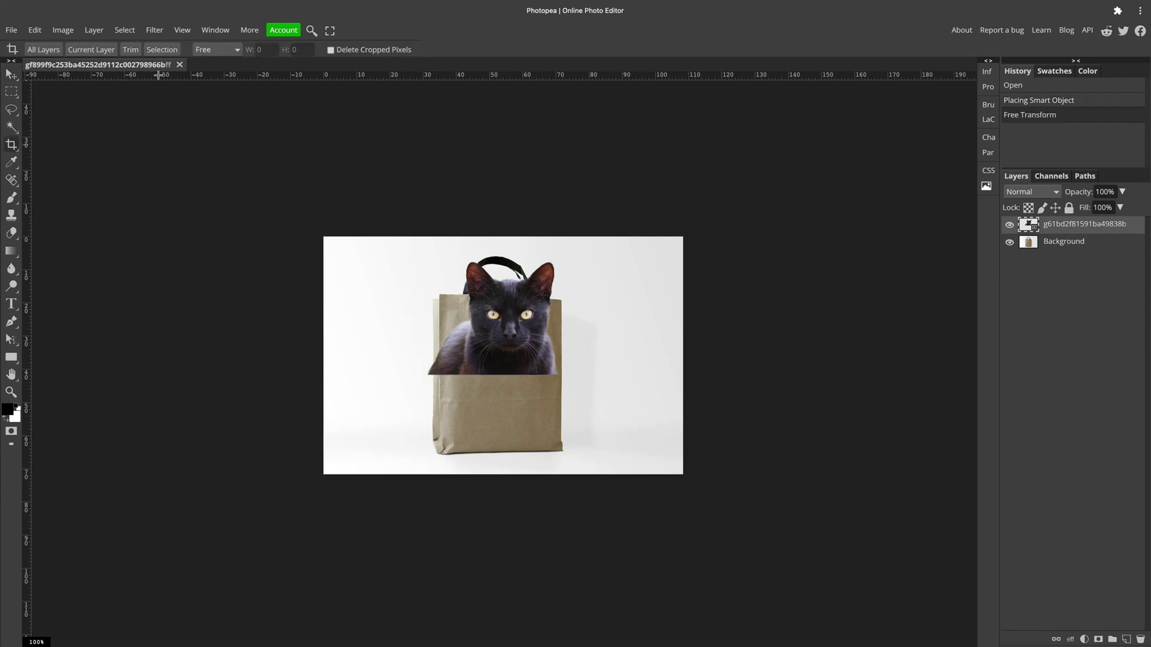
click(223, 52)
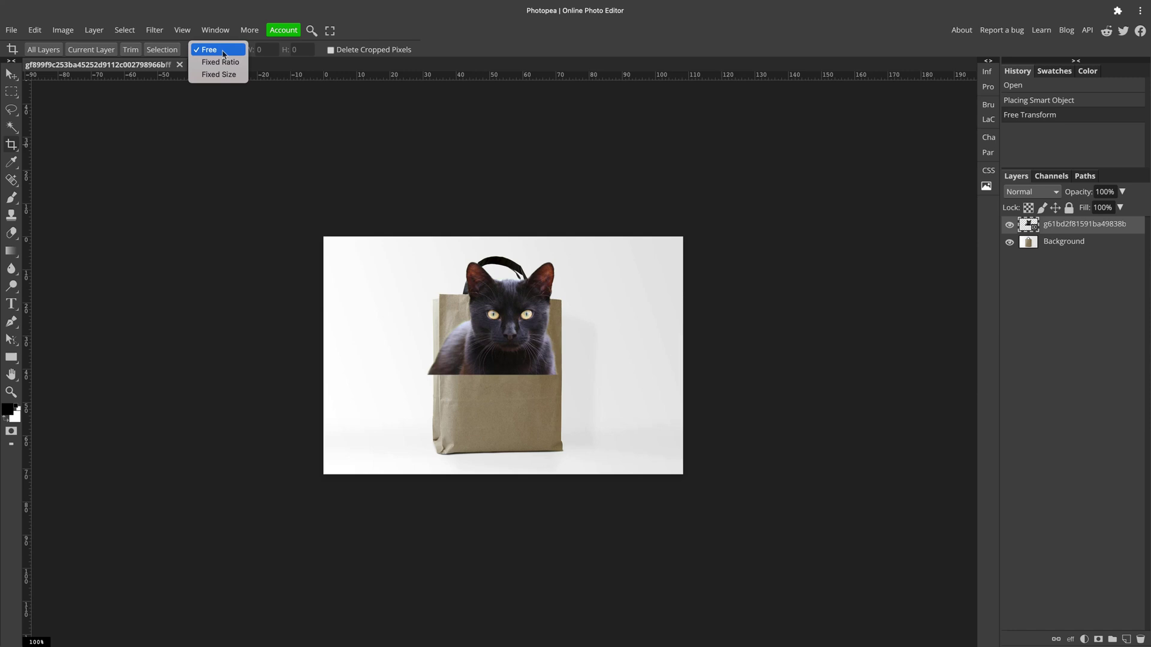
click(223, 55)
click(219, 51)
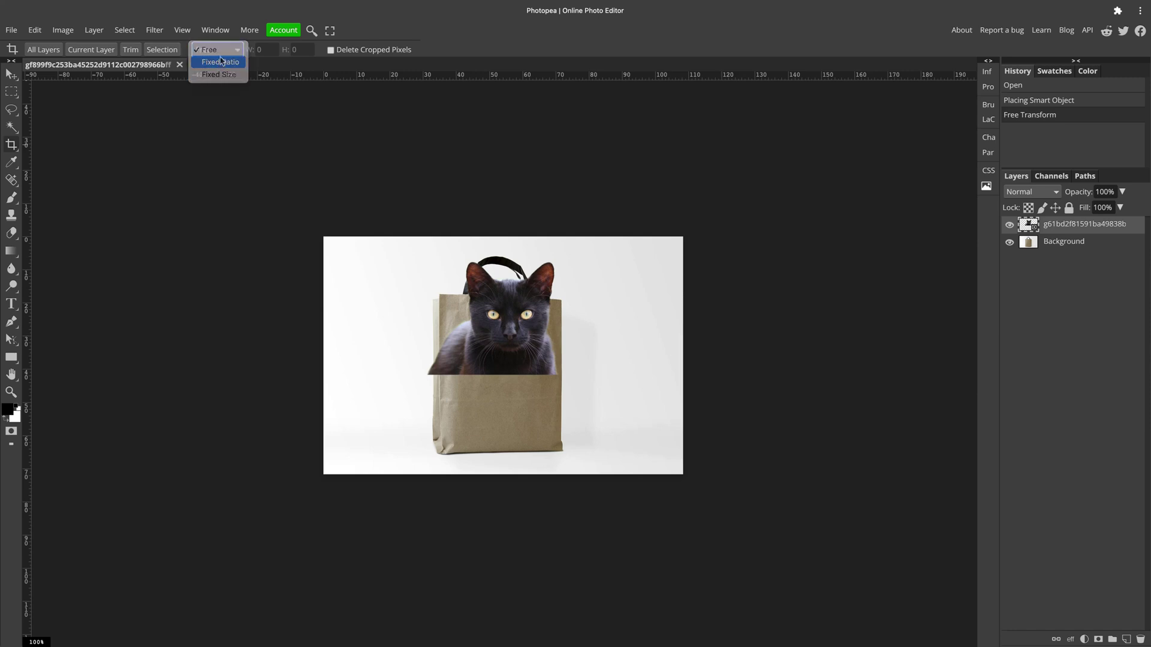
click(220, 61)
click(221, 51)
click(210, 37)
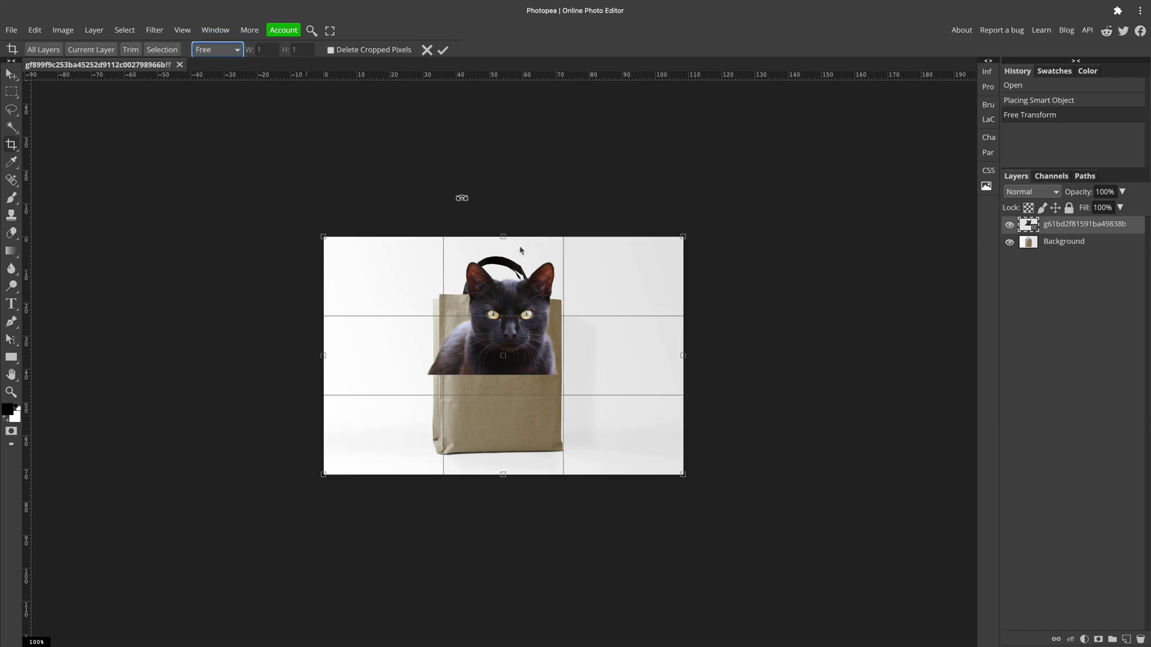
drag(508, 239, 507, 140)
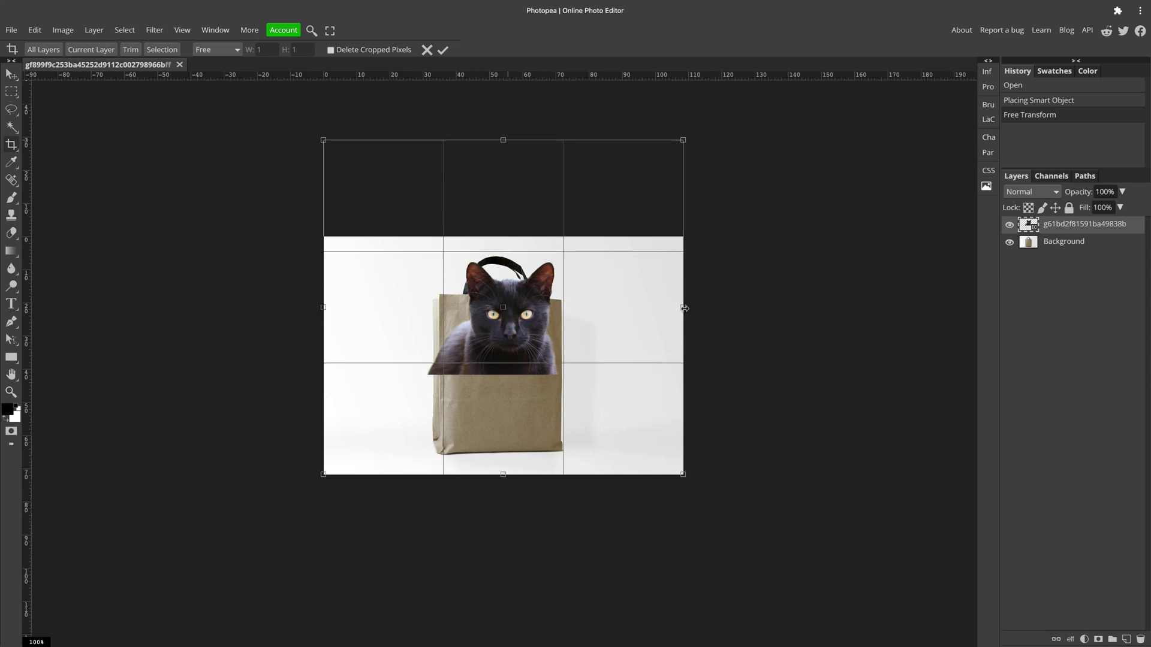
click(443, 50)
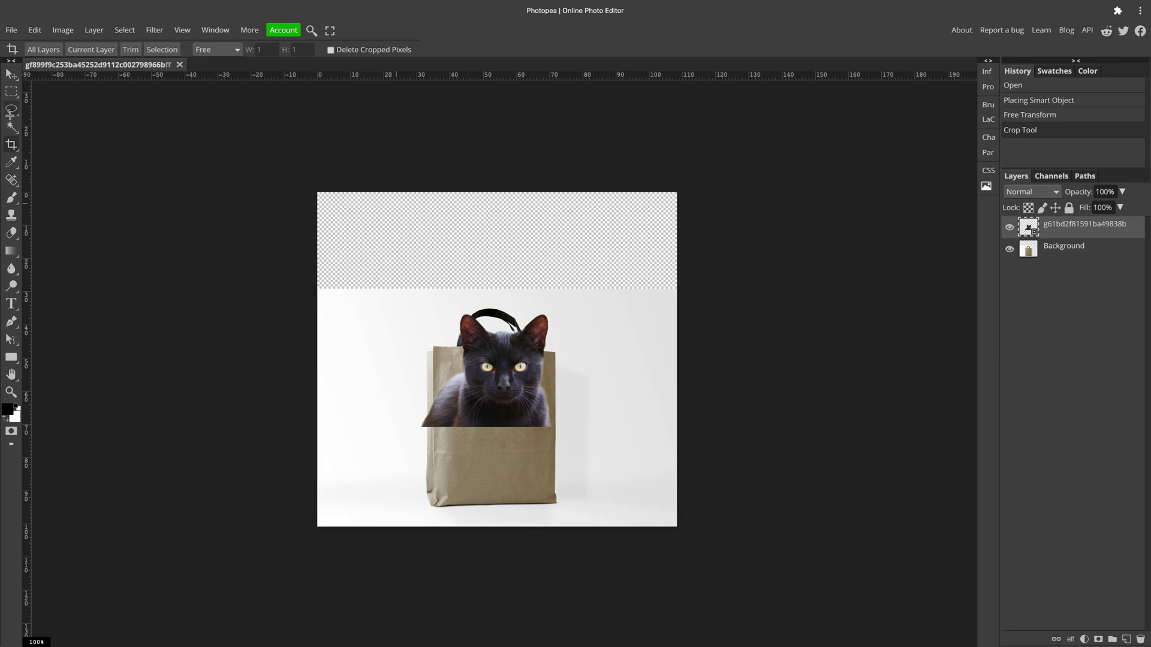
- Fill the transparent strip above the photo on the Background layer with the light grey sampled from the photo's upper edge
click(11, 91)
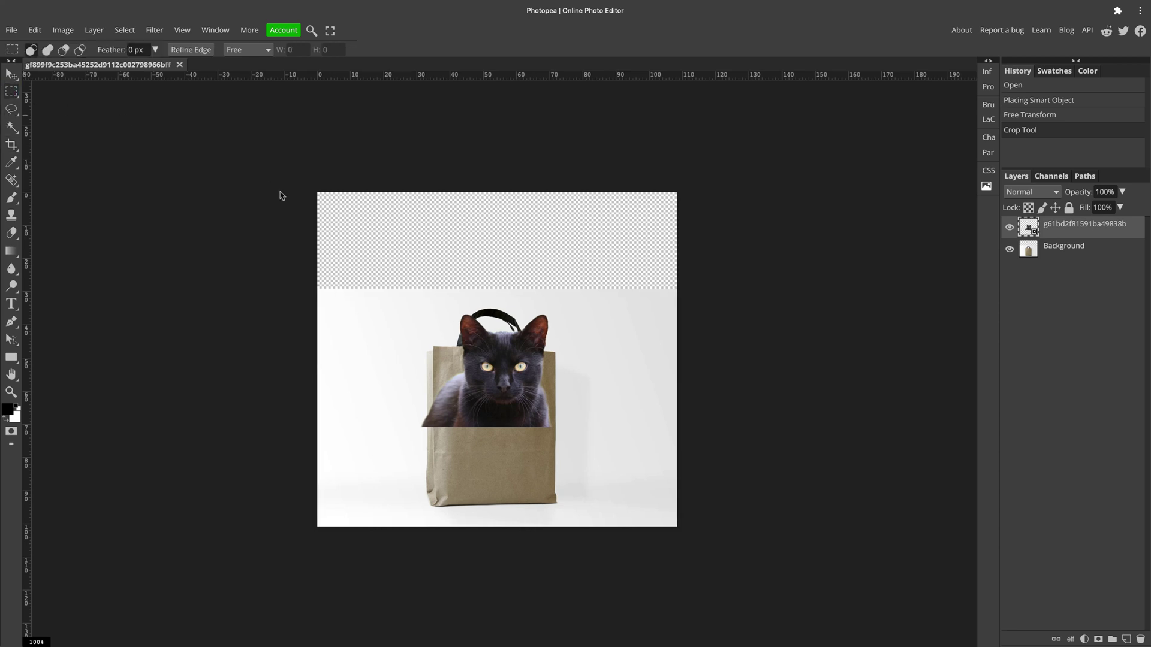
drag(300, 182, 789, 293)
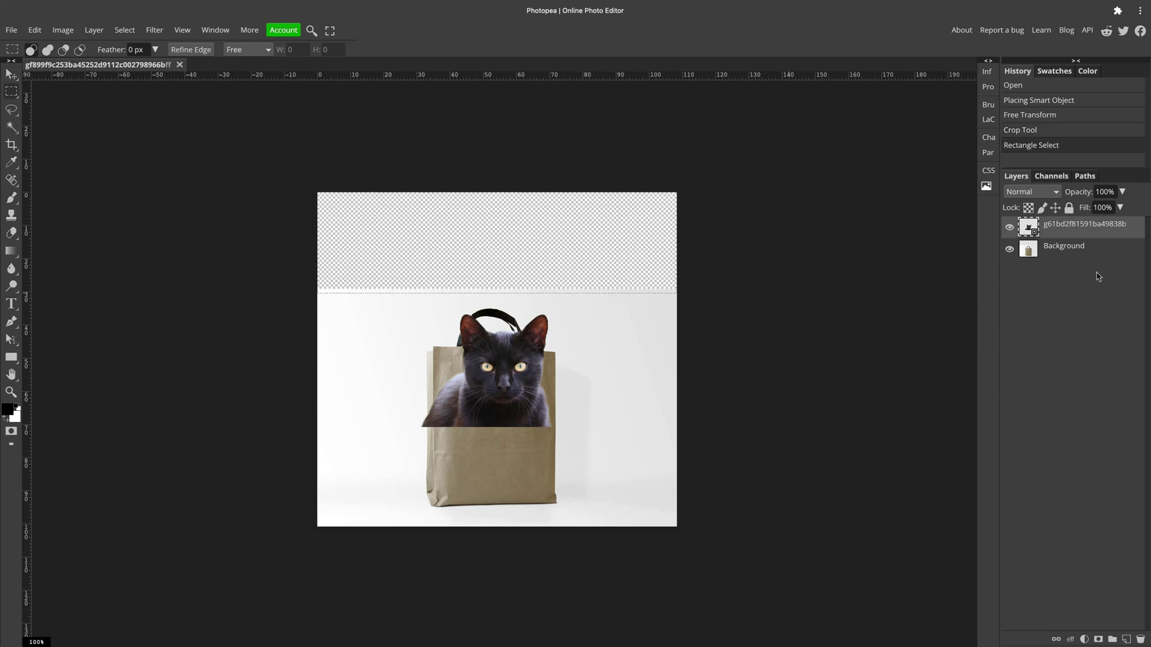
click(1091, 246)
click(11, 162)
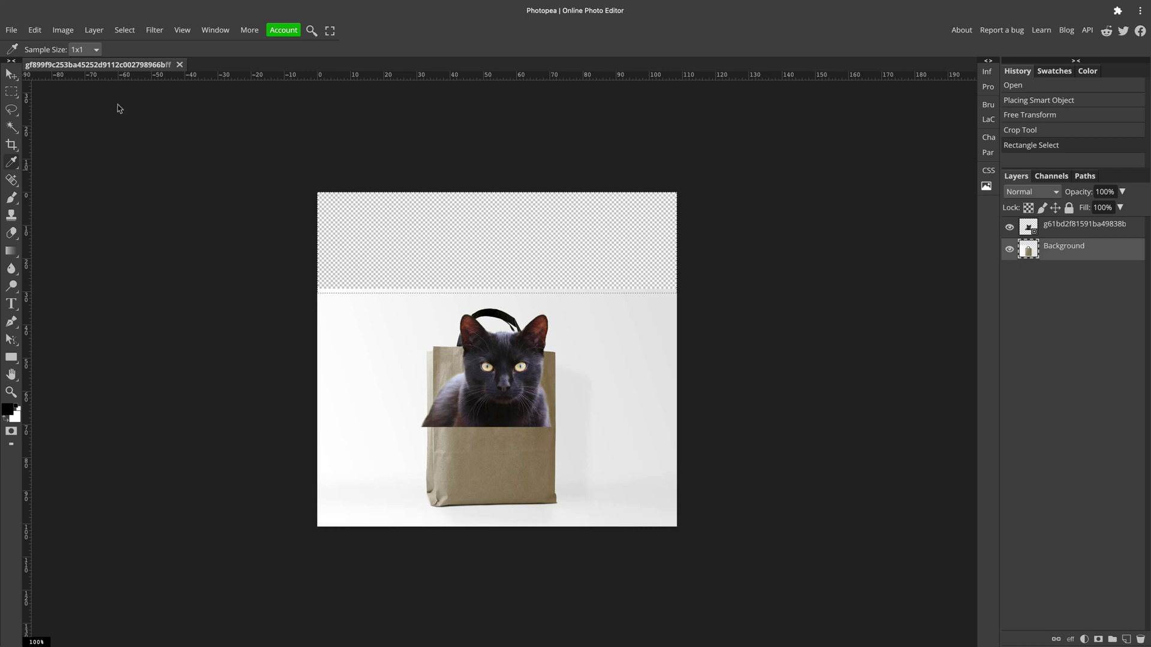
click(496, 294)
right_click(11, 251)
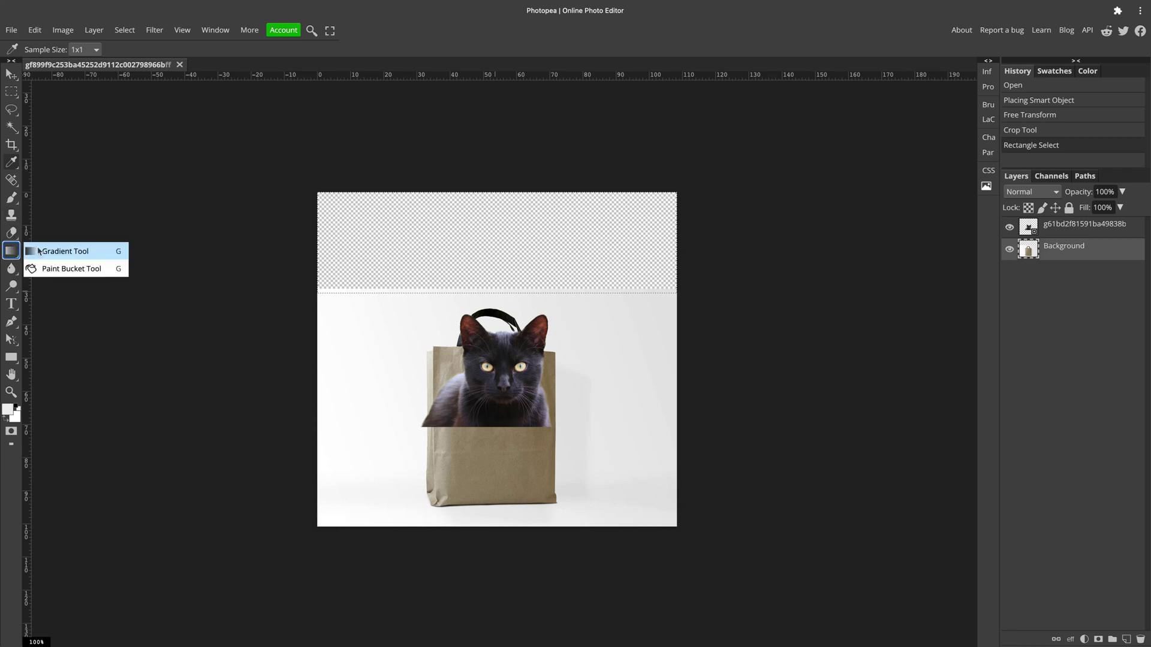
click(51, 269)
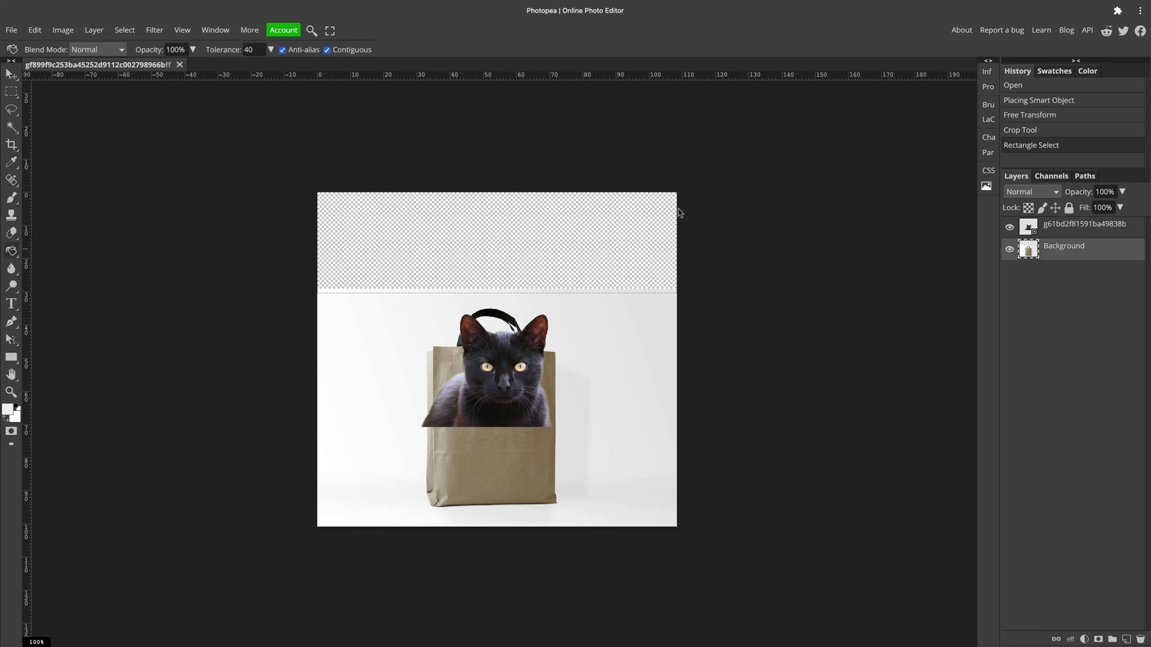
click(639, 225)
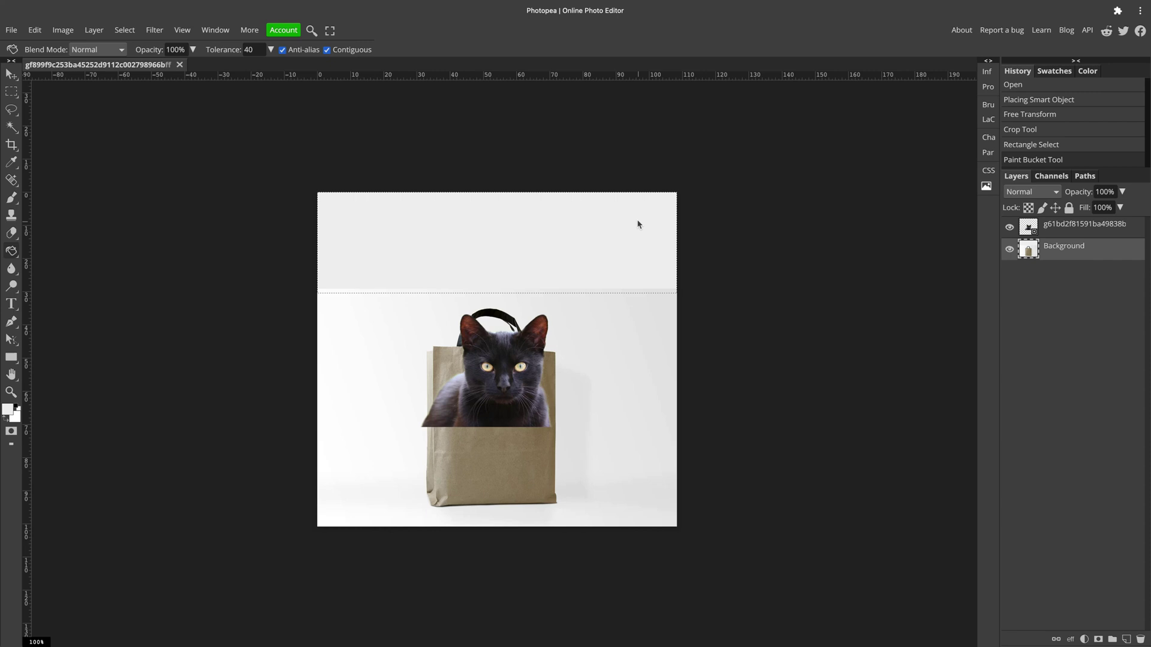
key(ctrl+d)
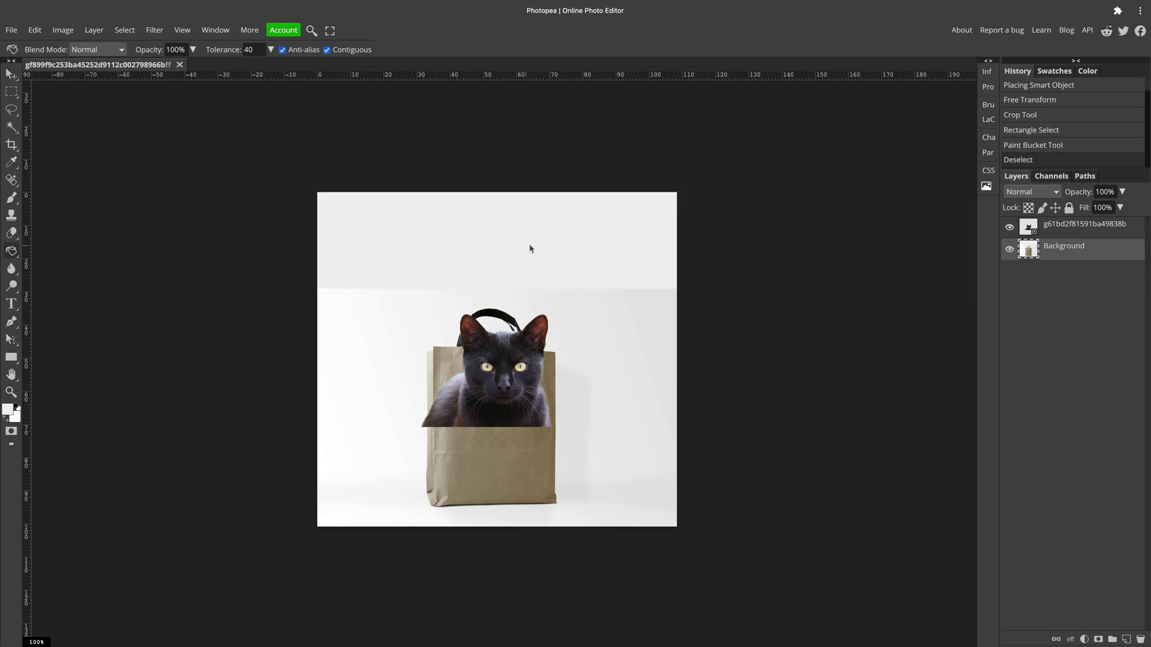
- Soften the seam between the filled strip and the photo with a Gaussian Blur on a full-width rectangular selection
click(16, 97)
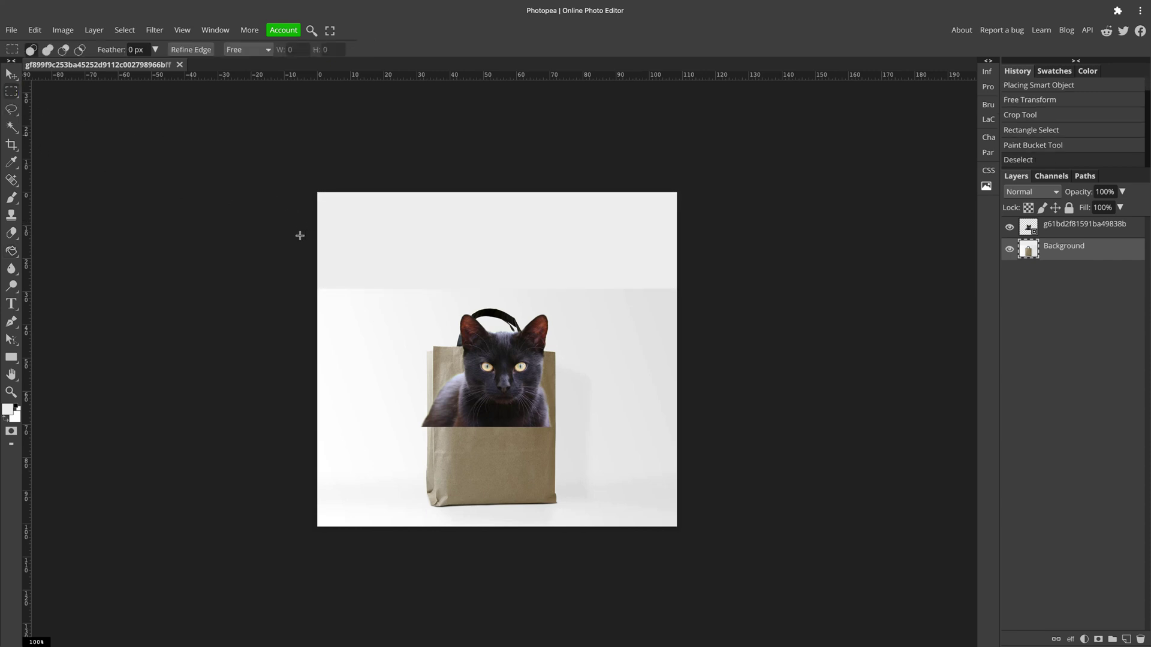
drag(300, 236, 746, 298)
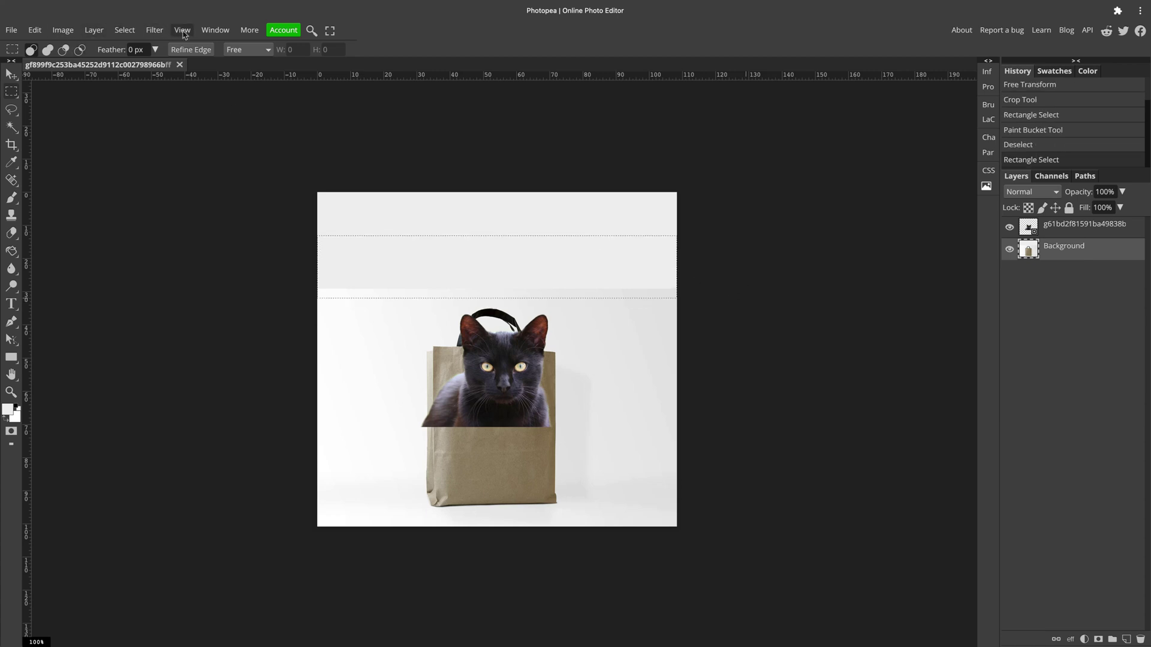
click(147, 31)
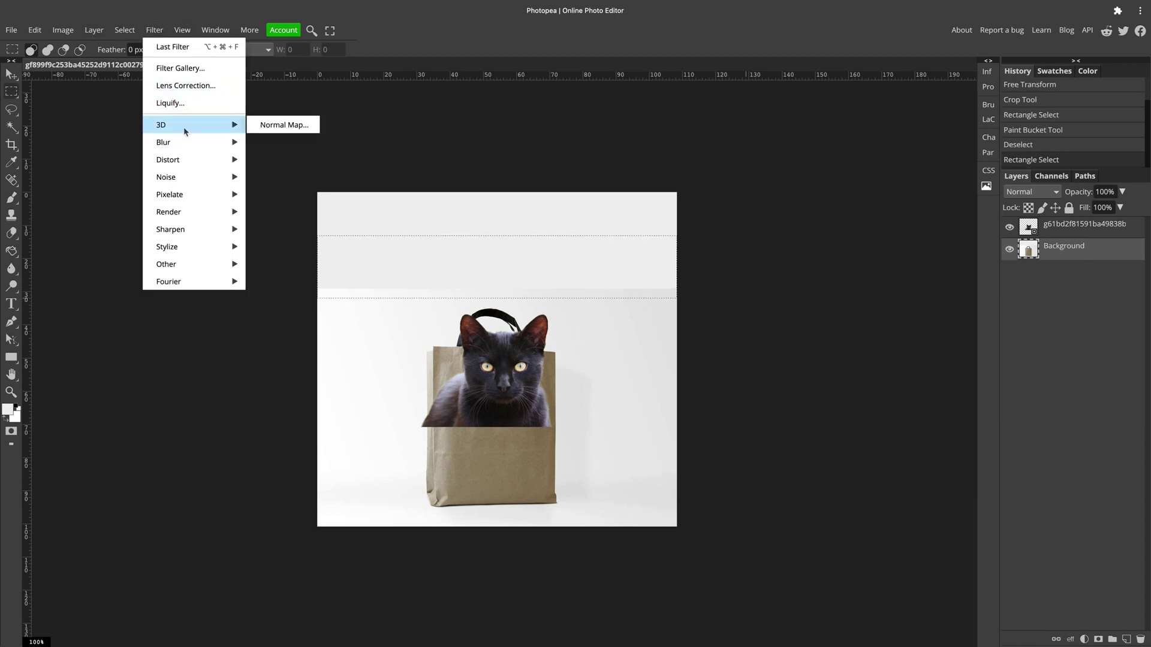
mouse_move(185, 141)
click(287, 212)
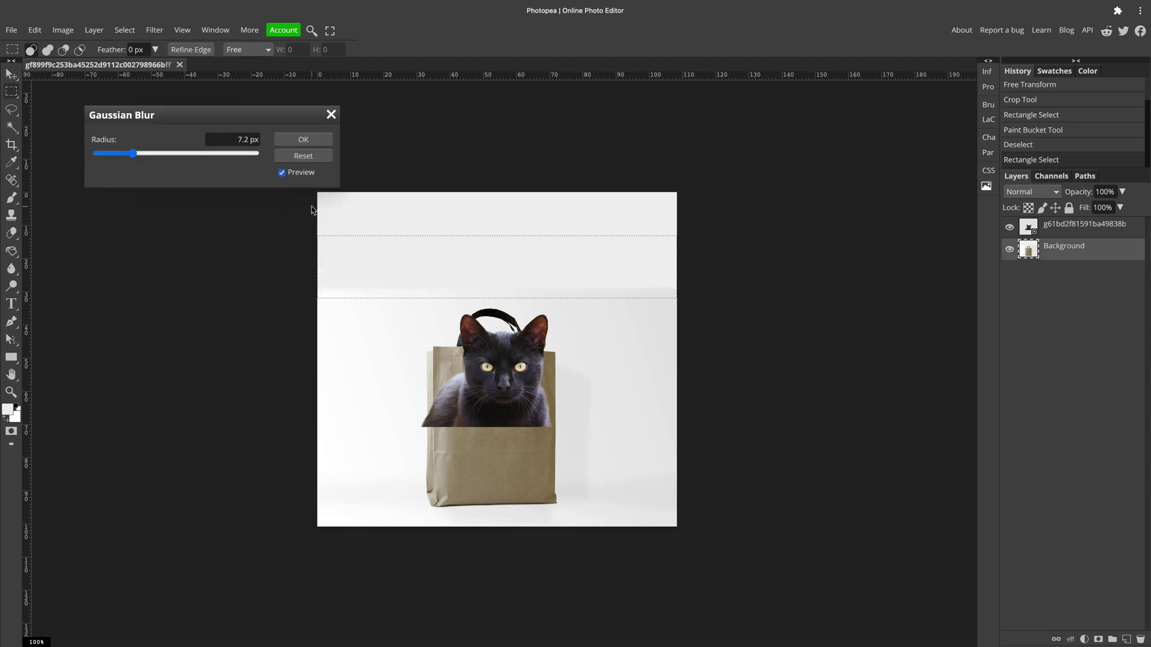
click(182, 155)
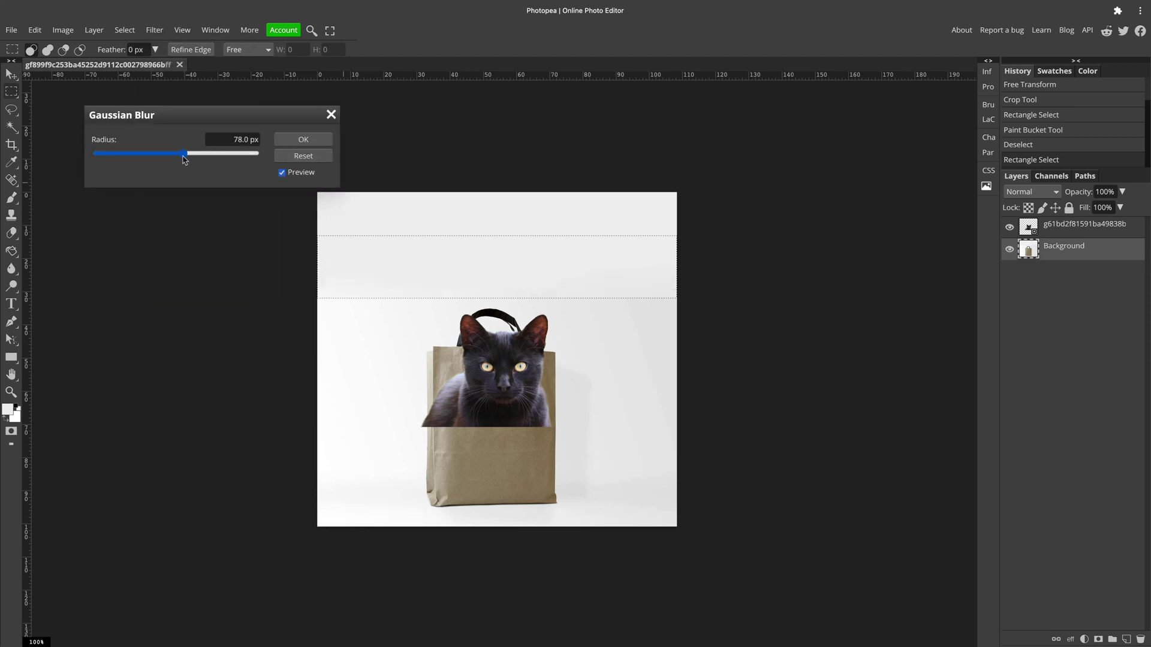
drag(184, 159, 155, 158)
click(304, 139)
key(ctrl+d)
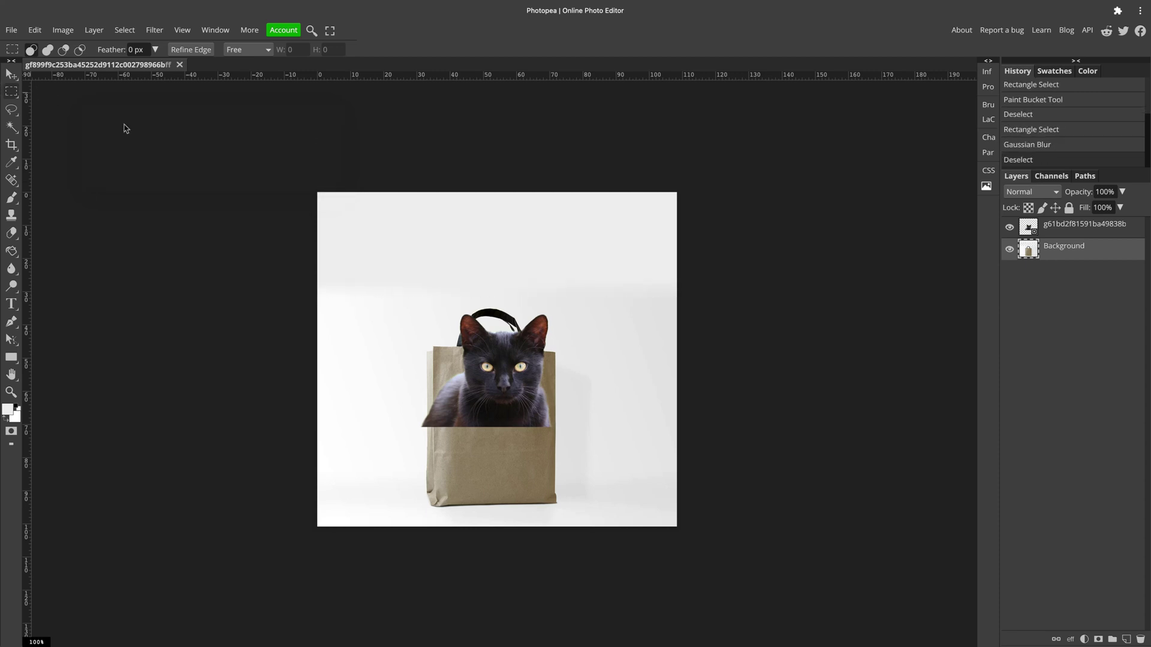
- Move the cat layer straight up until the cat's lower edge sits just below the bag's upper rim
click(1084, 227)
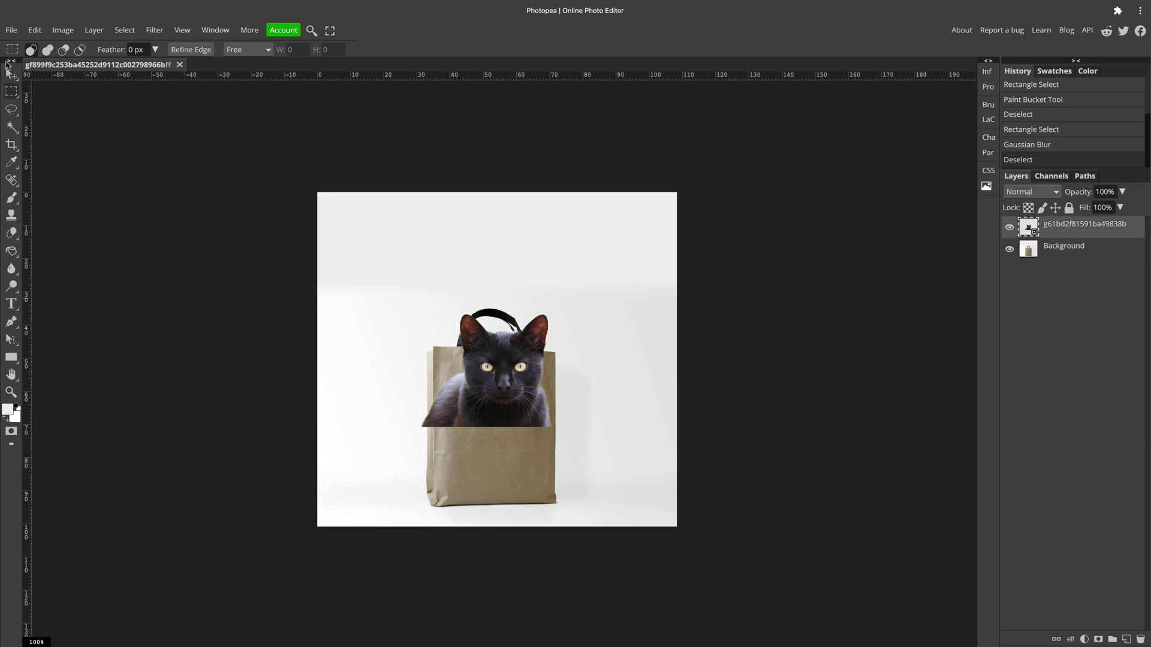
key(v)
drag(511, 375, 509, 316)
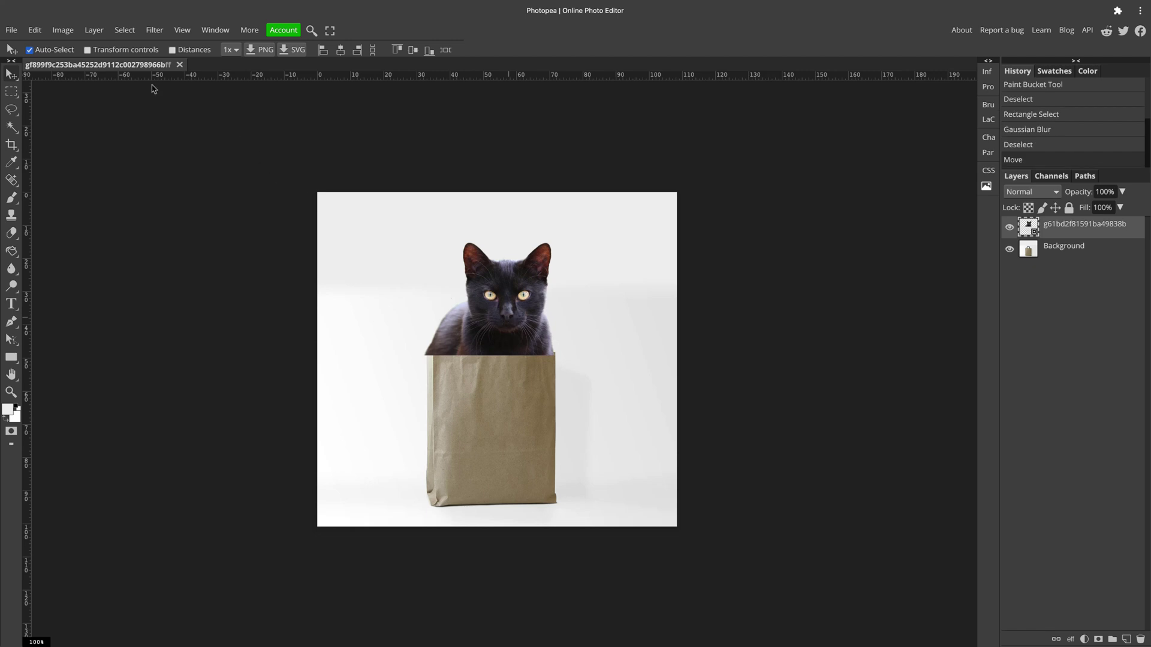
- Scale the cat down to 47.27% width and 43.69% height and center it over the bag's opening
click(88, 50)
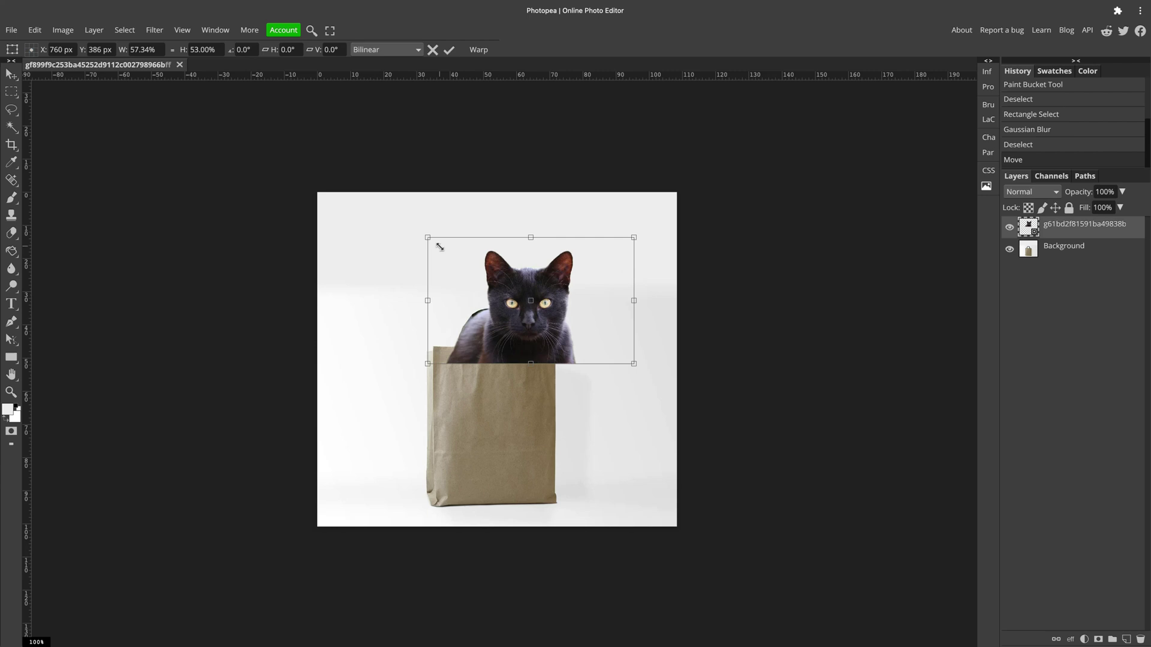
mouse_move(440, 247)
mouse_down()
mouse_move(404, 226)
mouse_move(437, 242)
mouse_up()
drag(560, 324, 544, 329)
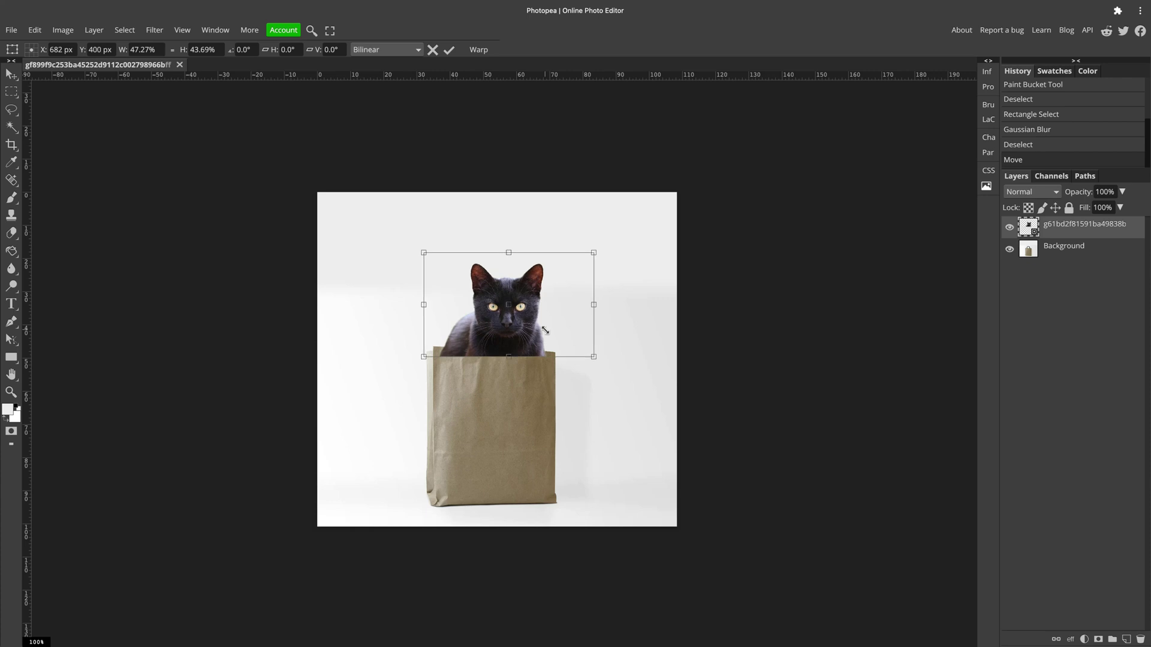
key(Return)
- Move the Background layer above the cat layer in the layer order
key(ctrl+plus)
key(ctrl+plus)
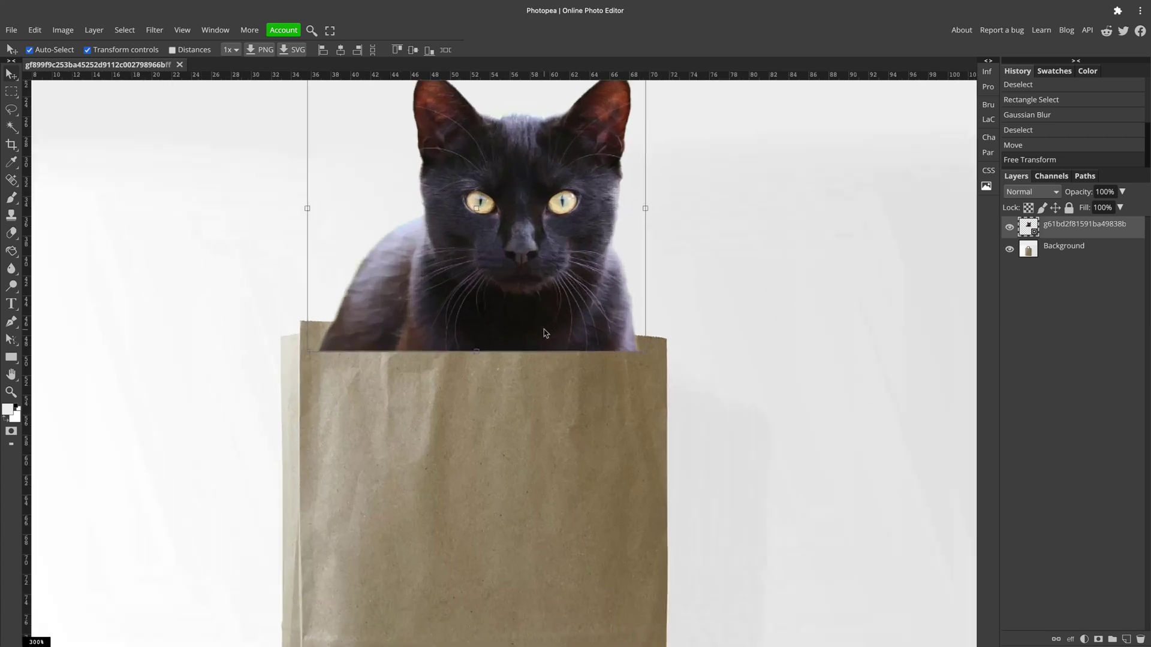
click(1103, 255)
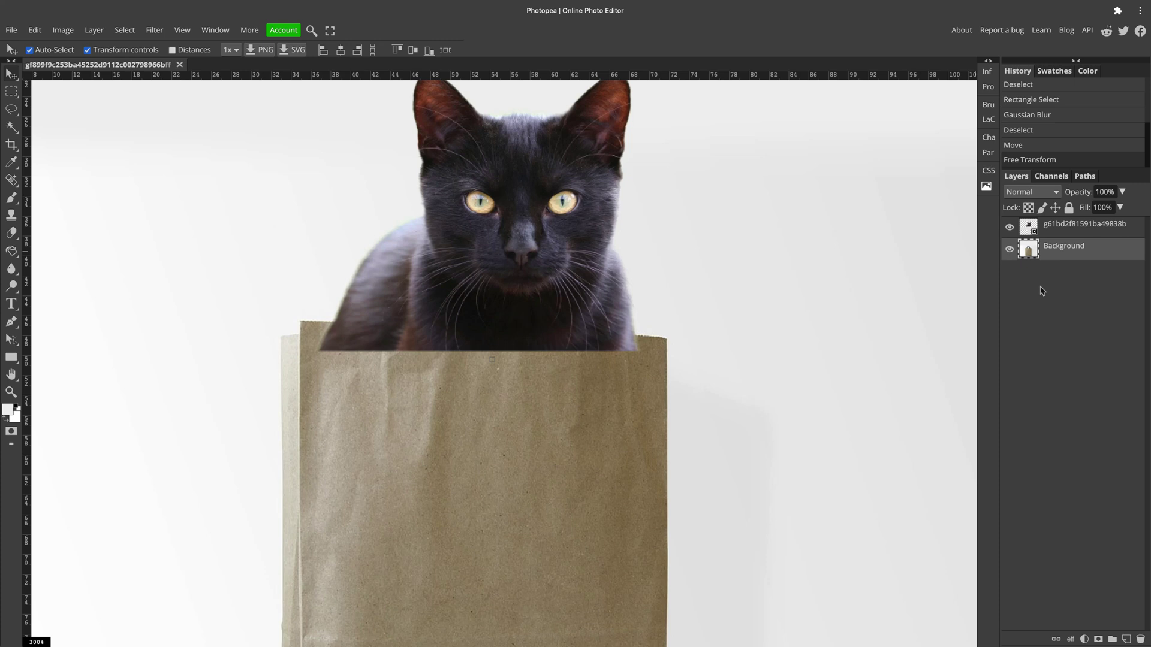
key(ctrl+minus)
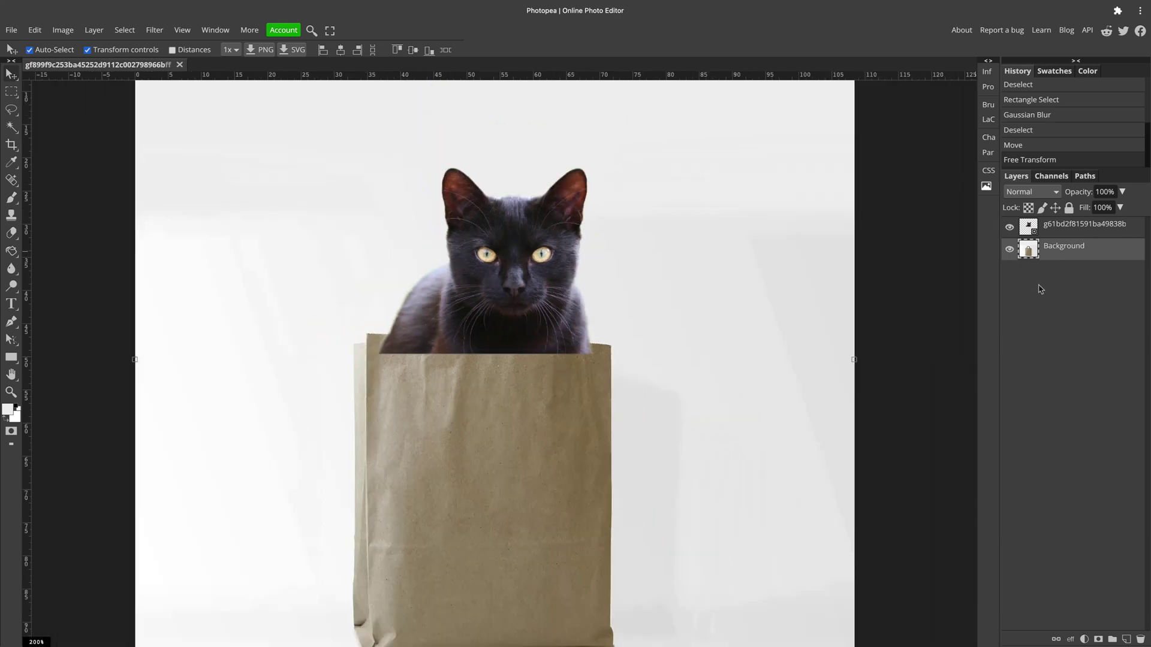
key(ctrl+minus)
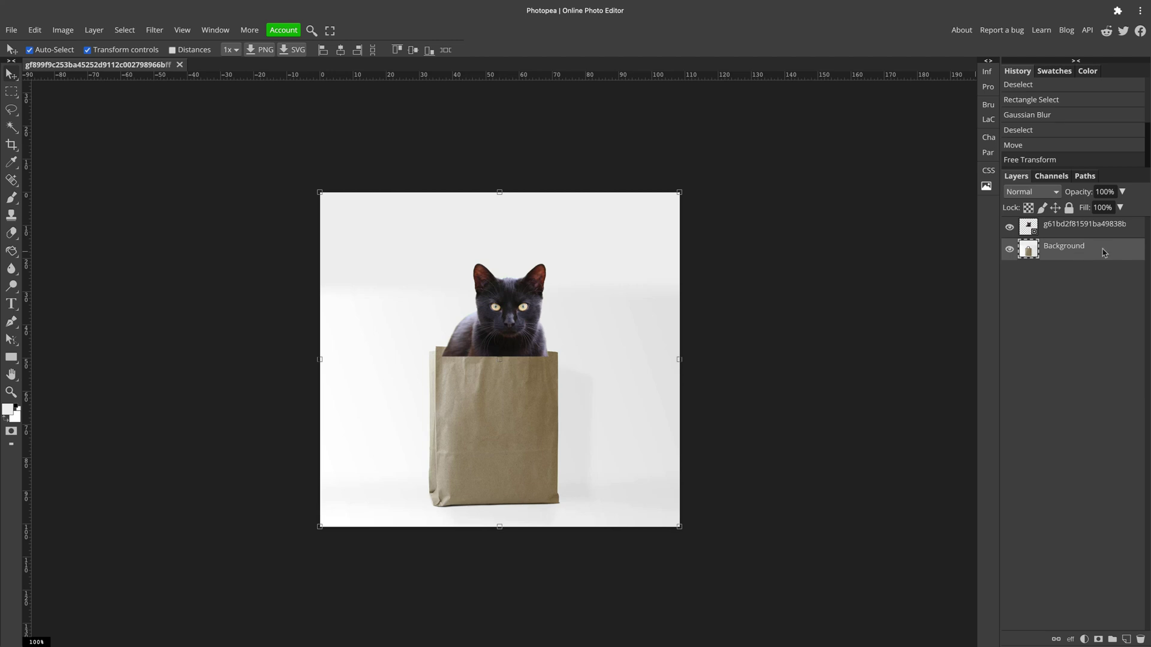
drag(1105, 254, 1102, 225)
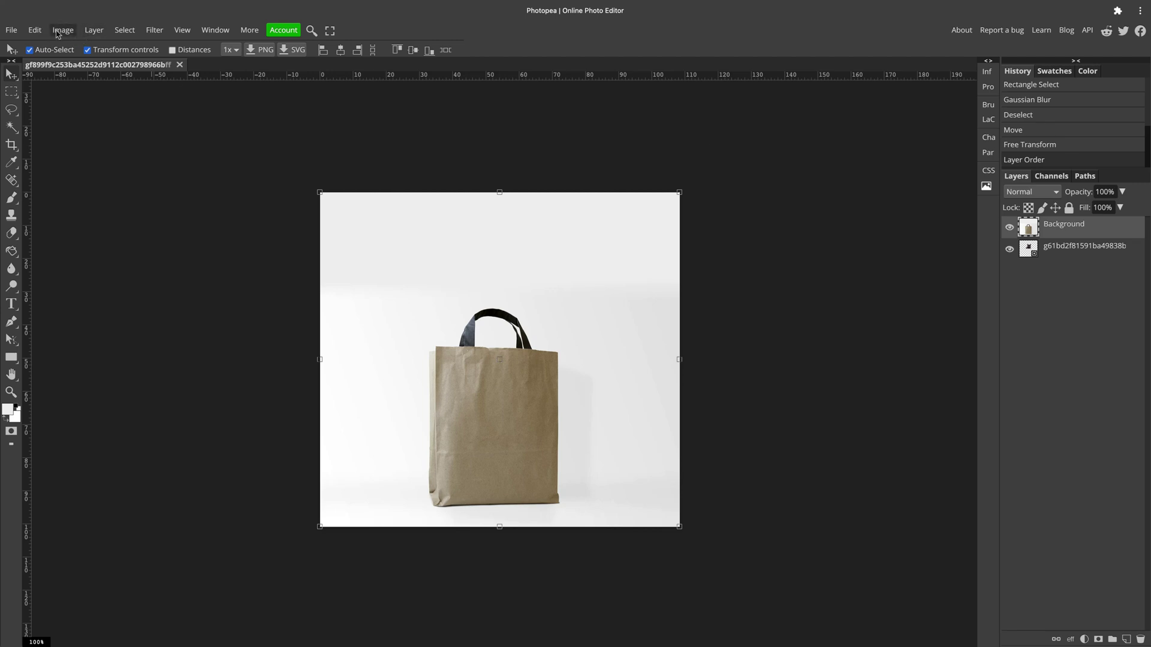
- Open Magic Cut on the Background layer and erase the green marks from the bag's handle and the handle opening
click(124, 30)
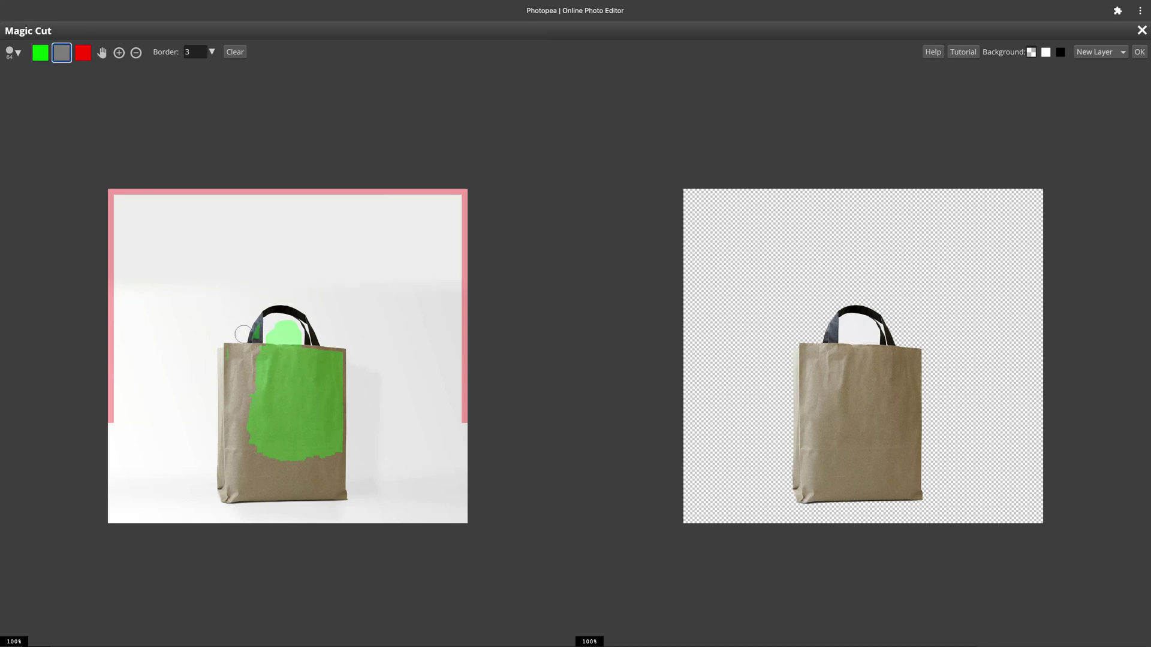
mouse_move(273, 333)
mouse_down()
mouse_move(296, 336)
mouse_move(263, 337)
mouse_move(286, 325)
mouse_up()
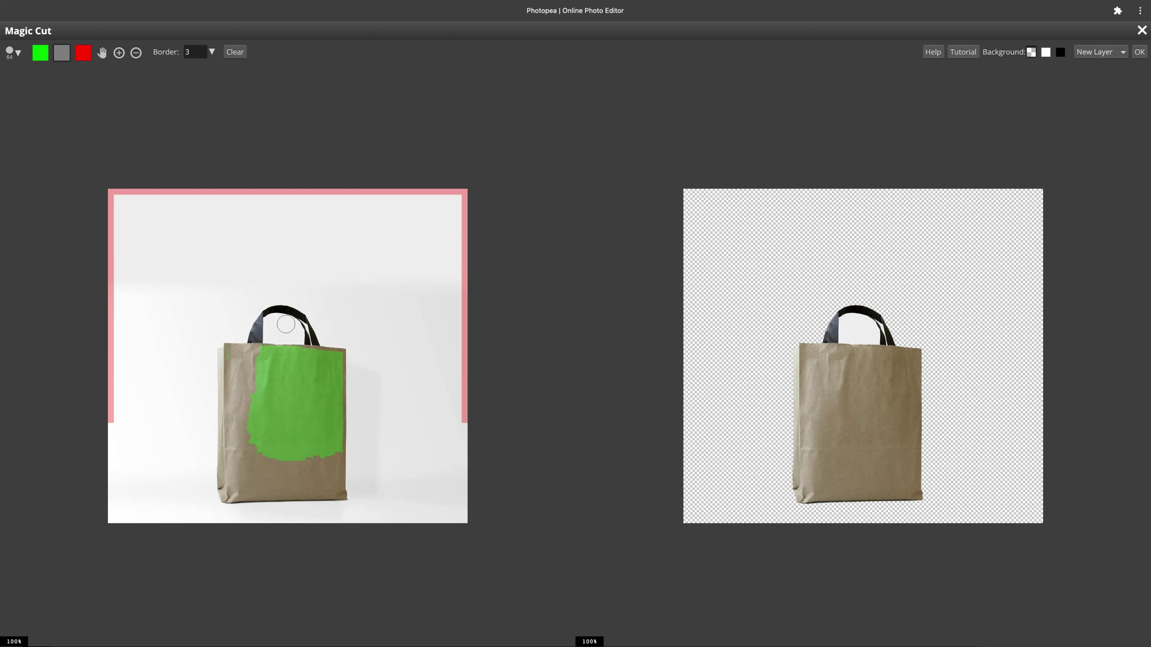
- Mark the four corners of the photo's backdrop as background in red with a size 600 brush
click(82, 52)
key(bracketright)
key(bracketright)
key(bracketright)
key(bracketright)
key(bracketright)
key(bracketright)
key(bracketright)
key(bracketright)
click(419, 240)
key(ctrl+minus)
click(213, 294)
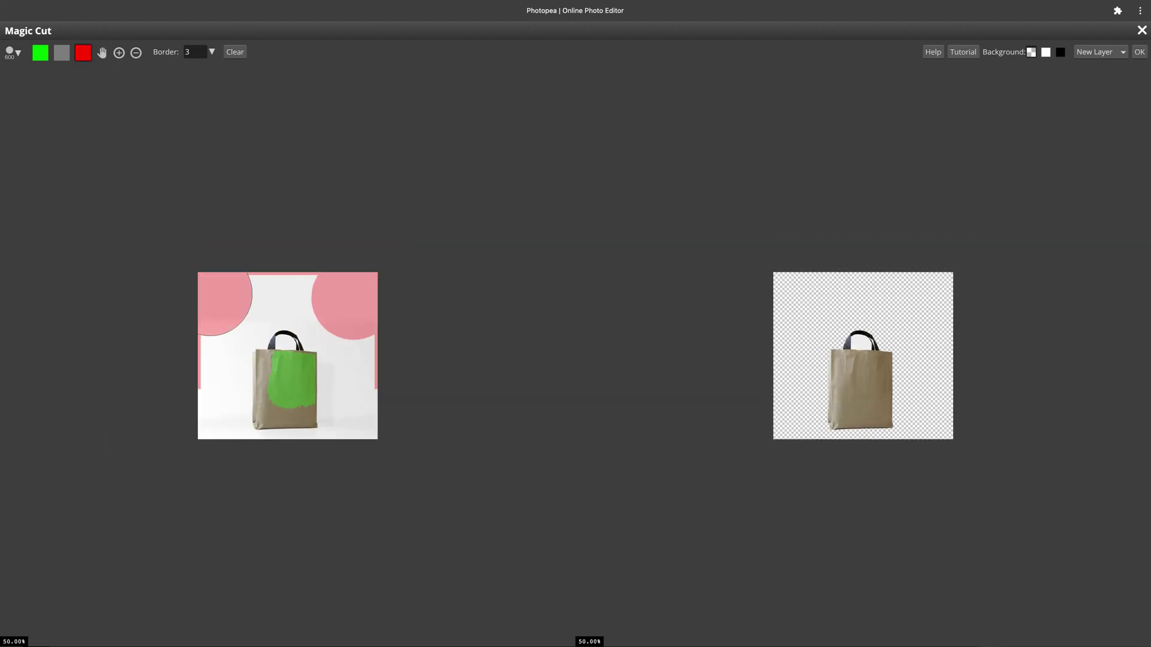
key(ctrl+plus)
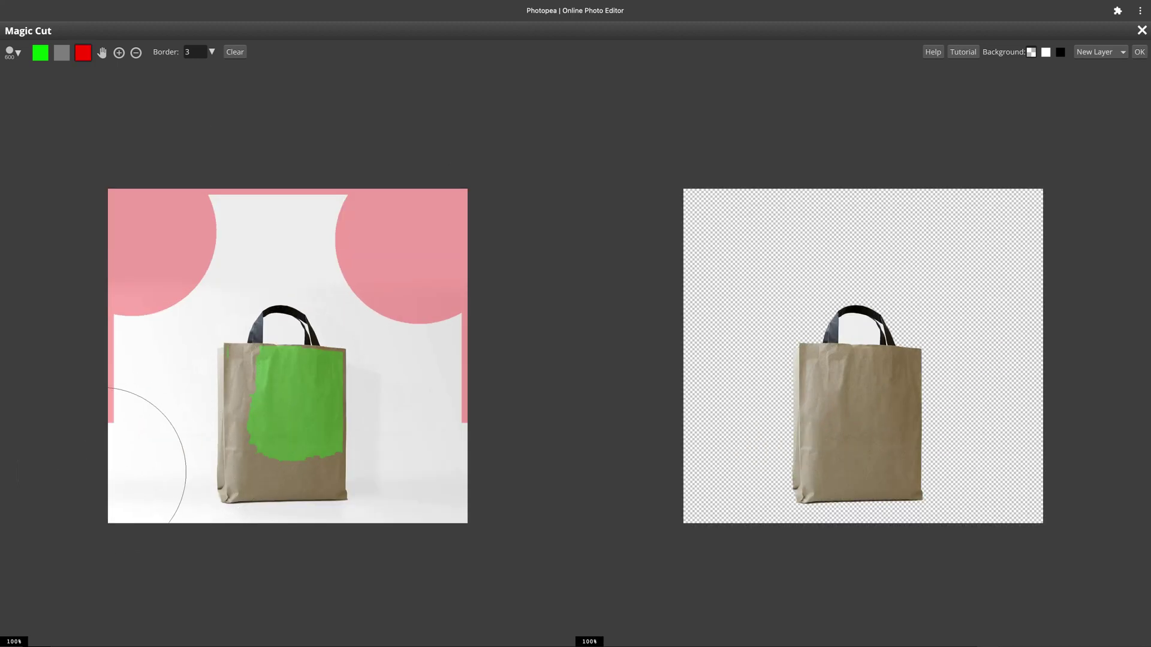
click(98, 480)
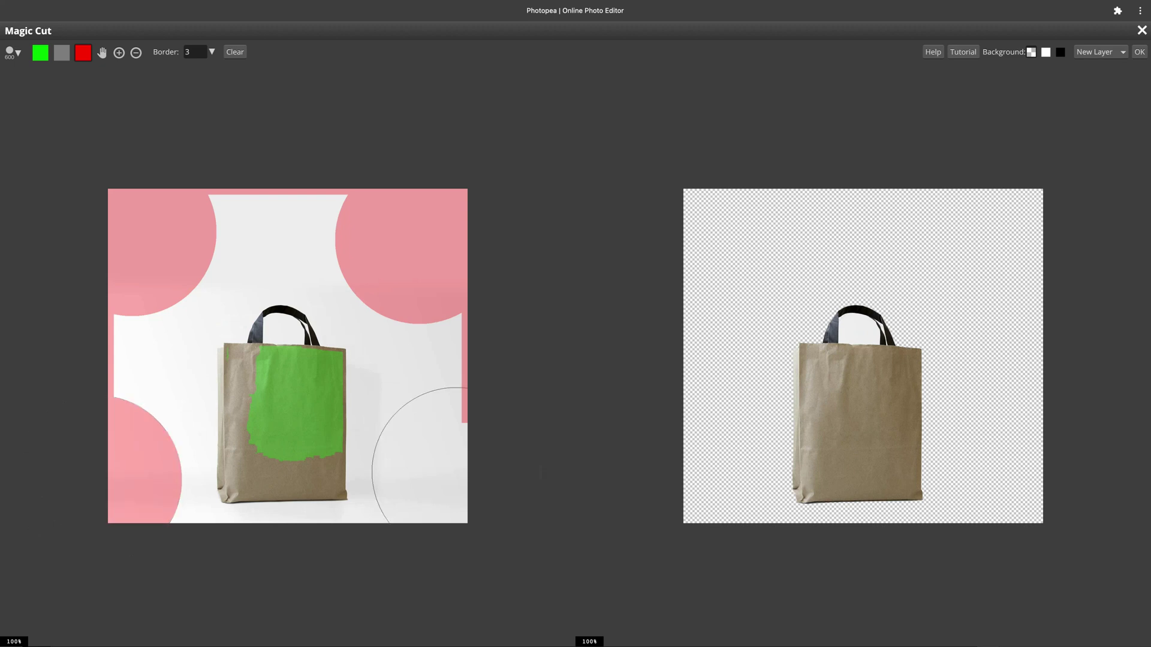
scroll(456, 473, up, 1)
scroll(457, 474, down, 2)
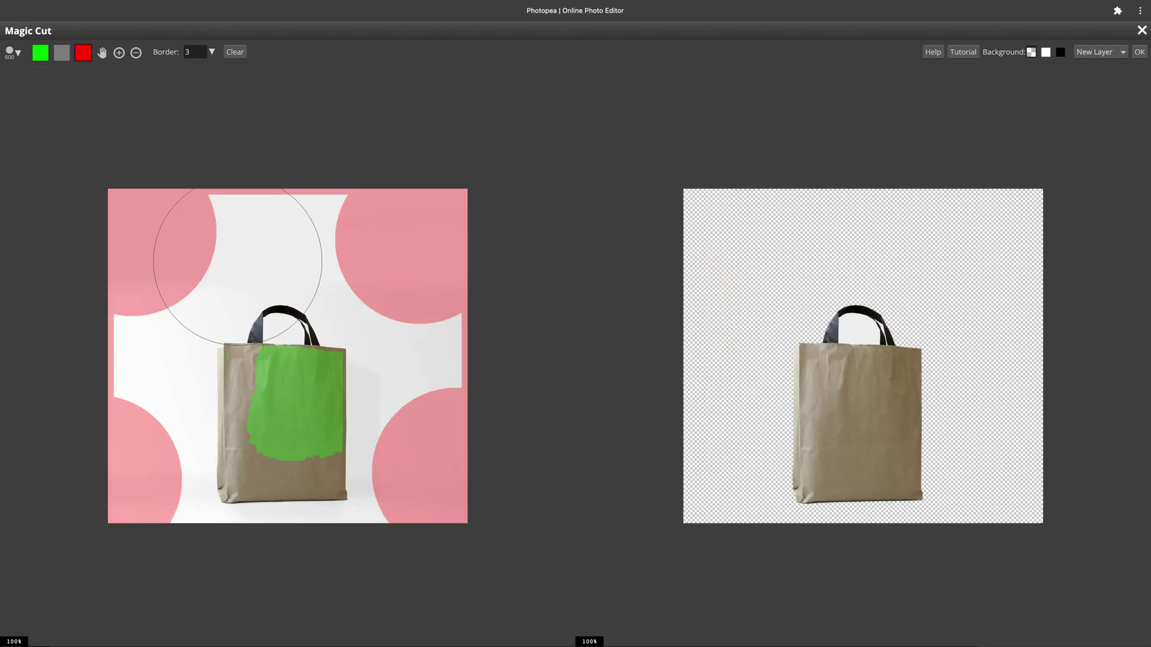
scroll(240, 244, up, 4)
scroll(111, 186, down, 3)
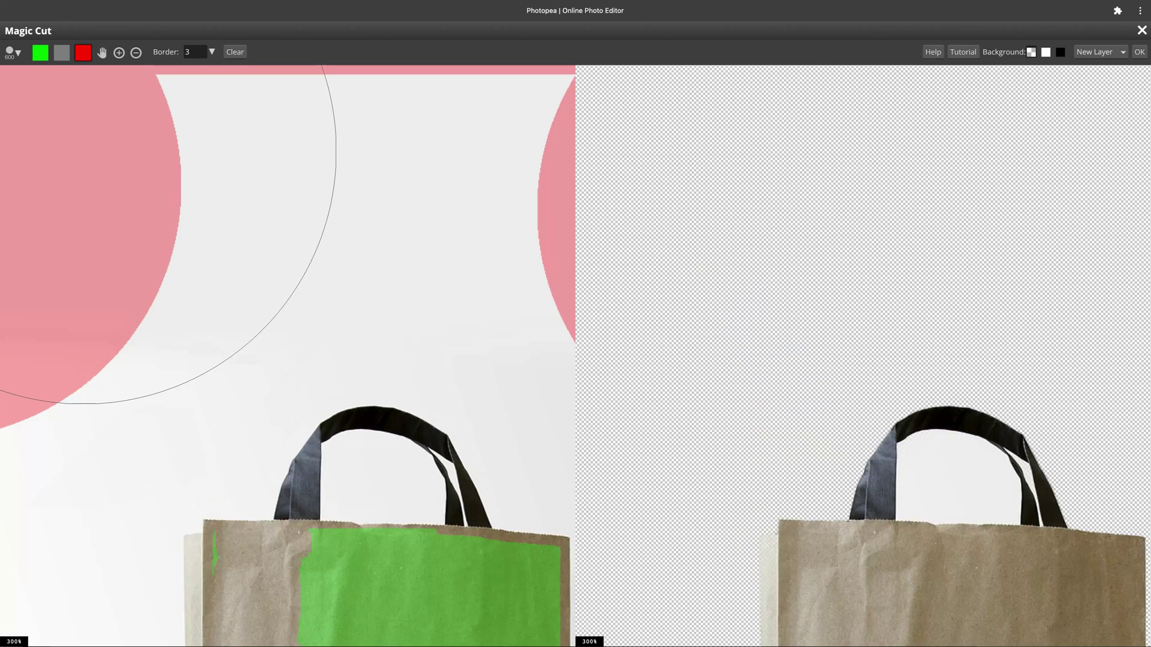
- Mark the lower part of the bag as foreground in green with a size 200 brush
click(83, 53)
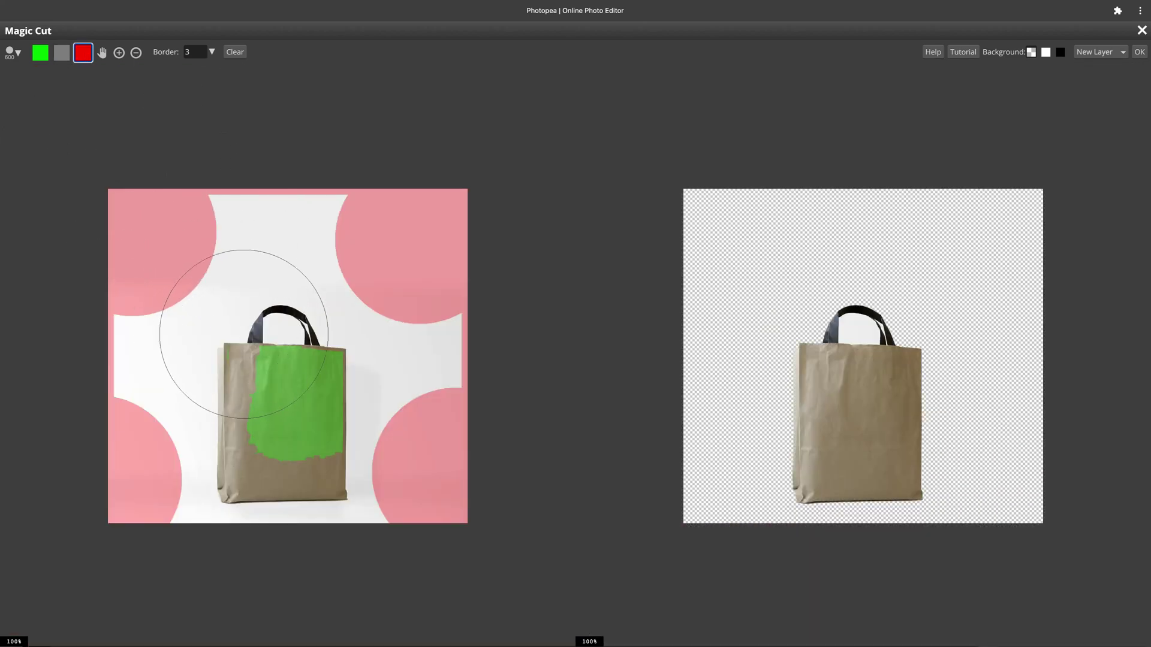
key(bracketleft)
key(bracketleft)
key(bracketleft)
key(bracketleft)
key(bracketleft)
click(261, 466)
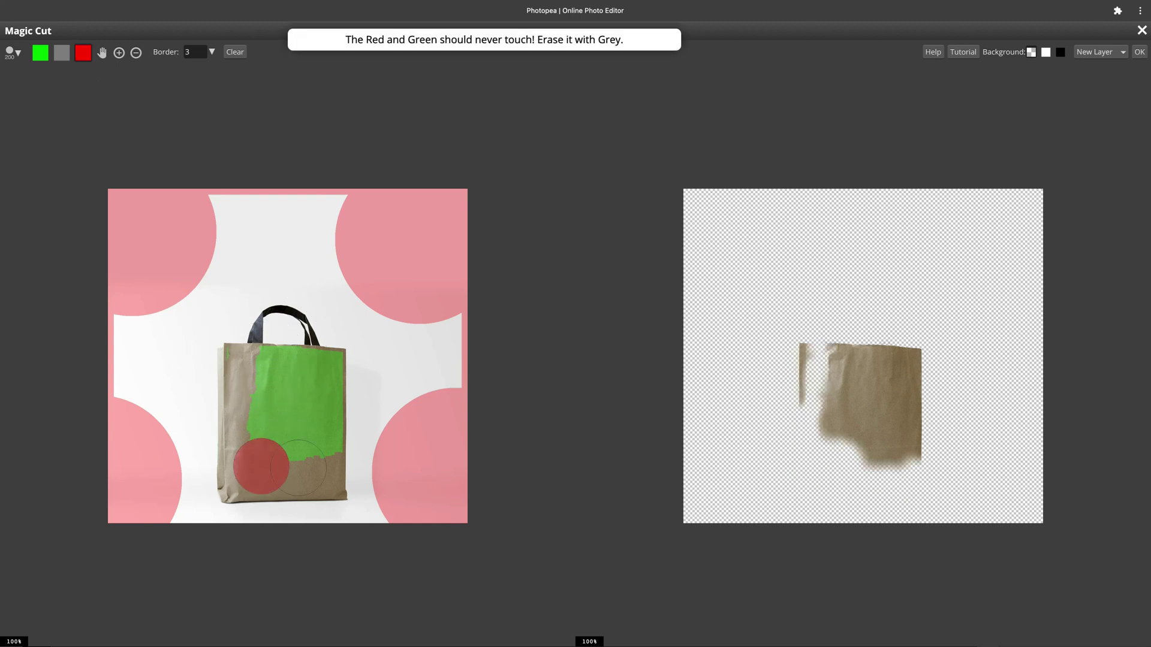
key(ctrl+z)
click(45, 54)
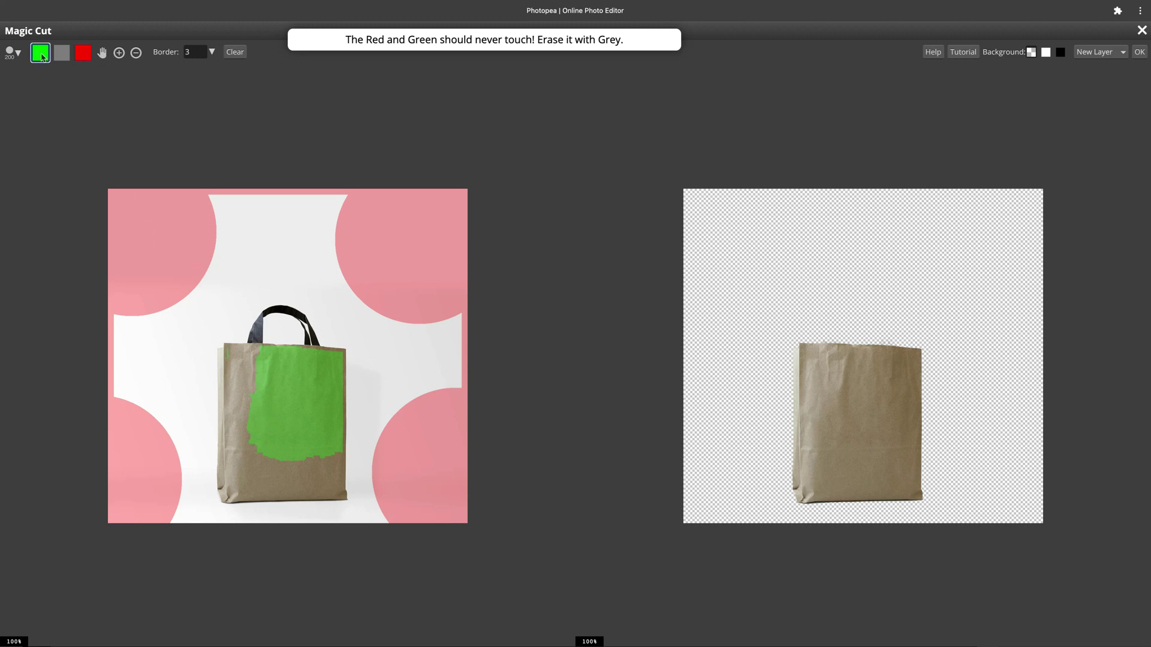
click(260, 466)
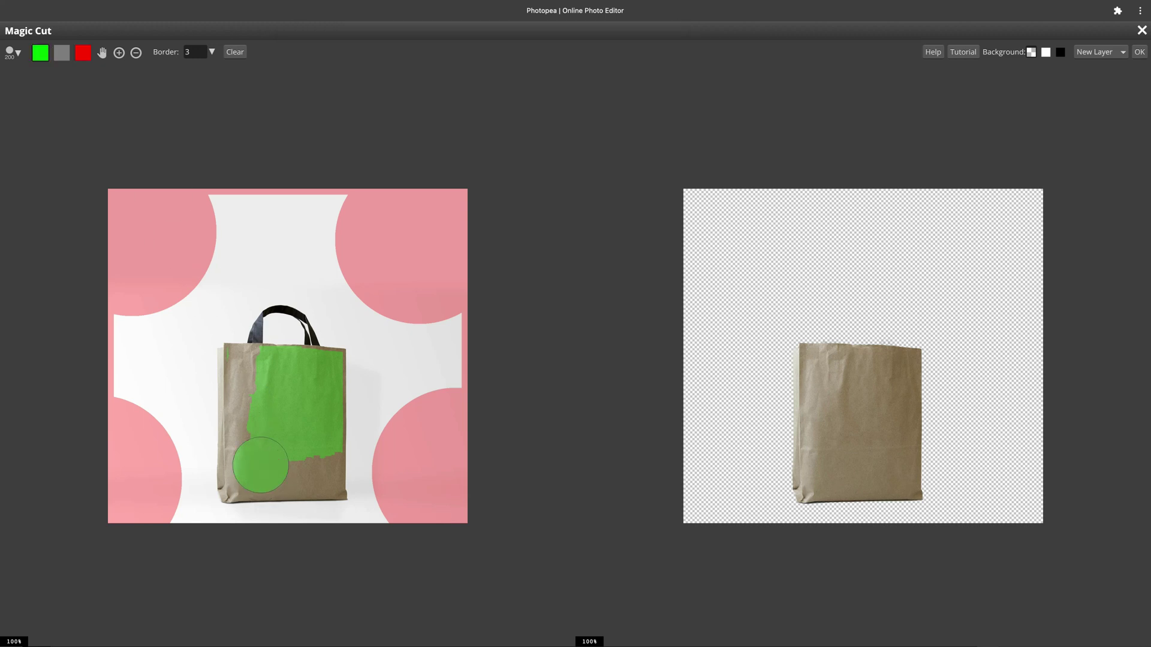
click(309, 469)
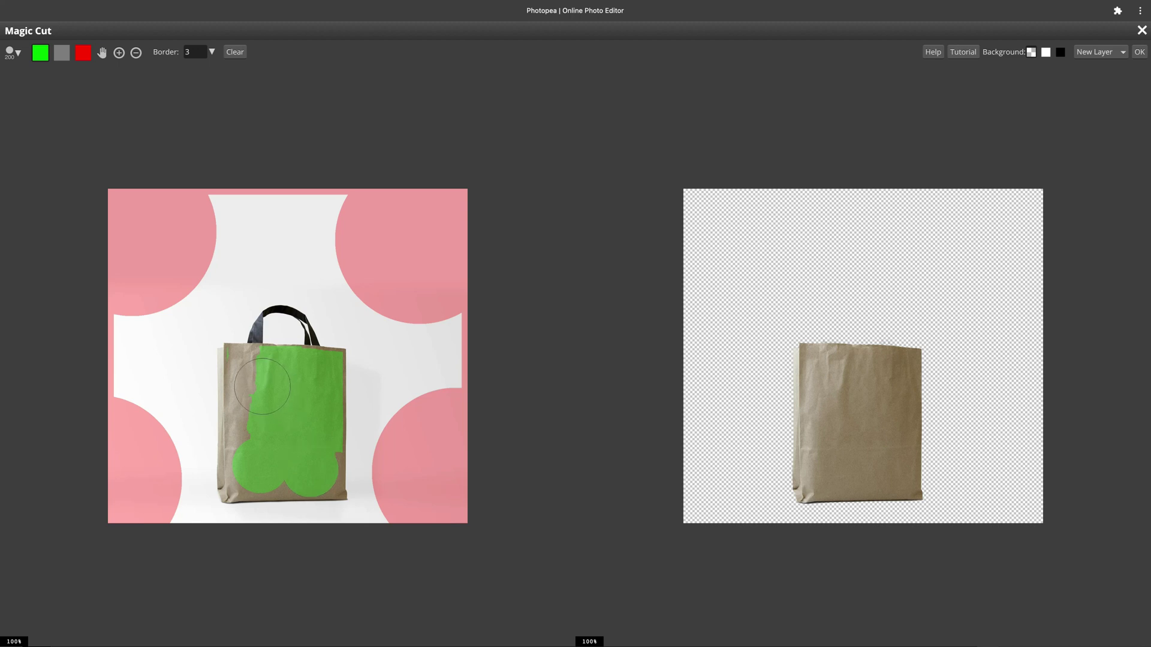
- Mark the bag's handle as foreground with three green dots, one with a size 25 brush and two with size 15
scroll(265, 387, up, 2)
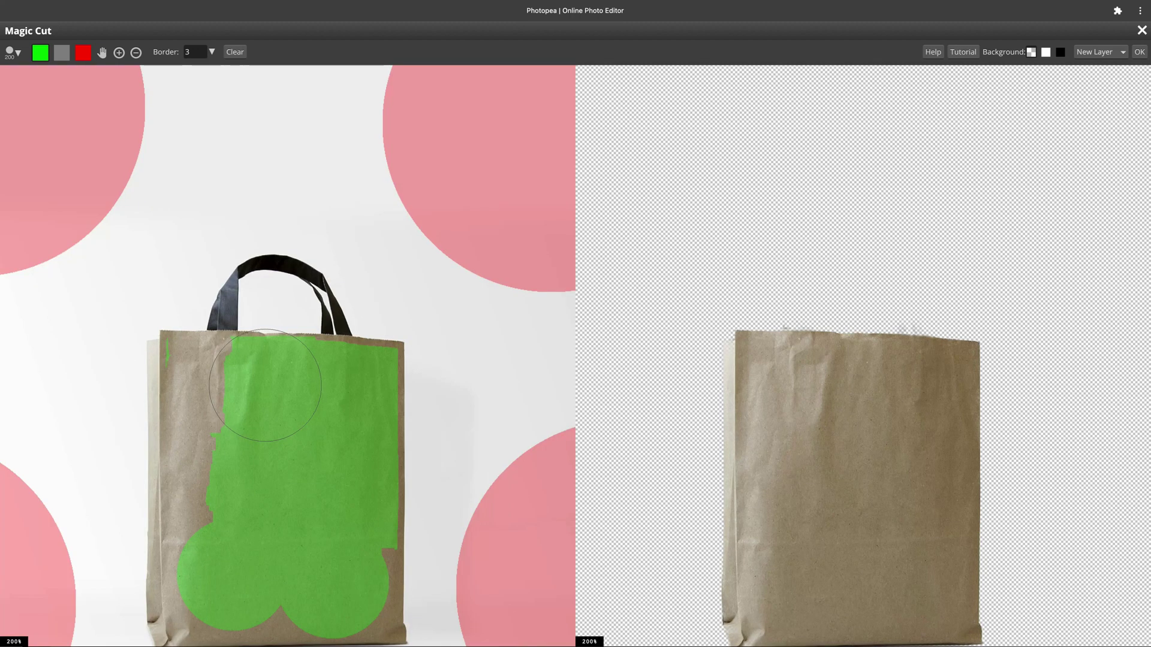
key(bracketleft)
key(bracketleft)
key(bracketleft)
key(bracketleft)
key(bracketleft)
key(bracketleft)
key(bracketleft)
key(bracketleft)
key(bracketleft)
key(bracketleft)
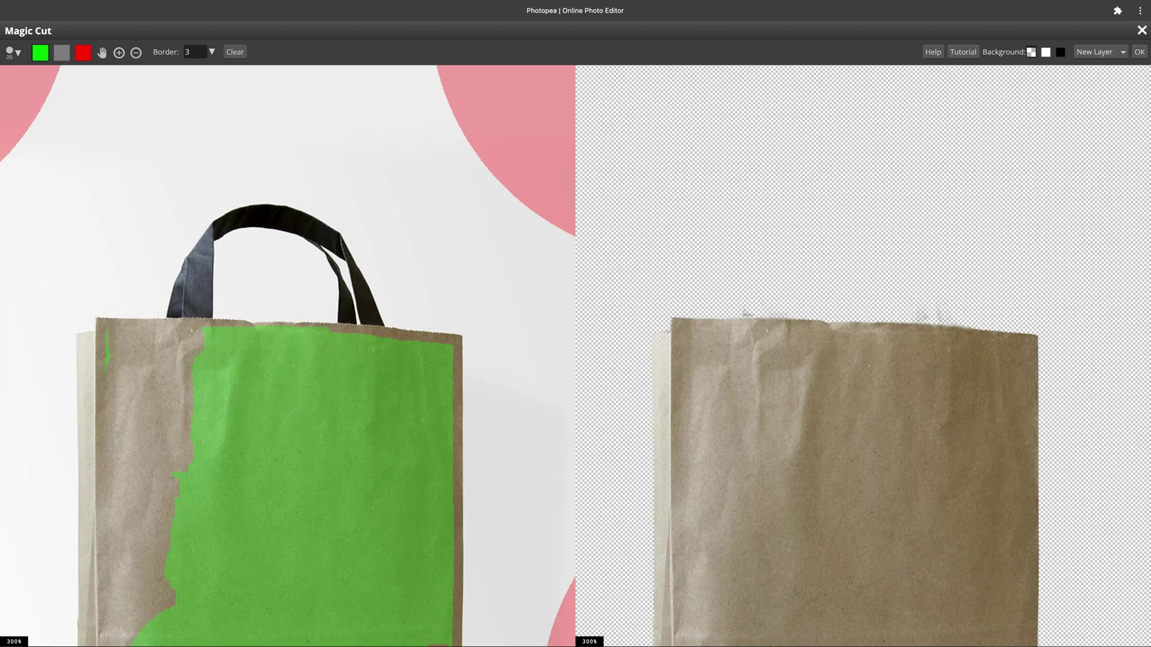
click(198, 274)
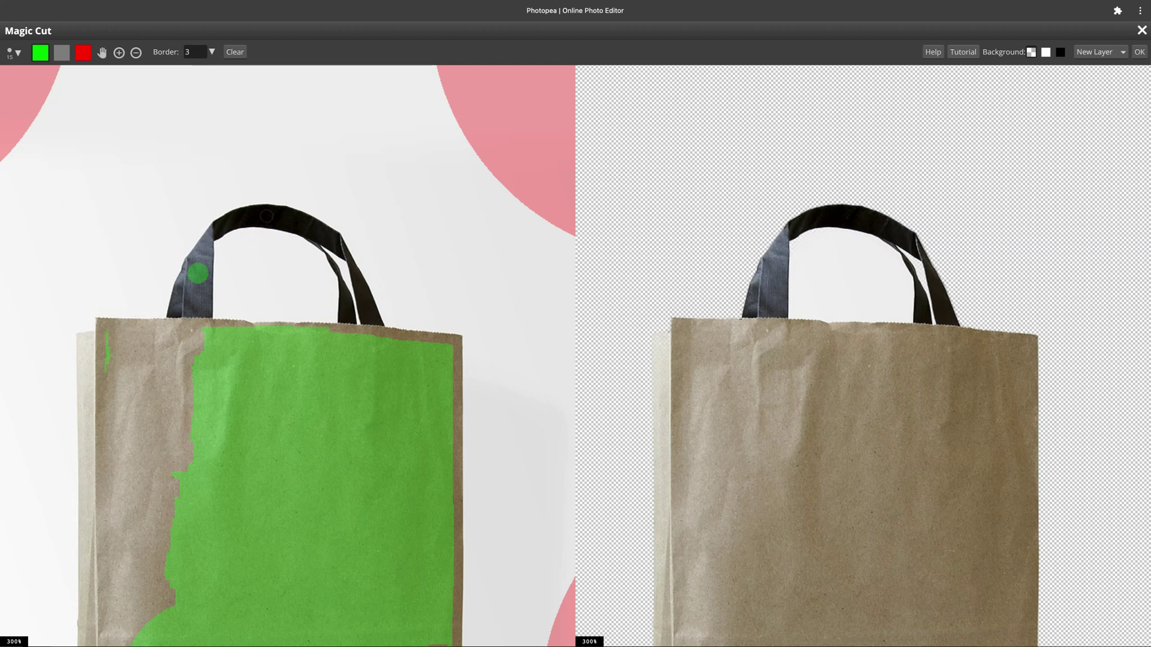
click(267, 216)
click(366, 305)
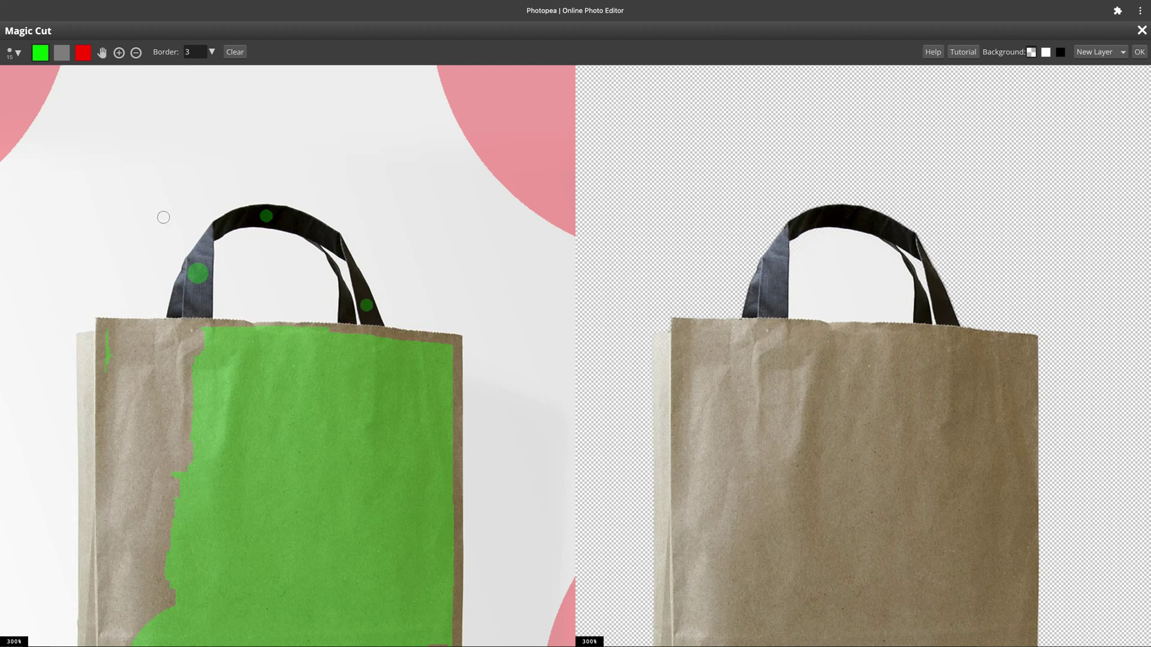
- Mark the opening inside the handle as background in red and output the bag cut-out to a new layer
click(83, 53)
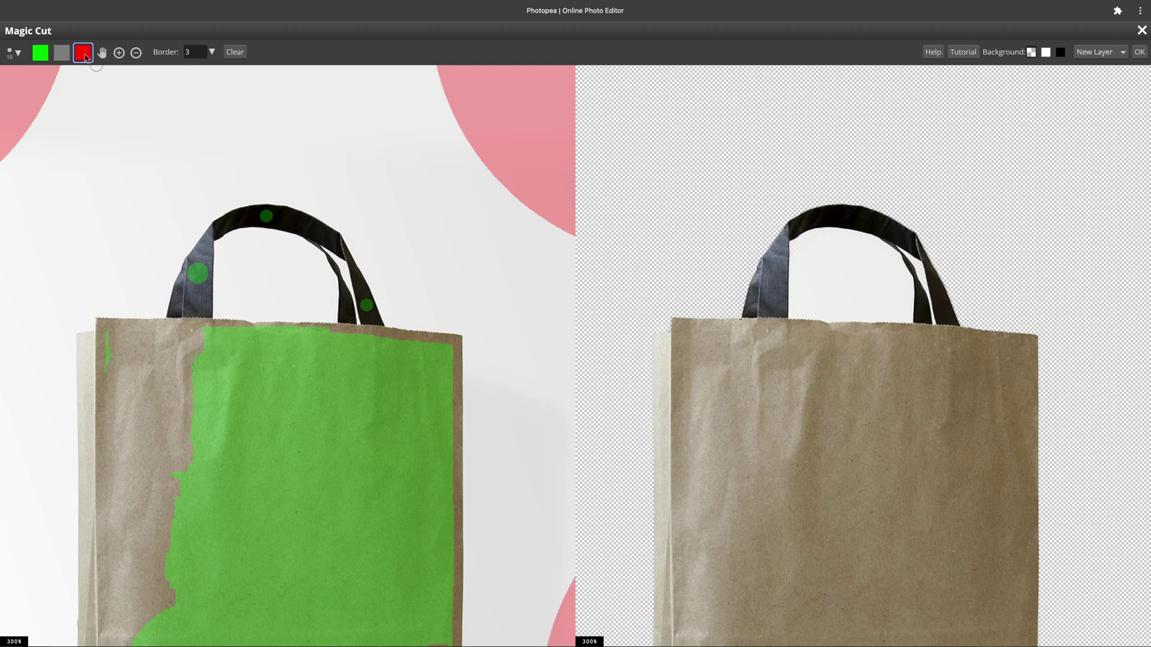
key(bracketright)
key(bracketright)
key(bracketright)
key(bracketright)
key(bracketright)
key(bracketright)
key(bracketright)
click(271, 278)
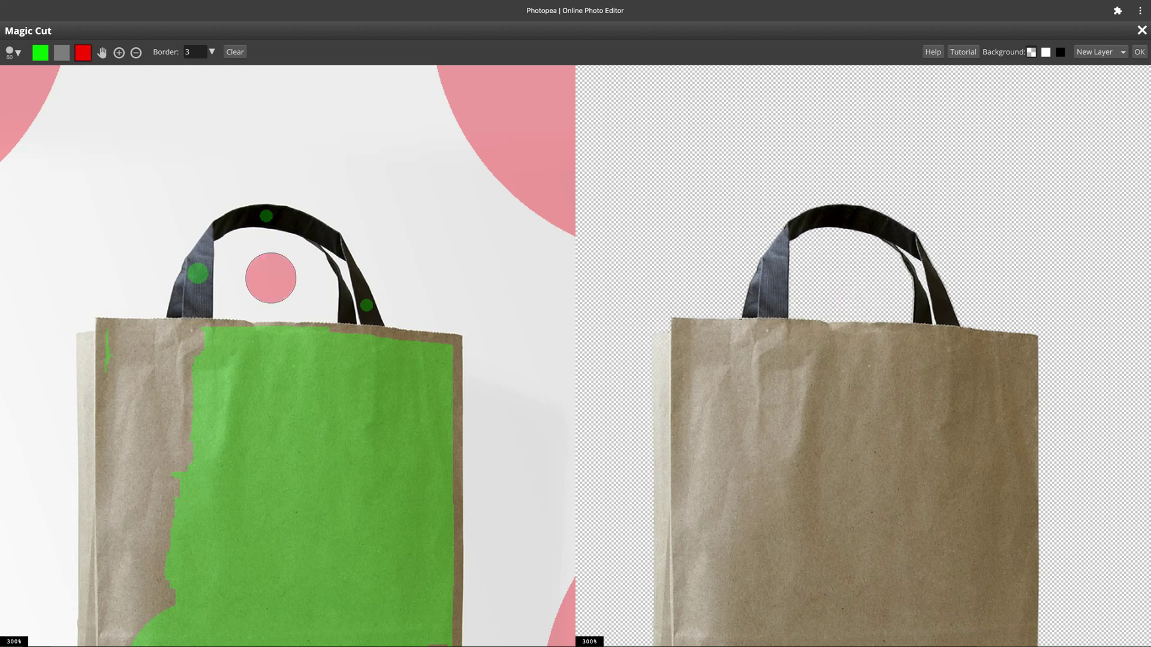
click(1139, 51)
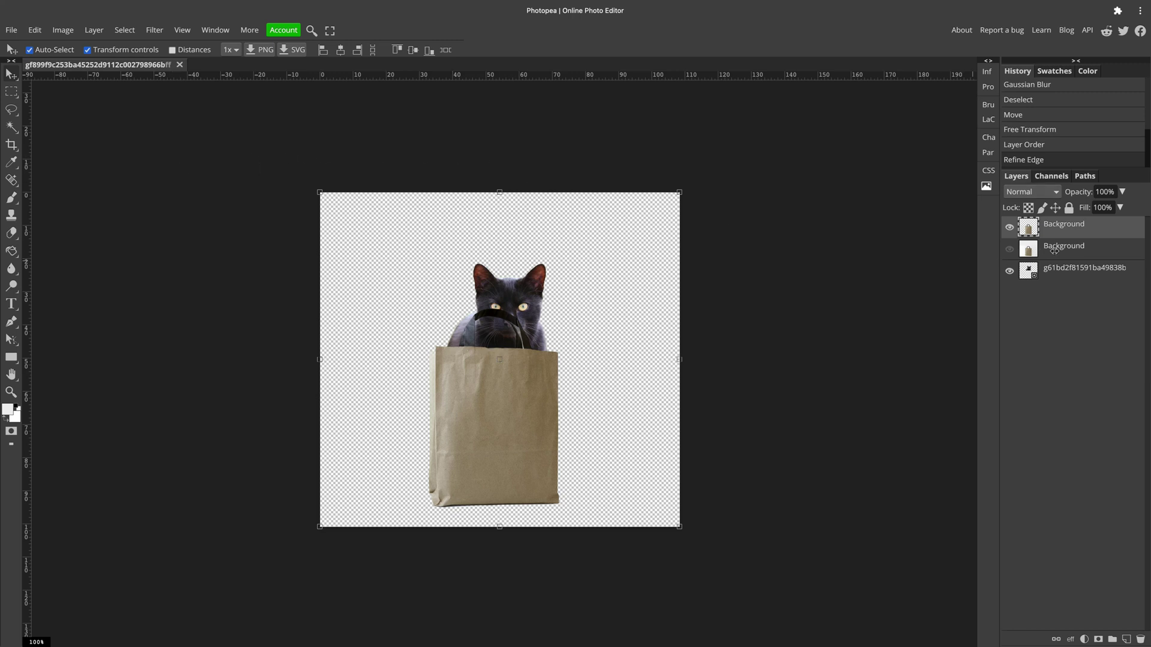
- Make the original Background layer visible again and move it below the cat layer
click(1012, 253)
drag(1093, 254, 1103, 283)
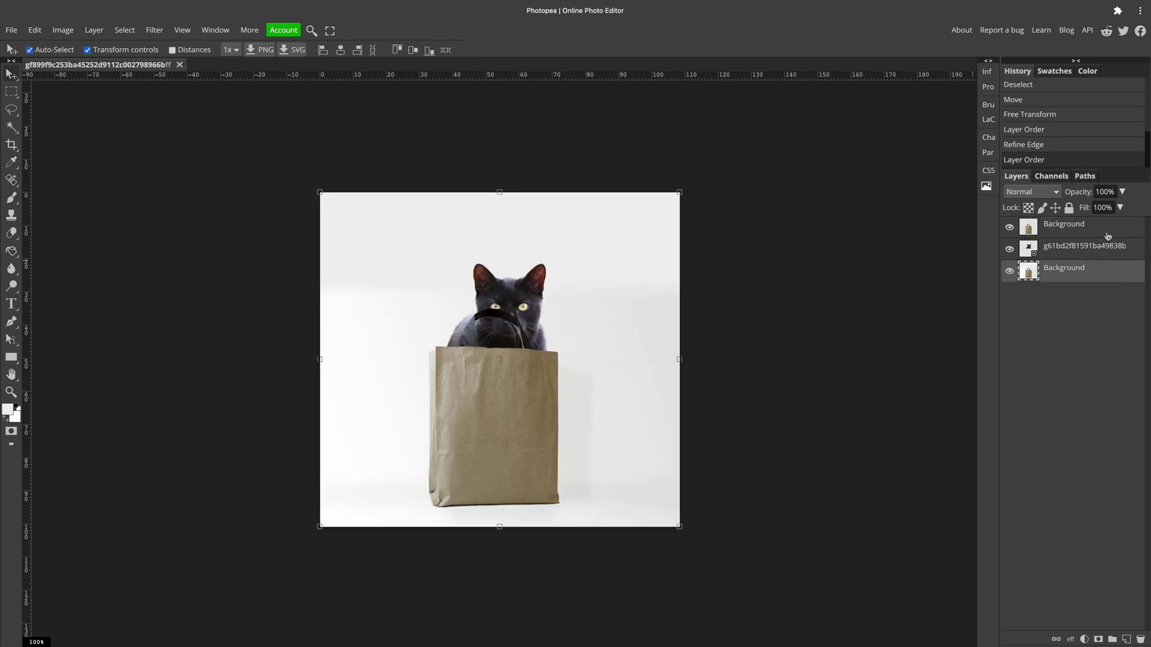
- On the top bag cut-out layer, outline the sliver outside the handle's left strap with the Polygonal Lasso, clear it and deselect
click(1107, 236)
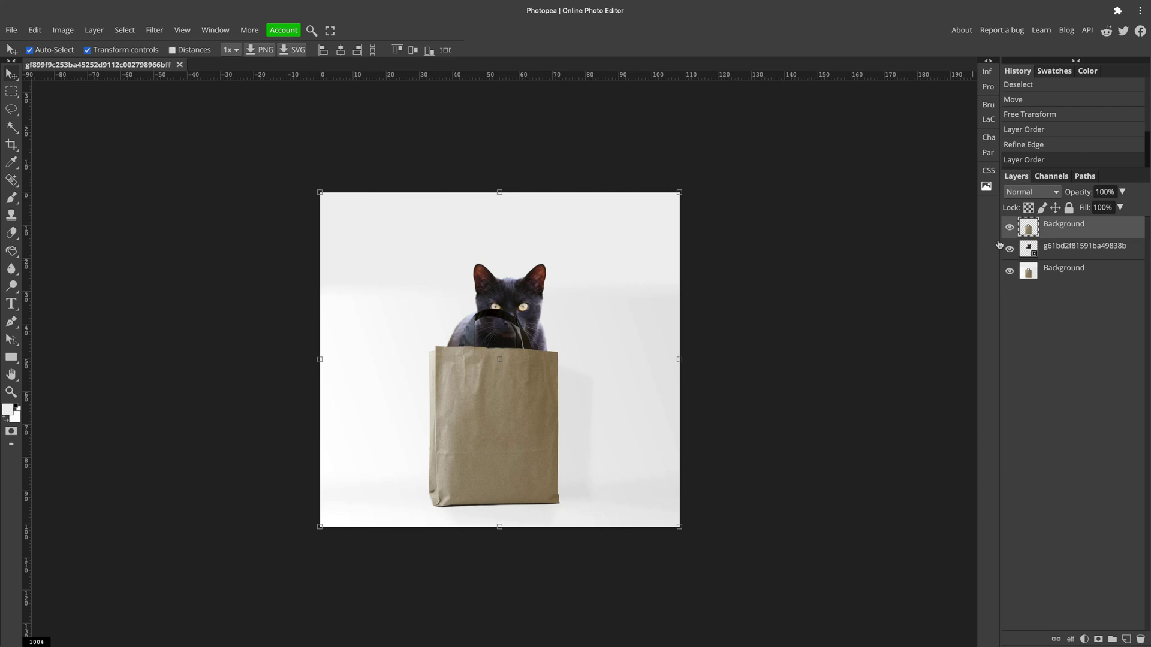
key(ctrl+plus)
key(ctrl+plus)
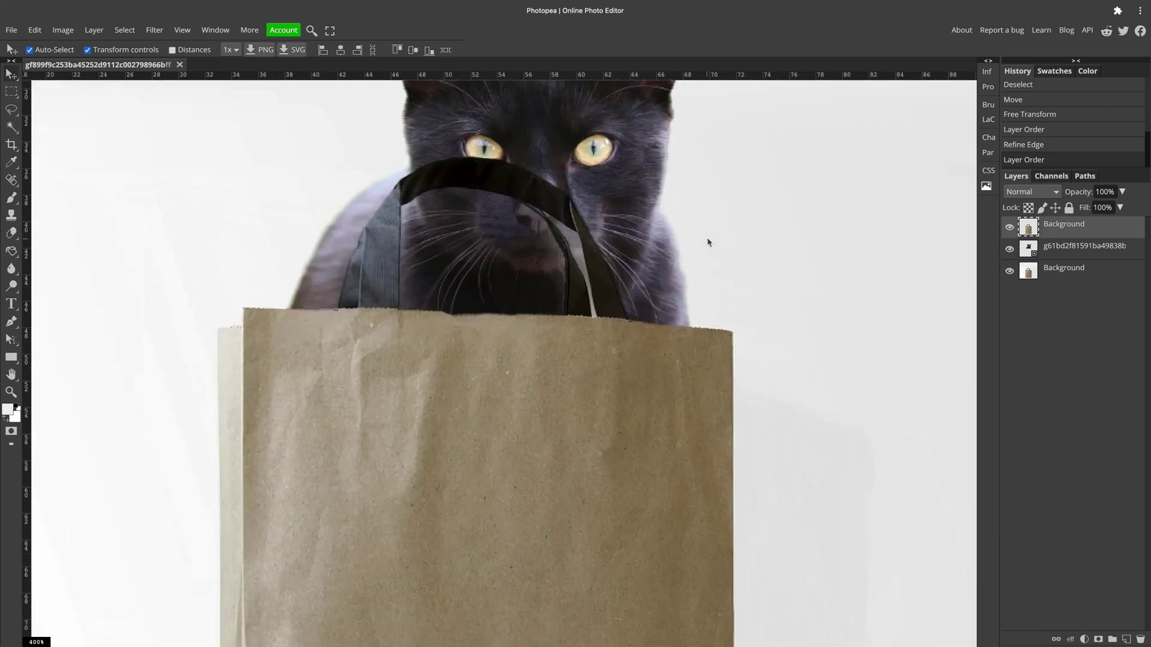
click(11, 109)
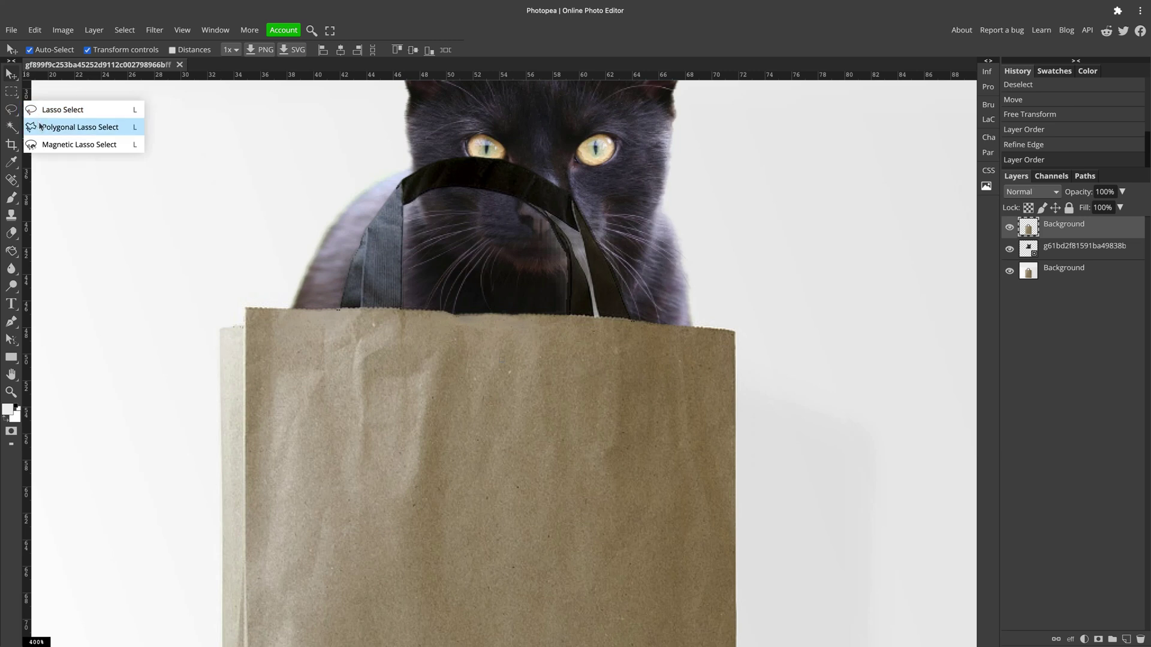
click(39, 125)
drag(379, 274, 458, 375)
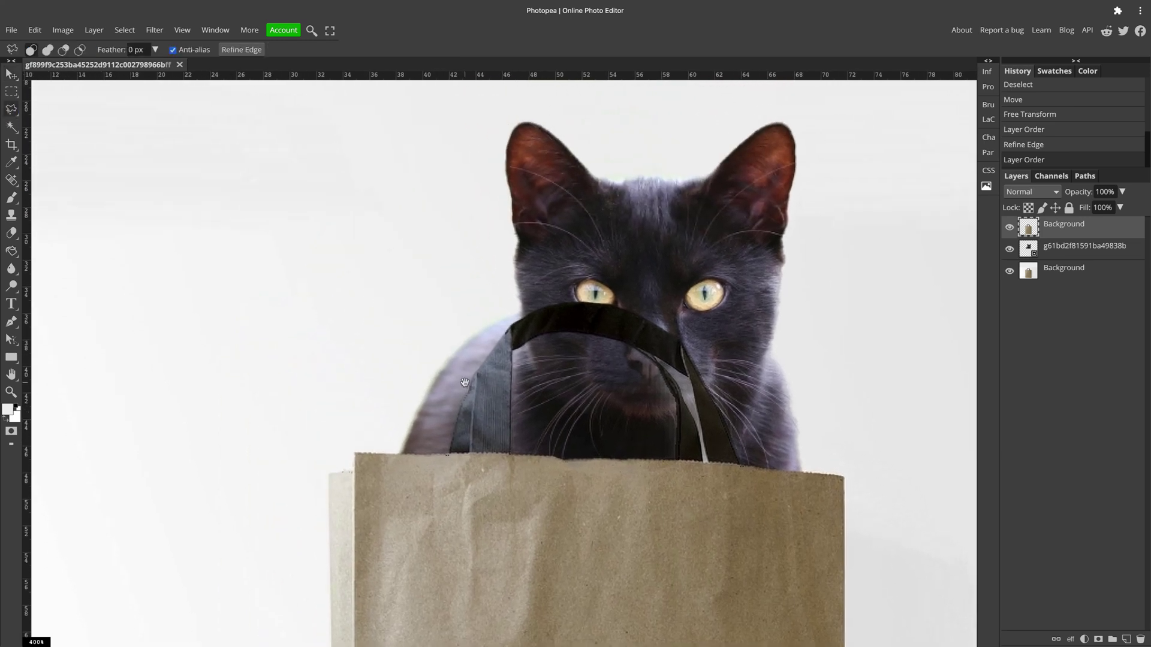
scroll(446, 380, up, 4)
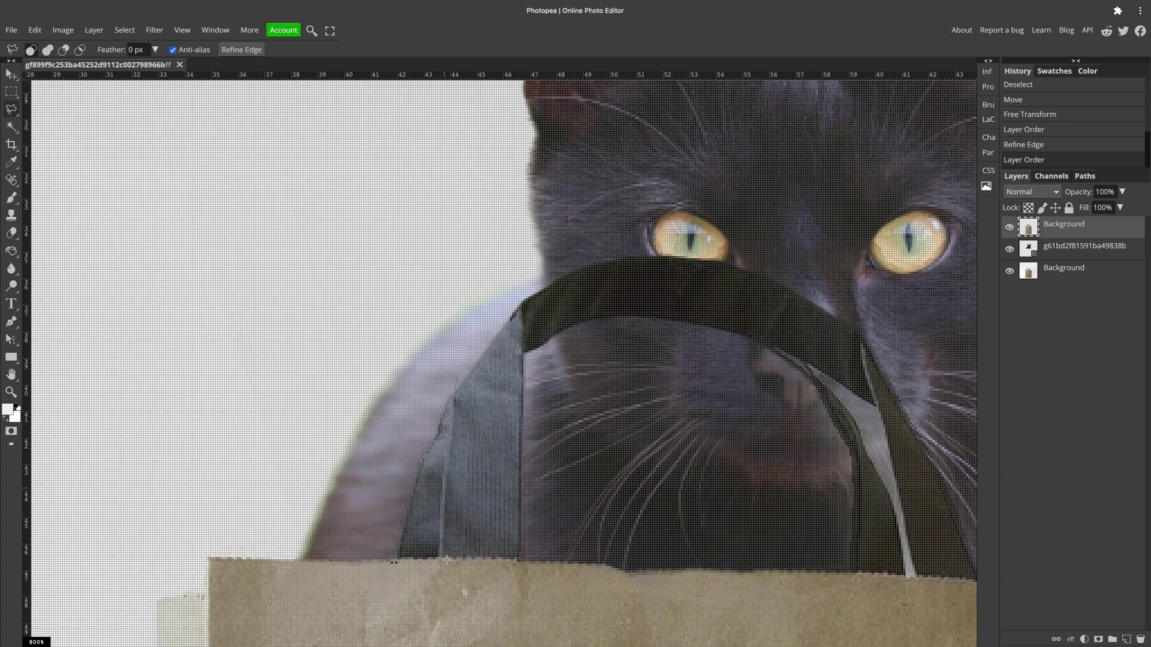
click(386, 563)
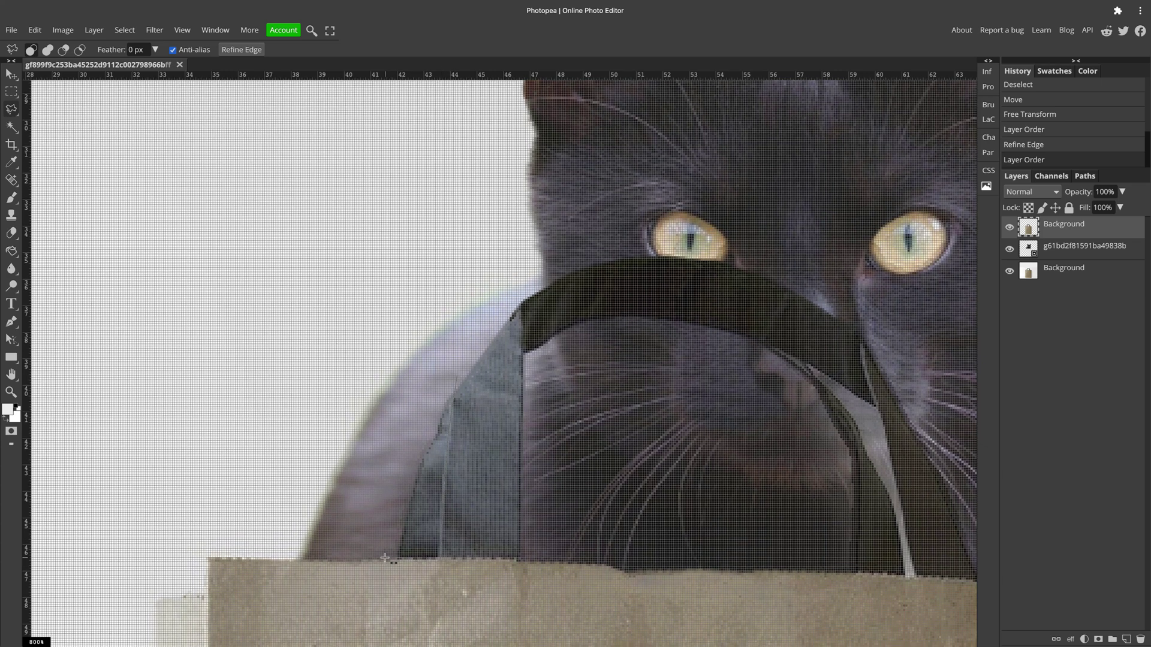
click(396, 417)
double_click(421, 388)
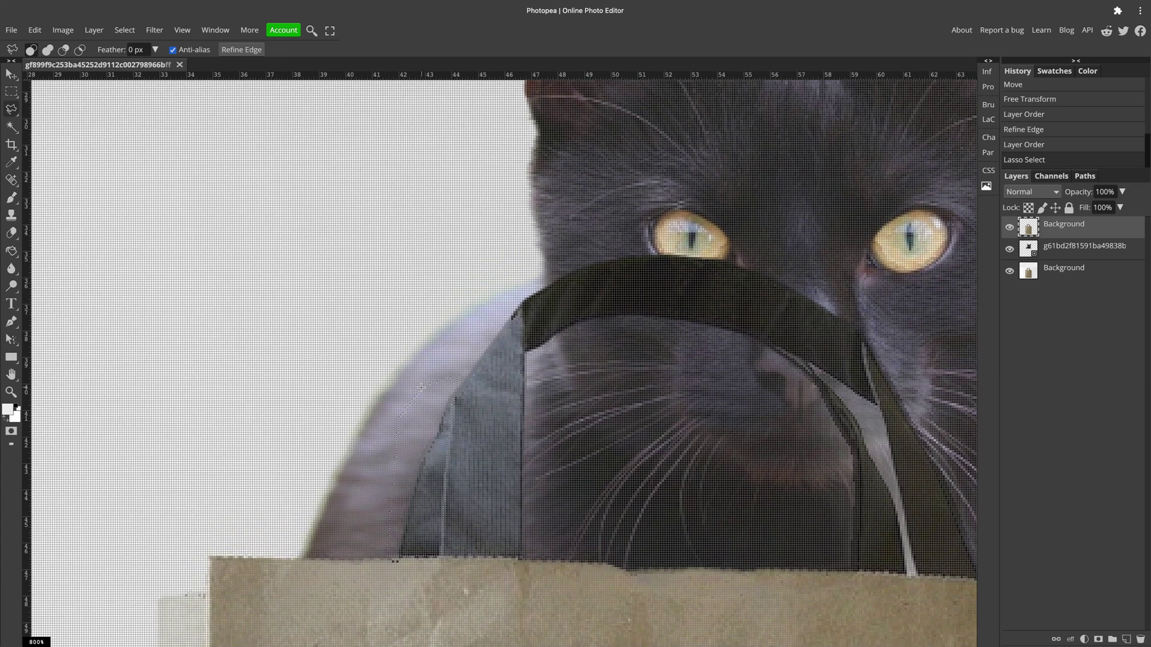
key(Delete)
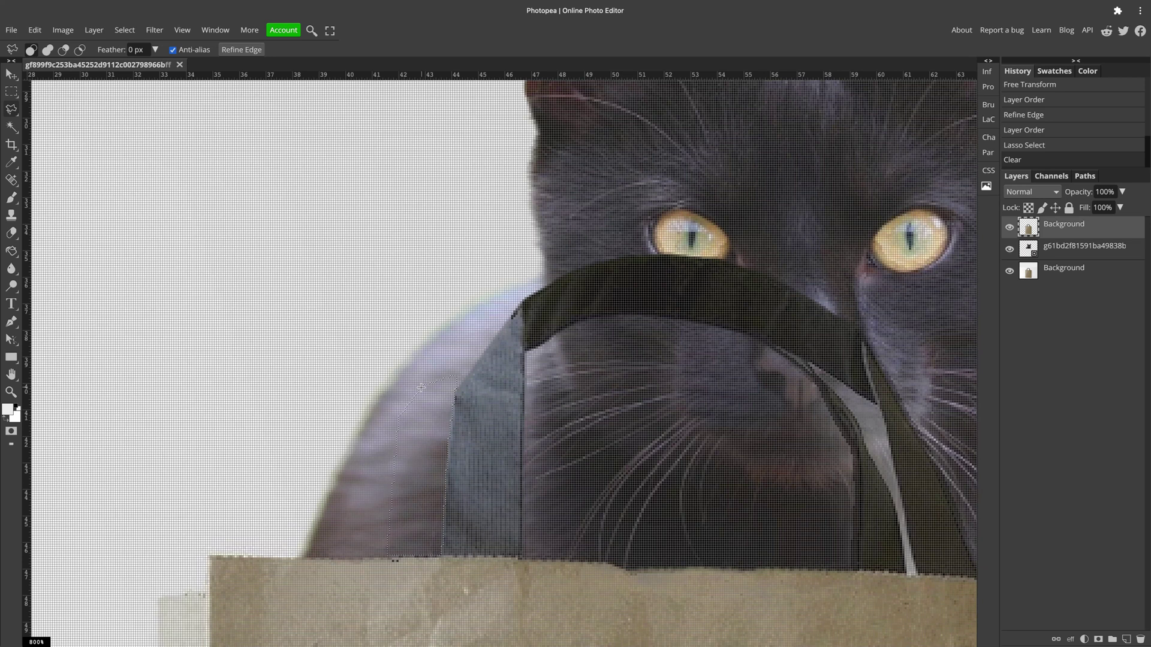
key(ctrl+d)
- Outline the inner strap and light gap beside the handle's right strap with the Polygonal Lasso, clear them and deselect
drag(761, 491, 384, 436)
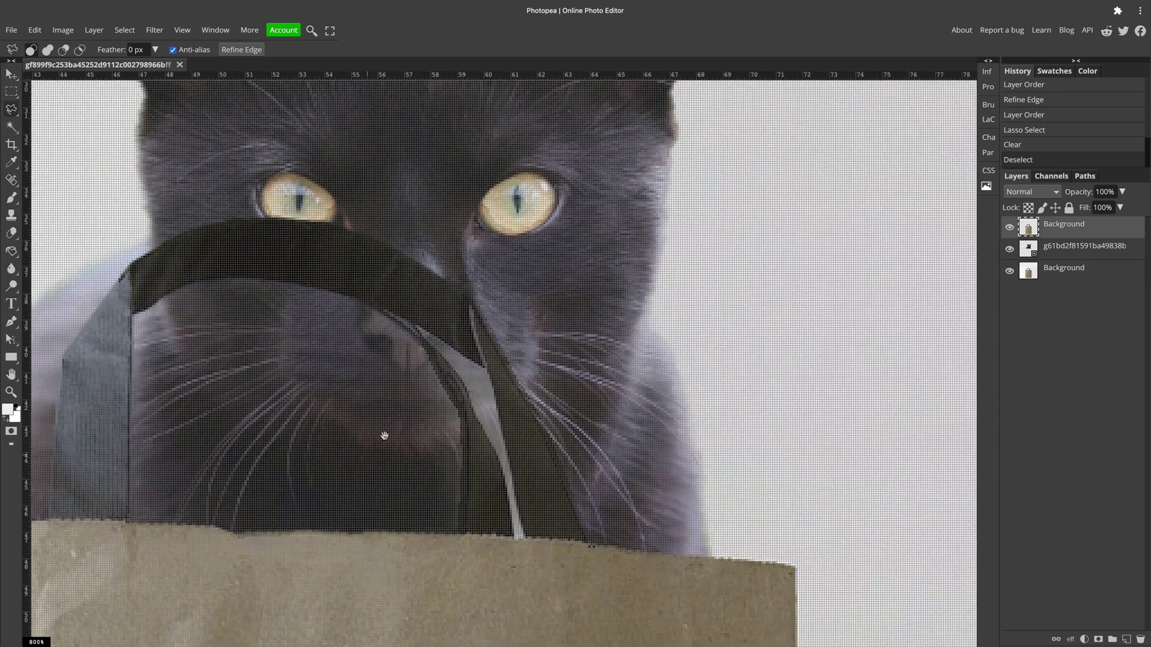
click(358, 300)
click(404, 317)
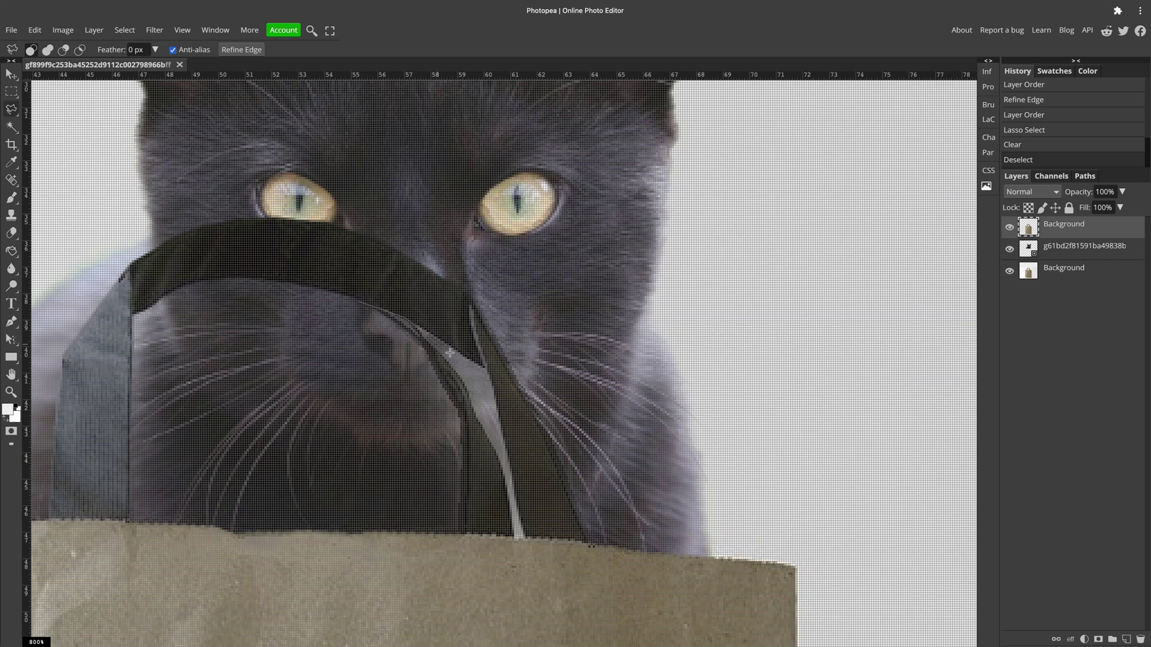
click(480, 367)
click(452, 534)
click(351, 319)
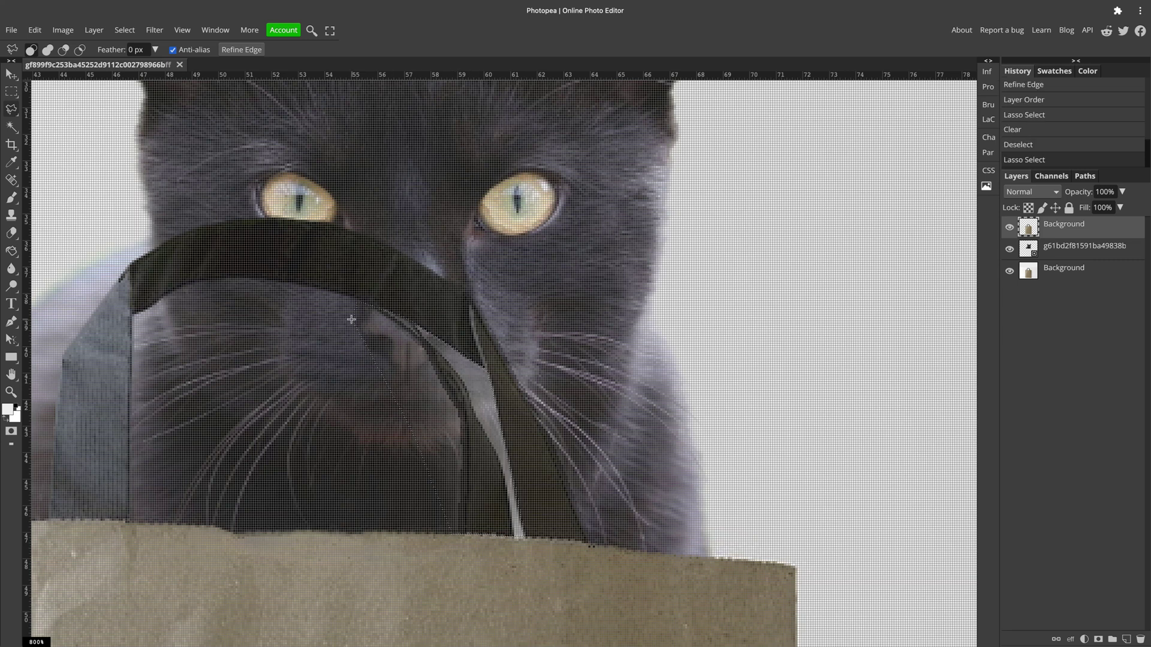
key(Delete)
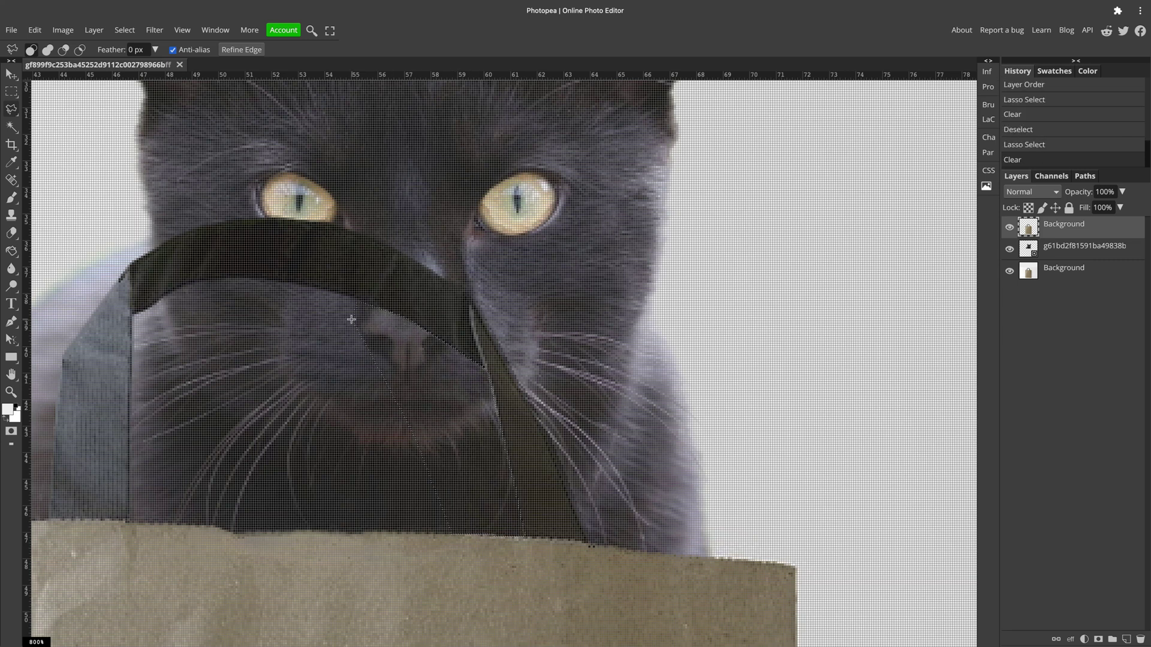
key(ctrl+d)
- Move the cat layer down and slightly left so only its head shows above the bag's rim
scroll(351, 319, down, 2)
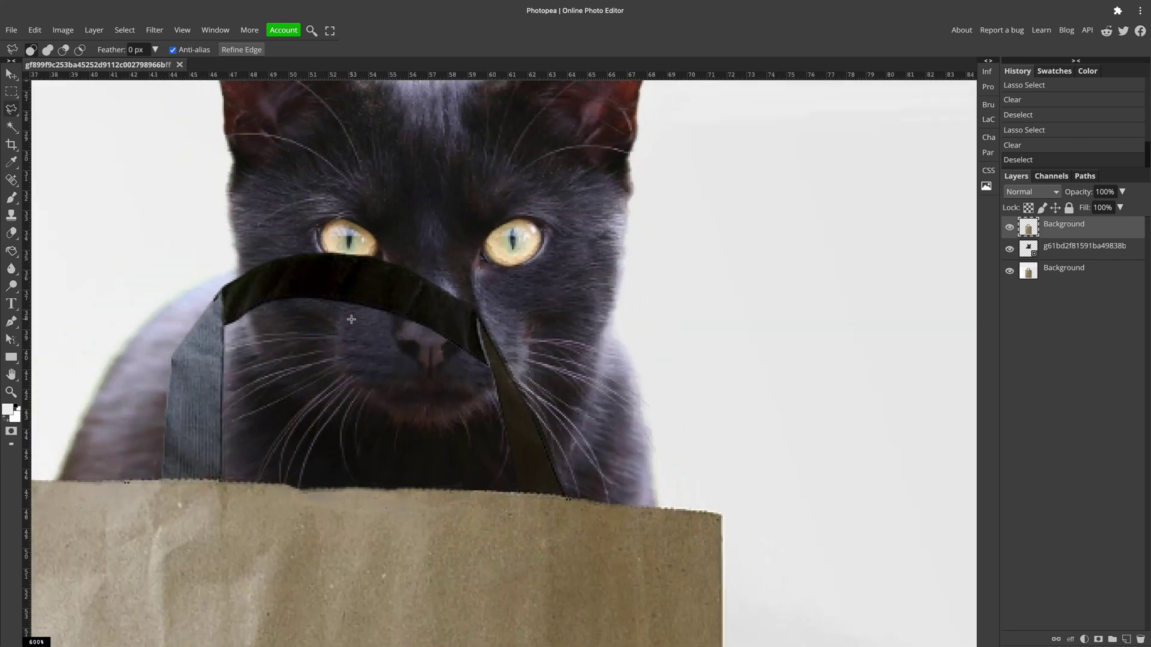
key(ctrl+1)
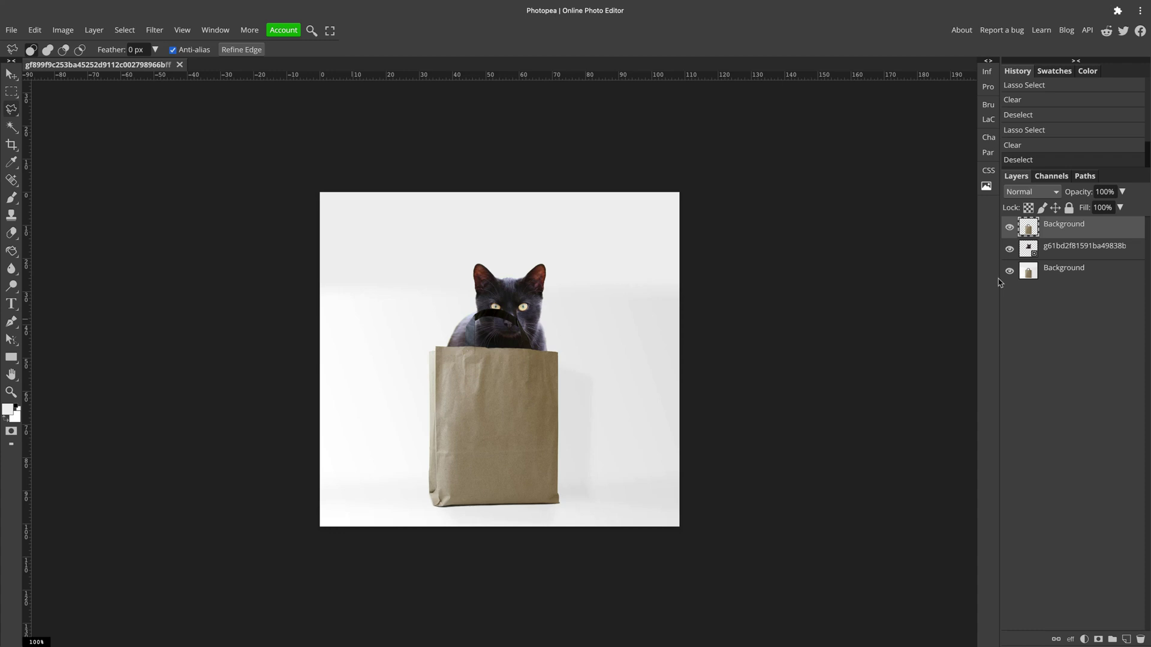
click(1094, 252)
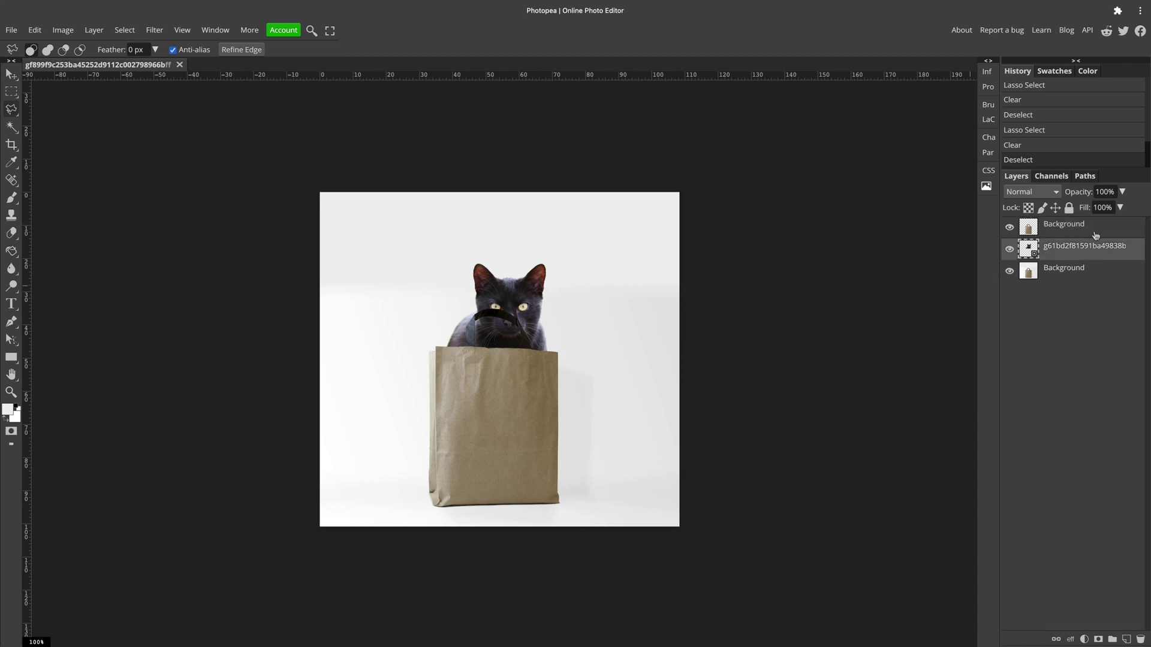
click(1096, 236)
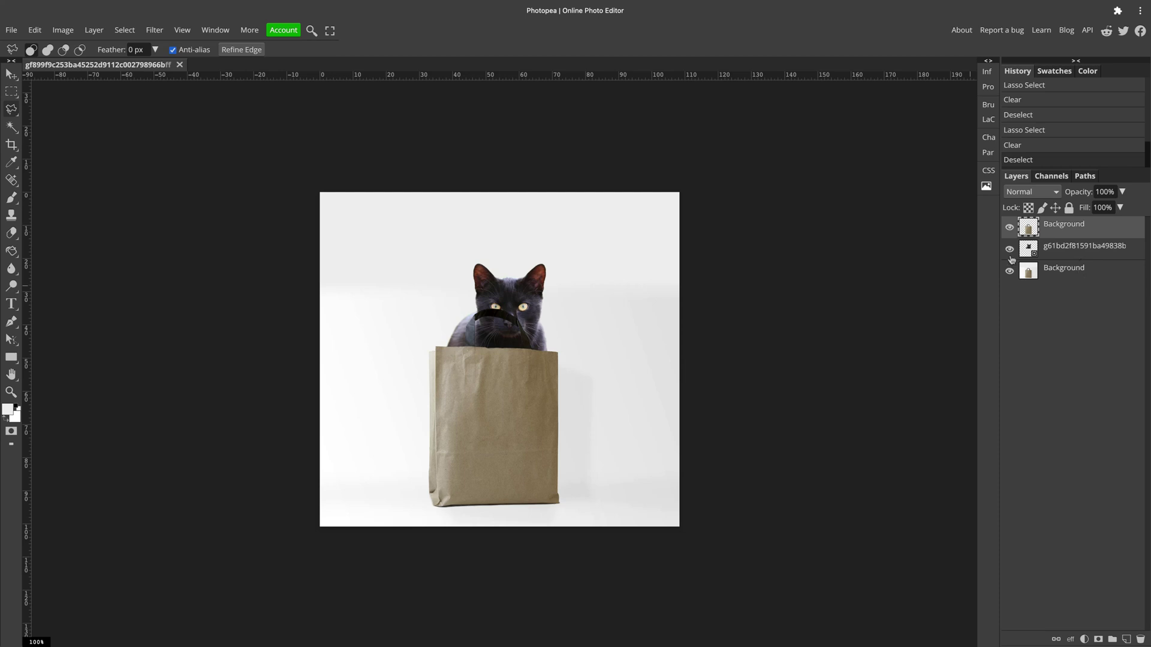
click(1079, 255)
click(11, 74)
drag(534, 294, 504, 325)
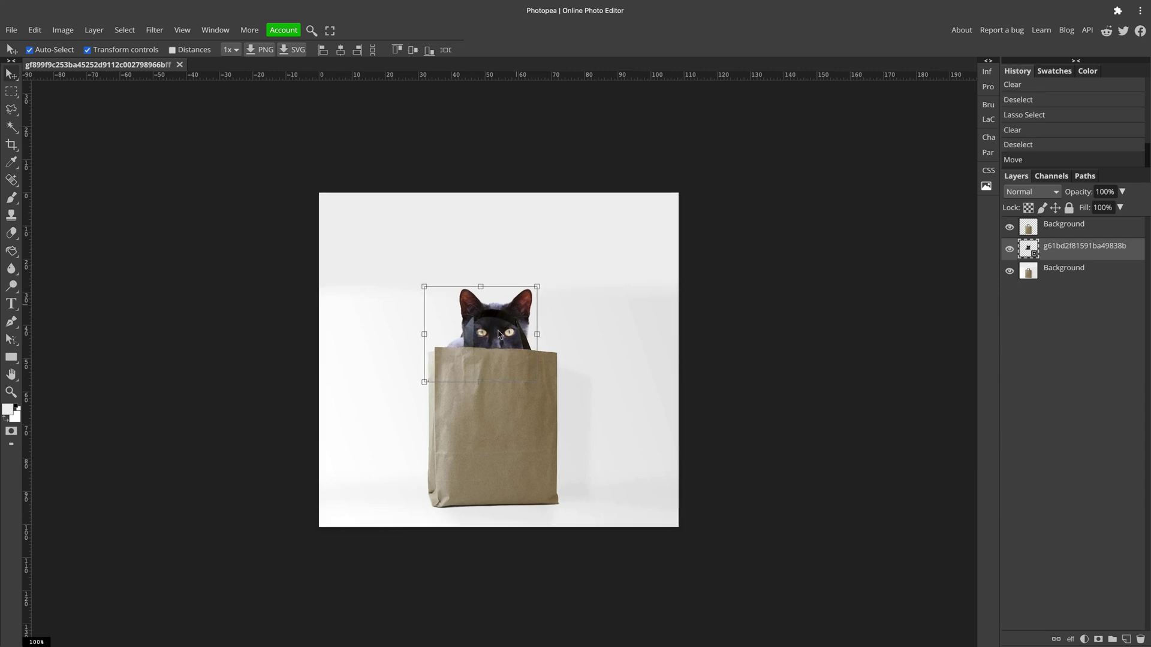